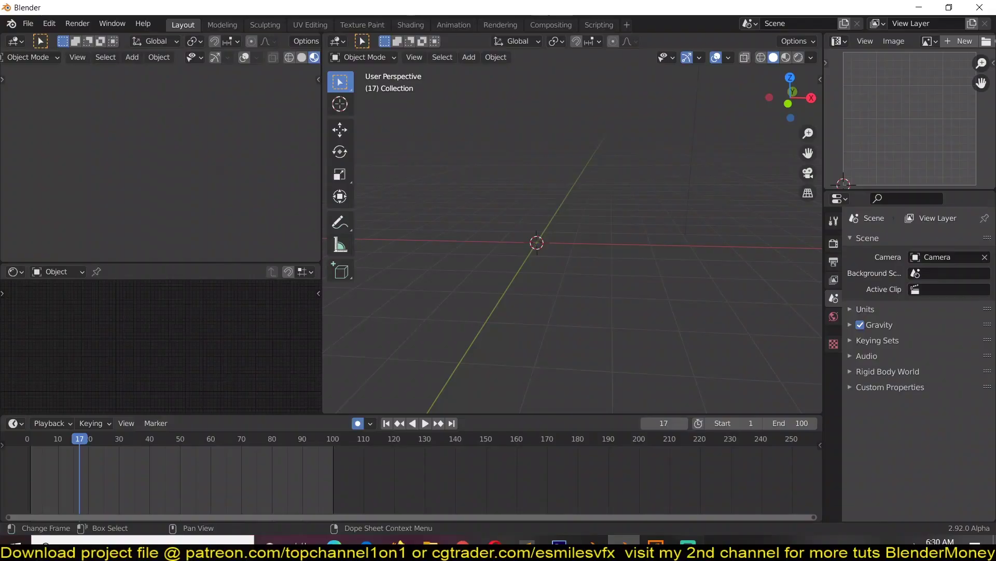
Look at the simulation in the EmberGen window and switch back to Blender.
mouse_move(656, 548)
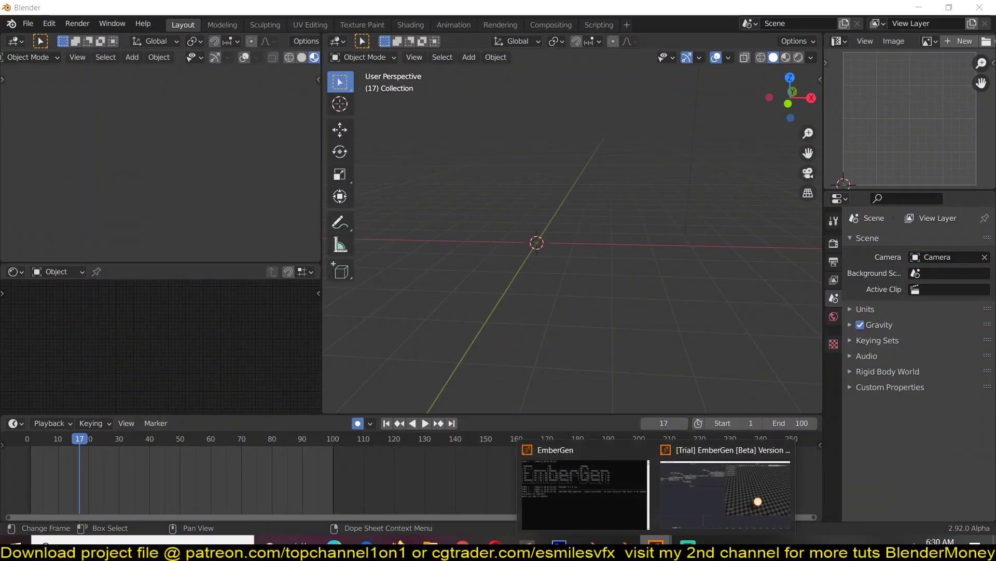
click(681, 511)
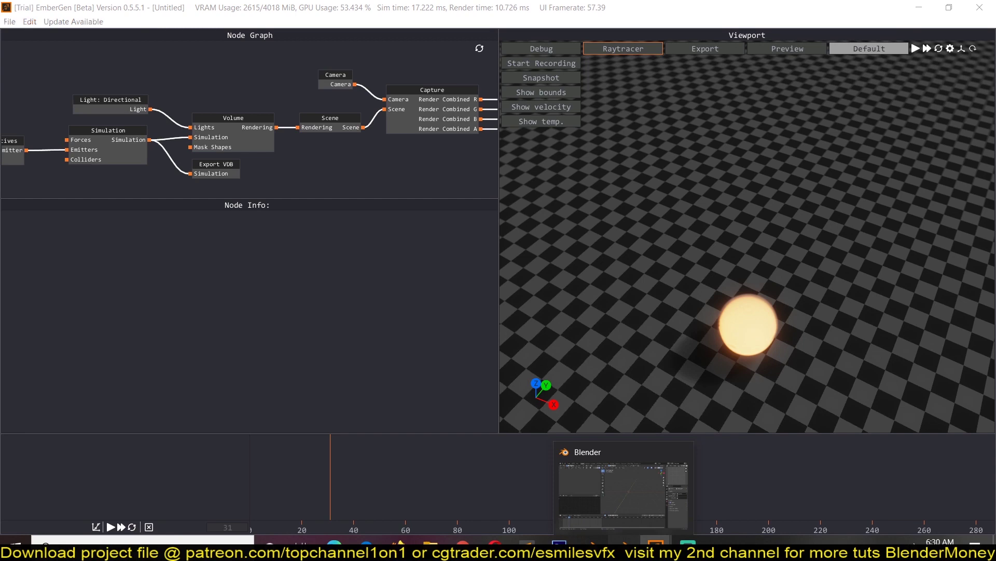
click(624, 543)
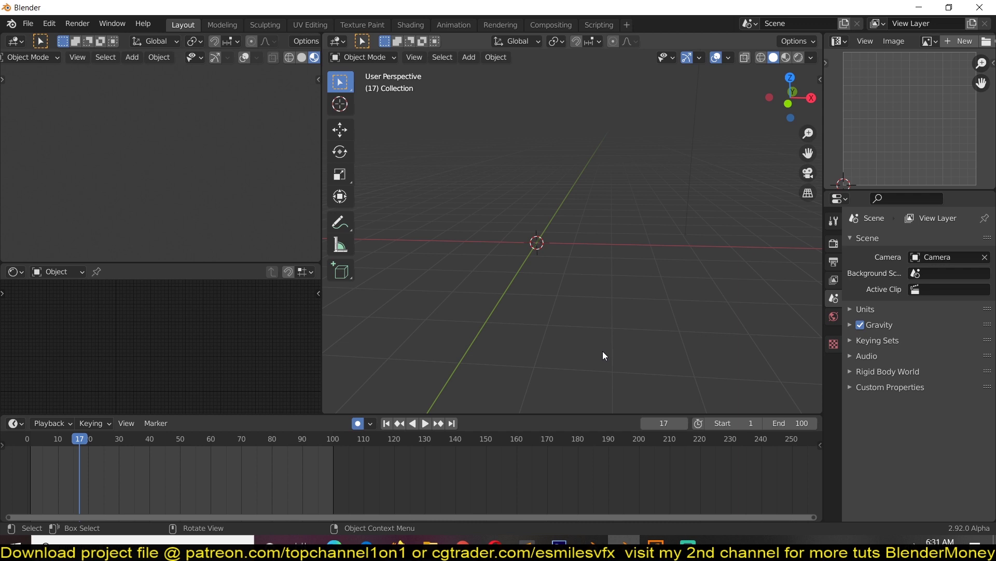
click(654, 543)
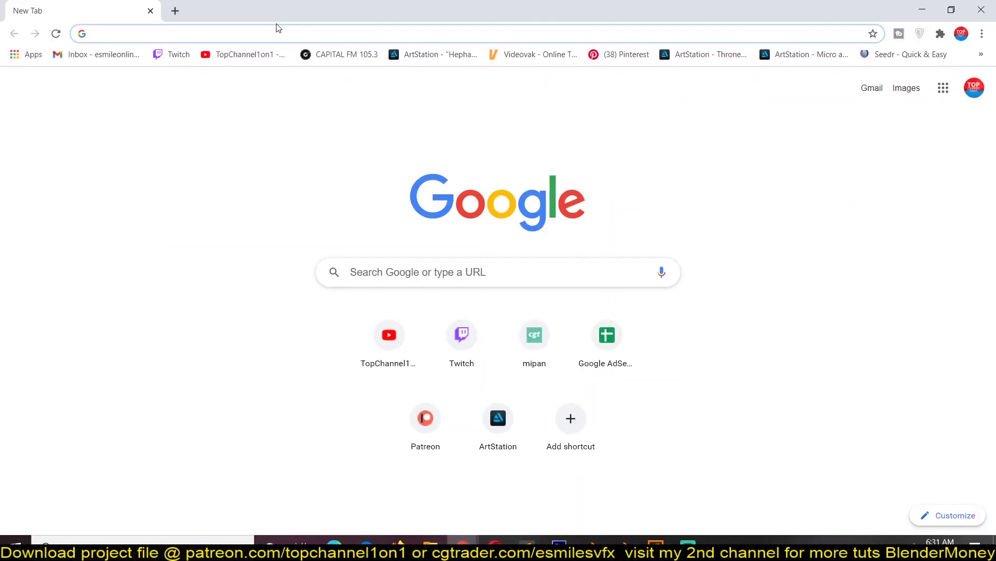
Search Google for embergen and open the EmberGen product page on the JangaFX site.
text(embergen)
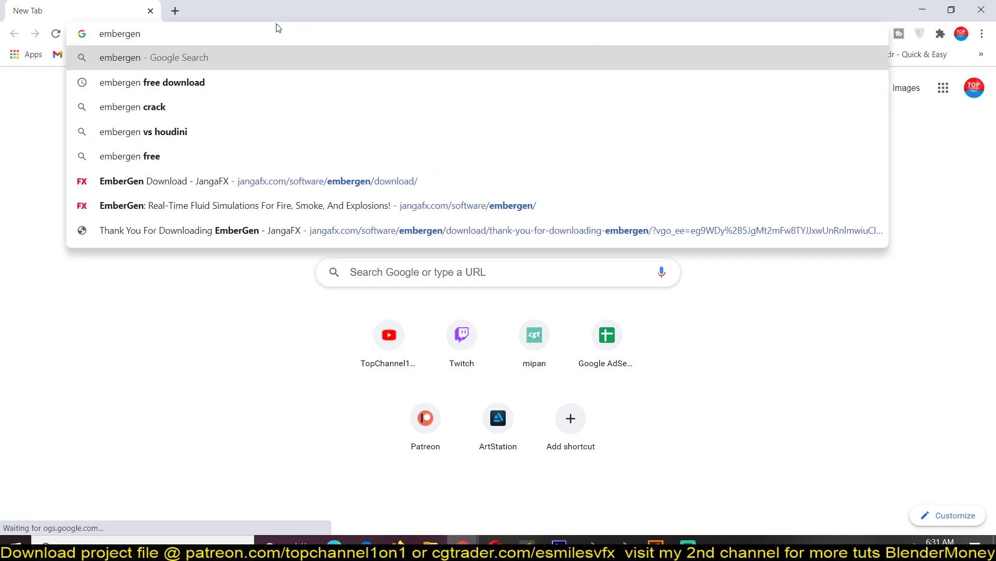
key(Return)
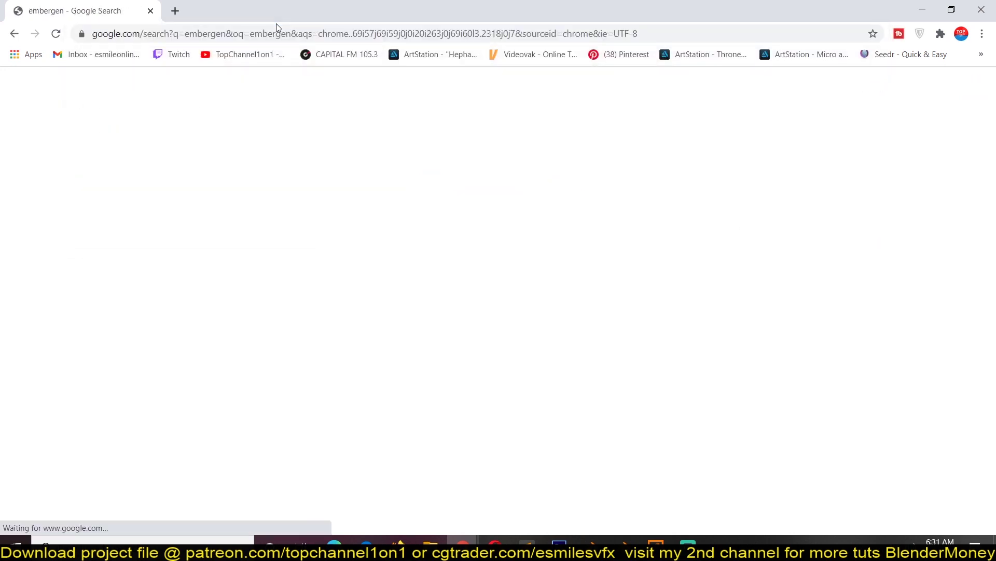
click(421, 204)
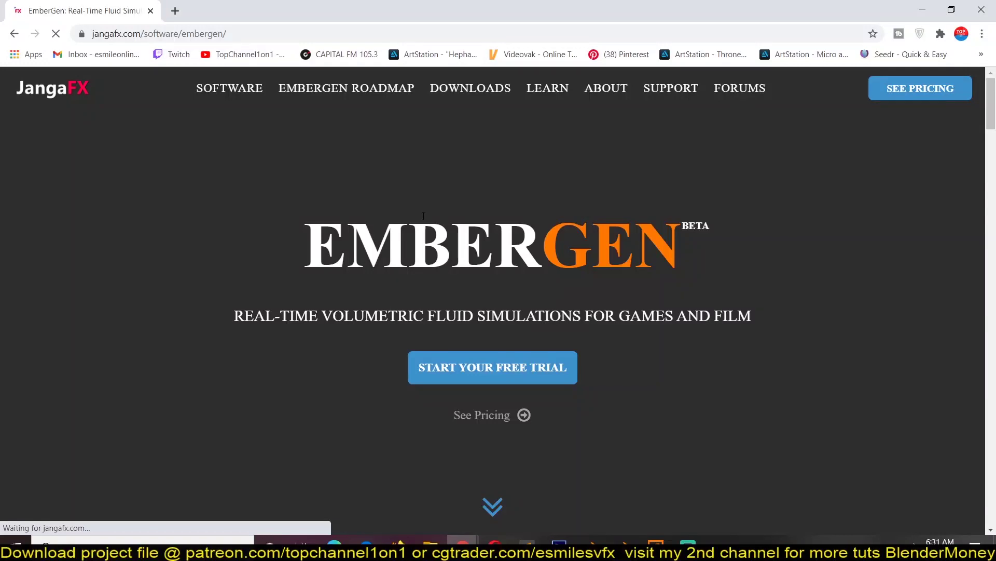
Look through the EmberGen examples and posts on the JangaFX home page and return to Blender.
click(542, 384)
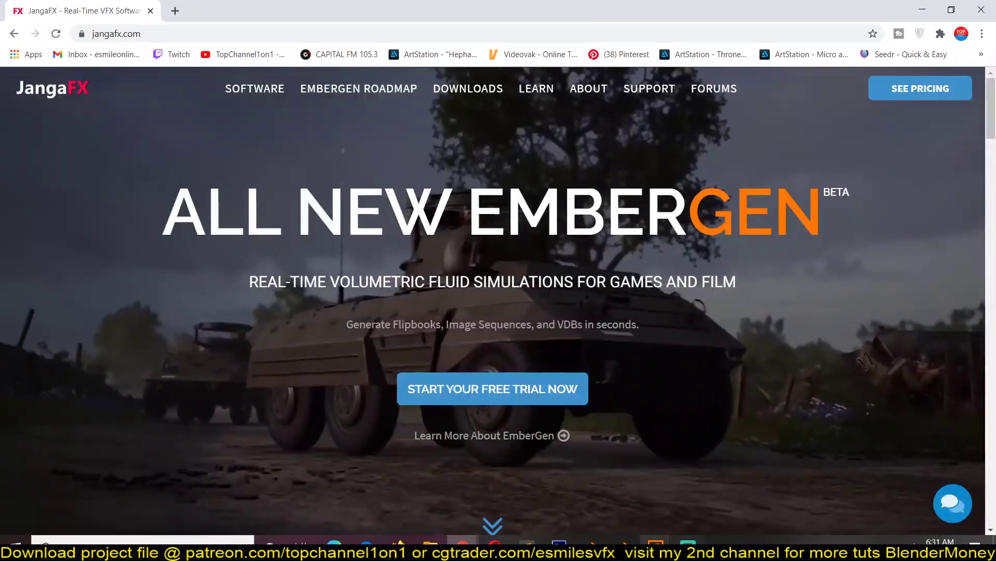
scroll(314, 347, down, 10)
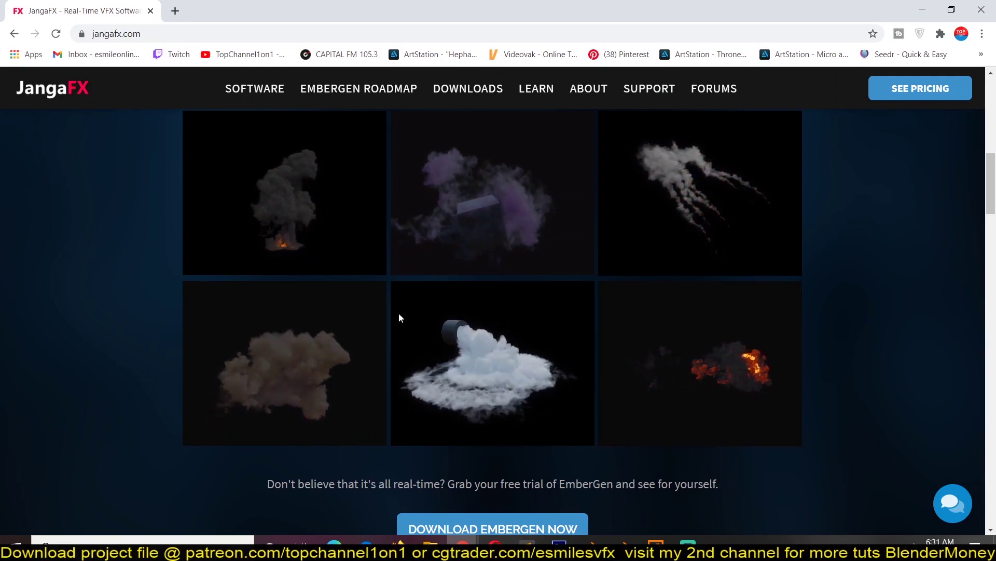
scroll(330, 341, down, 15)
scroll(406, 325, down, 3)
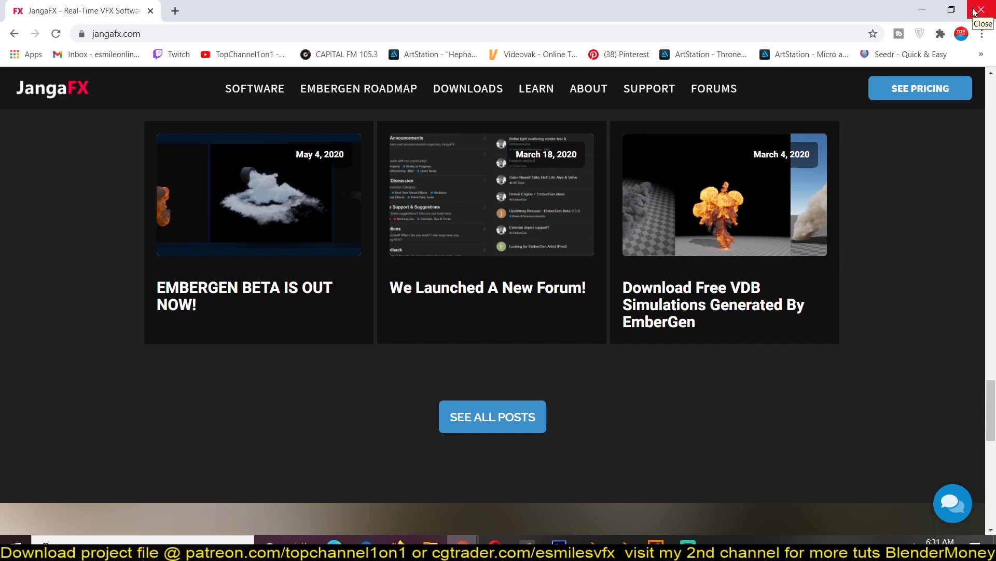
click(928, 11)
Add a monkey mesh at the centre of the Blender scene.
shift+middle_drag(593, 260, 612, 276)
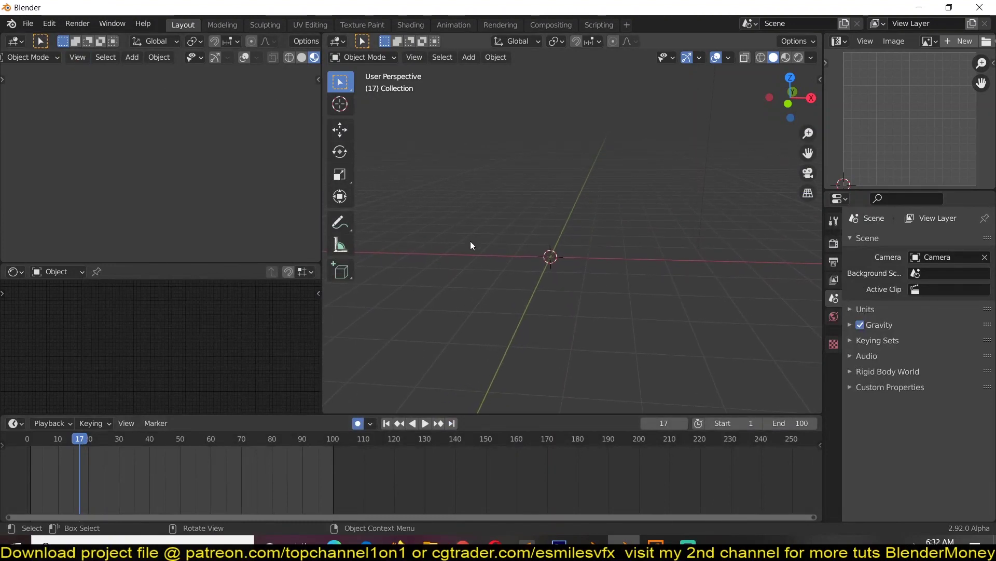
key(shift+a)
mouse_move(480, 206)
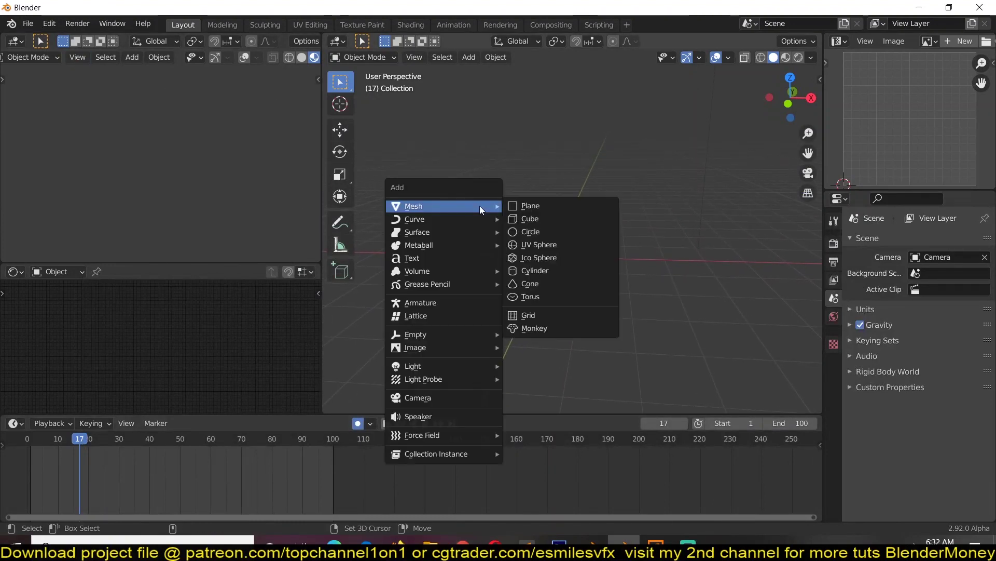
click(540, 327)
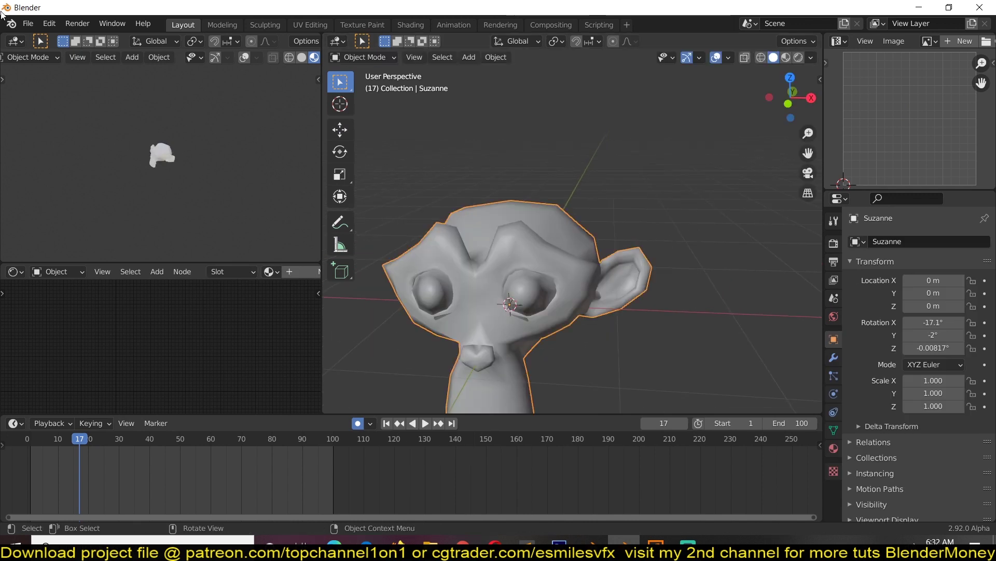
View the file formats available for exporting the monkey model.
click(24, 23)
mouse_move(60, 218)
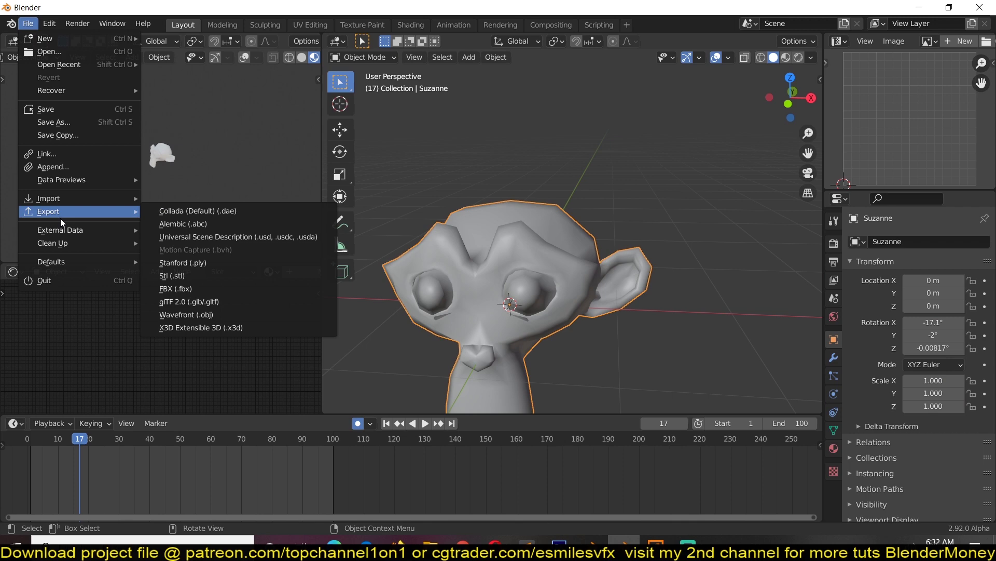
key(Escape)
click(28, 24)
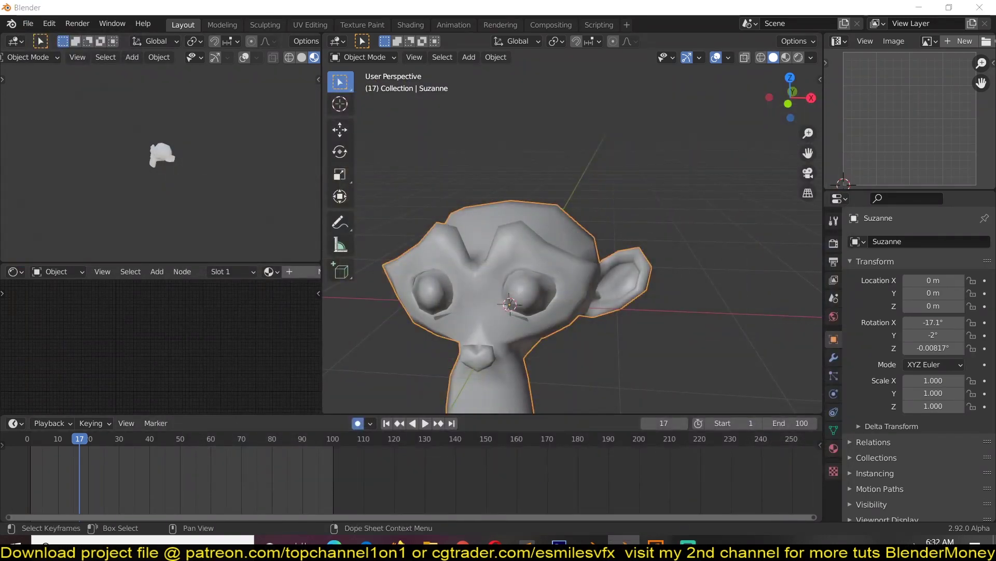
Switch to EmberGen and examine the settings of the Light: Directional and Volume nodes.
mouse_move(656, 544)
click(713, 497)
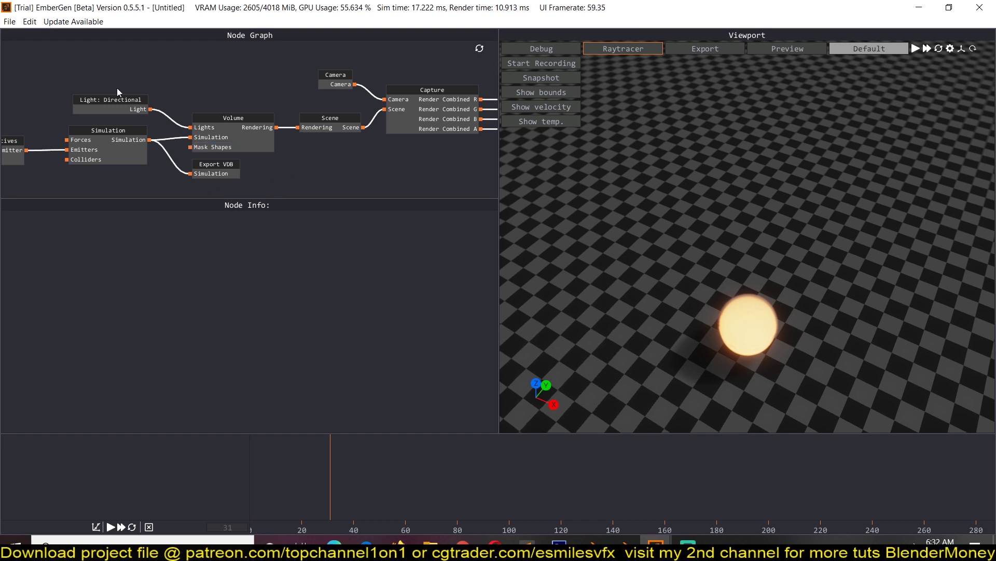
click(112, 108)
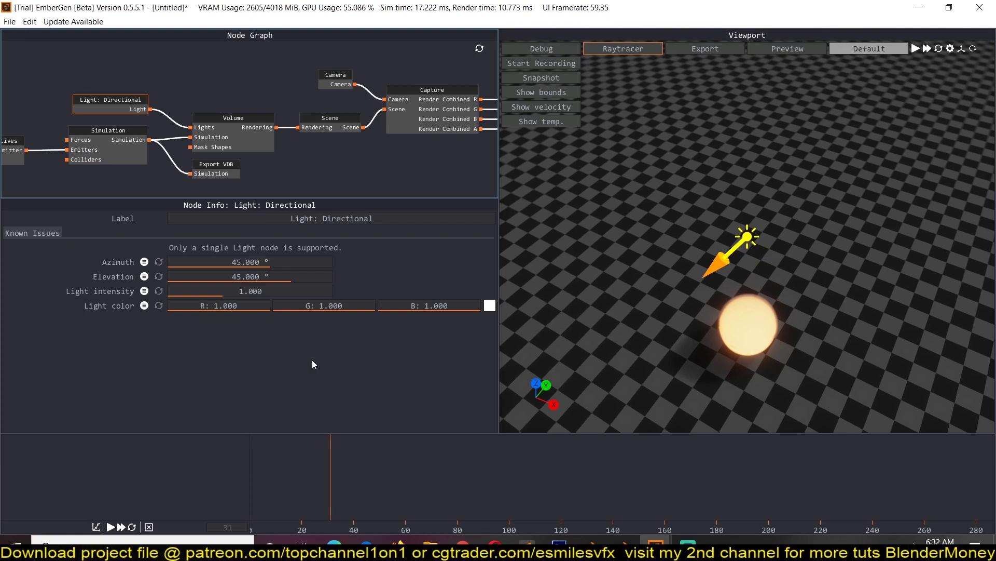
click(221, 121)
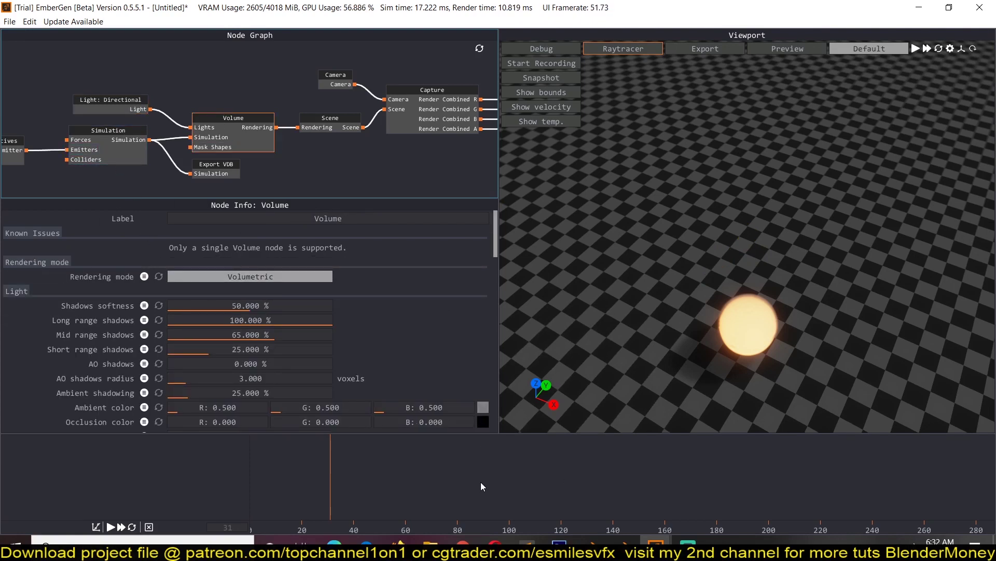
Play the simulation and start a new project without saving the current work.
drag(757, 303, 697, 222)
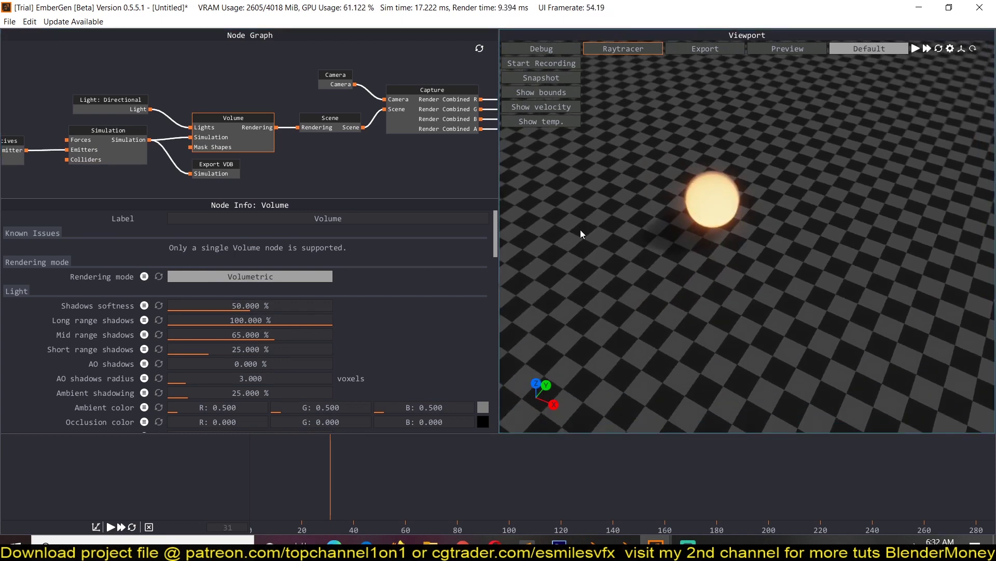
key(space)
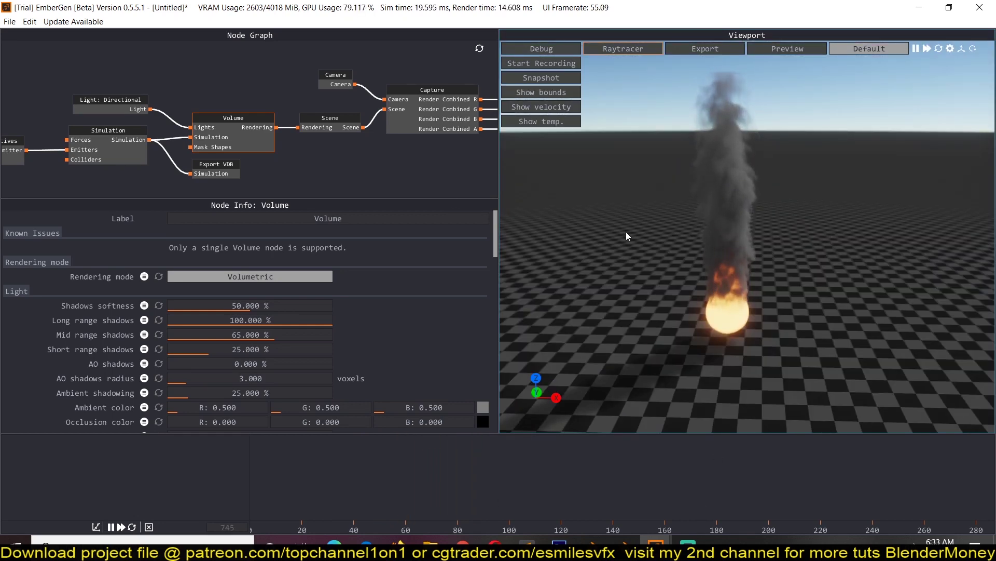
click(9, 21)
click(40, 43)
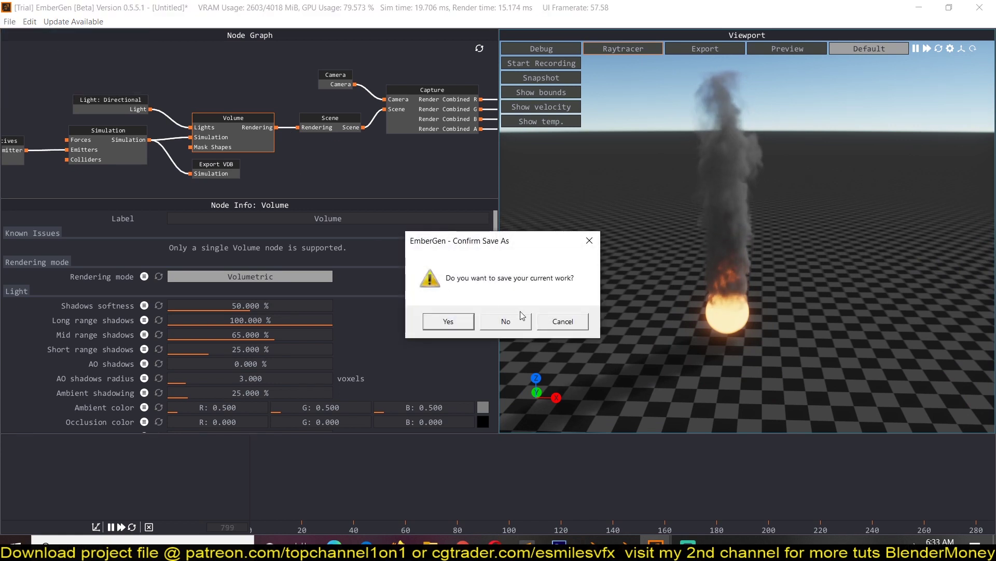
click(506, 321)
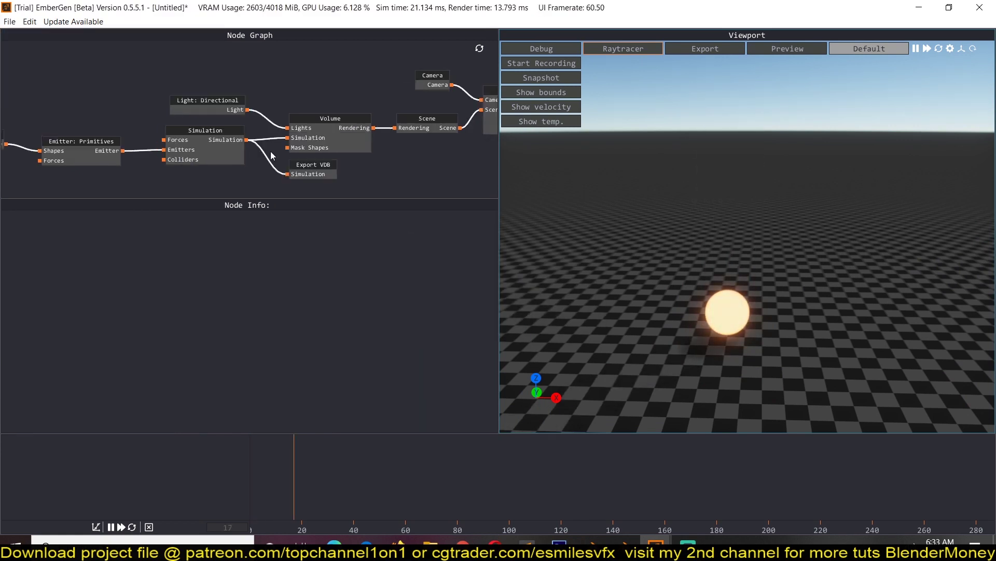
Examine the node graph and the settings of the Simulation, Emitter: Primitives and Shape: Primitive nodes.
scroll(349, 142, down, 2)
middle_drag(349, 141, 313, 133)
scroll(376, 104, up, 4)
middle_drag(376, 104, 278, 88)
scroll(278, 88, down, 3)
middle_drag(58, 125, 206, 114)
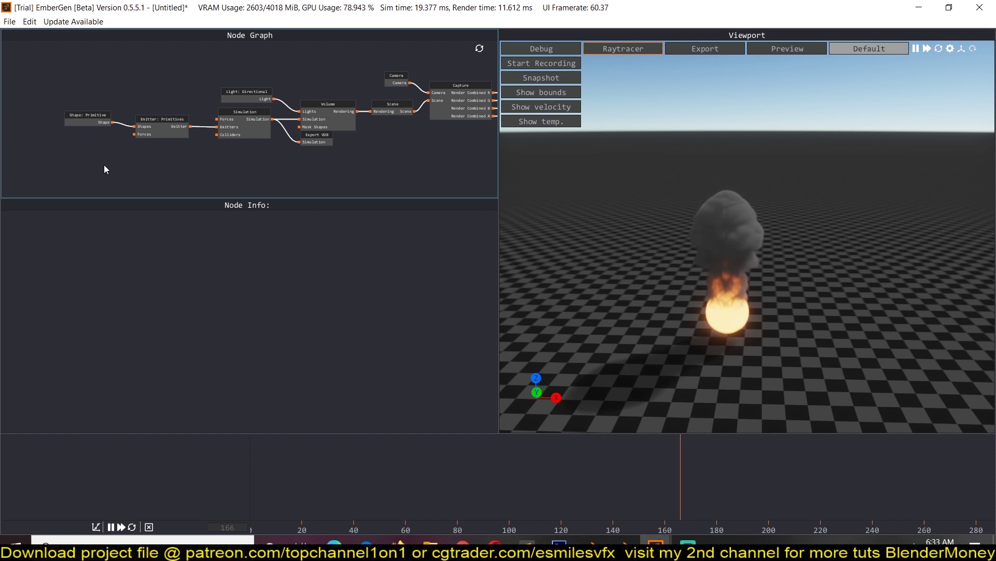
scroll(55, 73, up, 3)
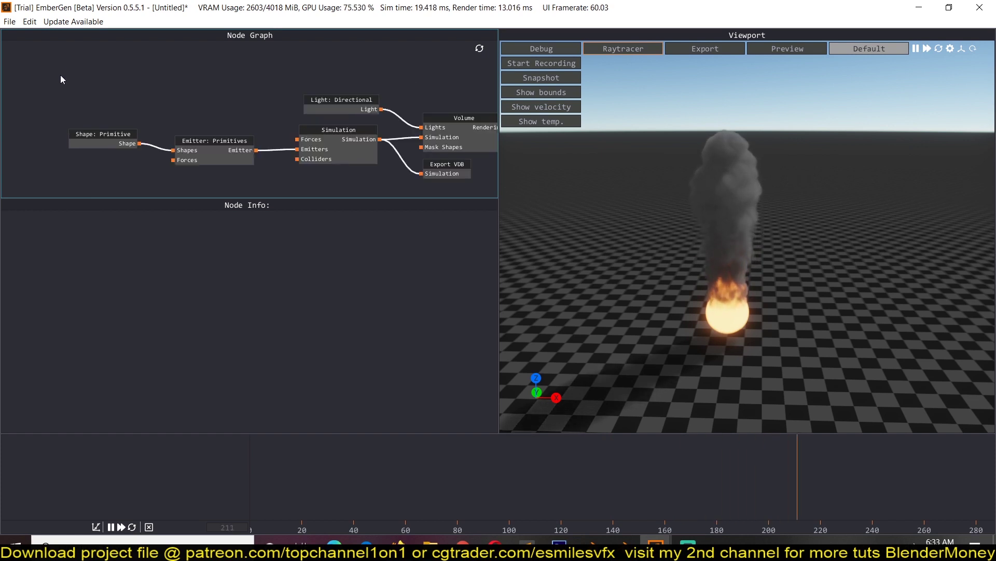
middle_drag(395, 157, 384, 143)
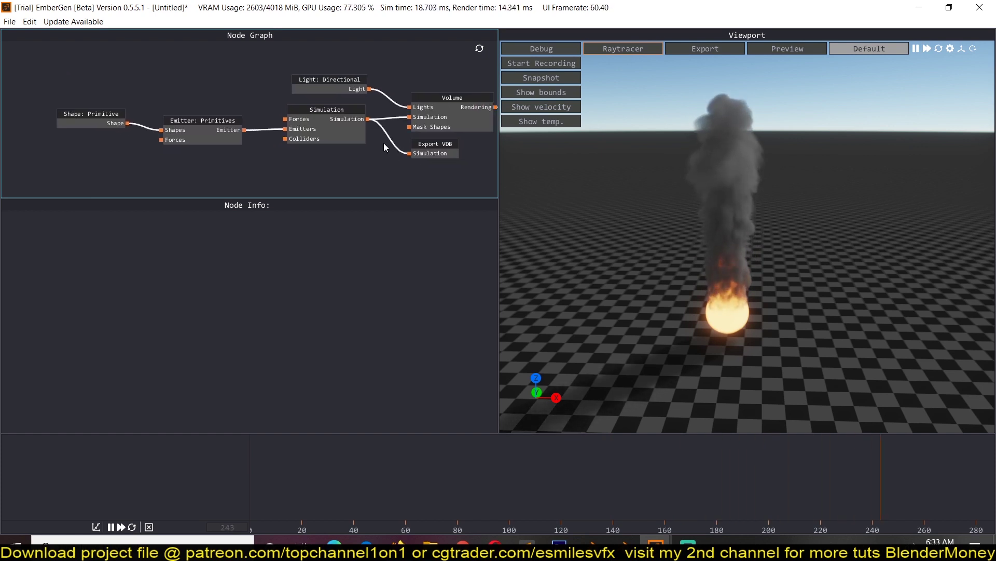
click(339, 135)
click(218, 124)
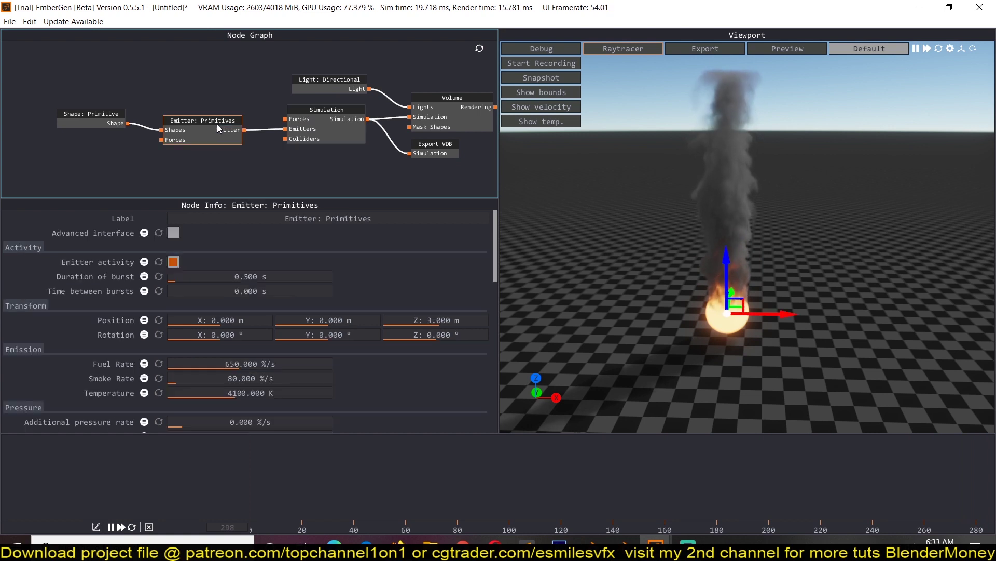
click(74, 121)
middle_drag(93, 168, 53, 151)
drag(53, 151, 294, 91)
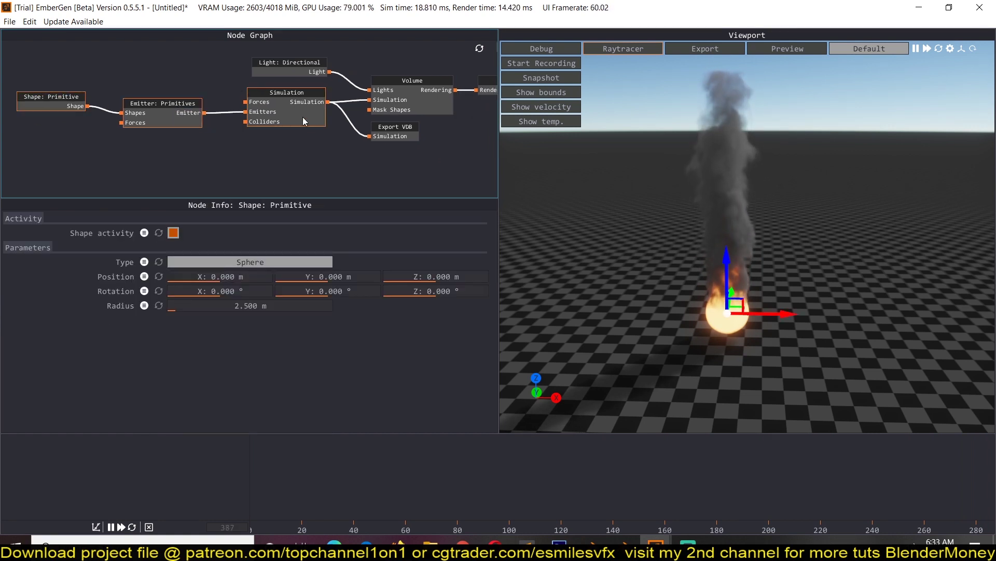
Examine the Export VDB node's settings and view the burning sphere from another angle.
click(398, 135)
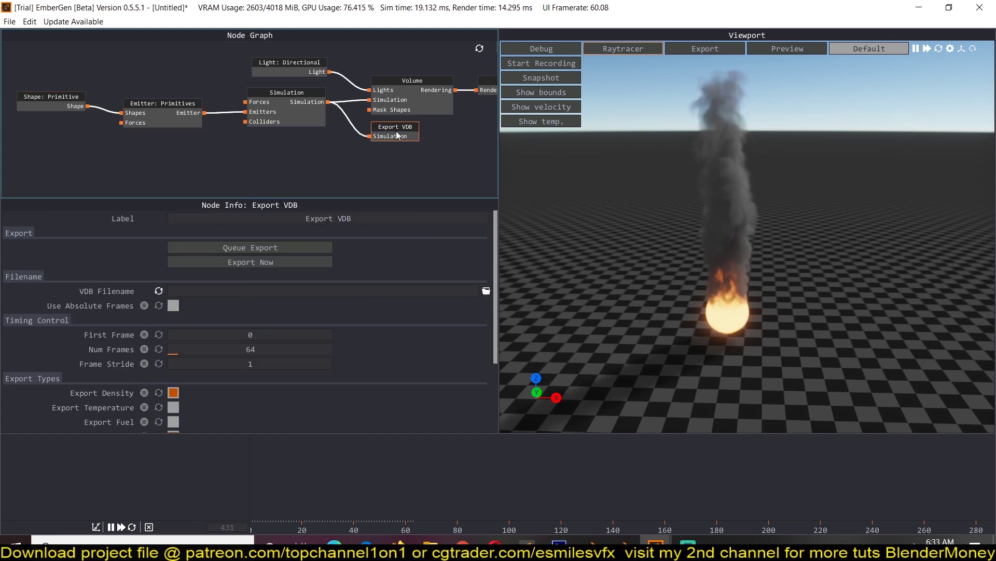
drag(398, 135, 392, 138)
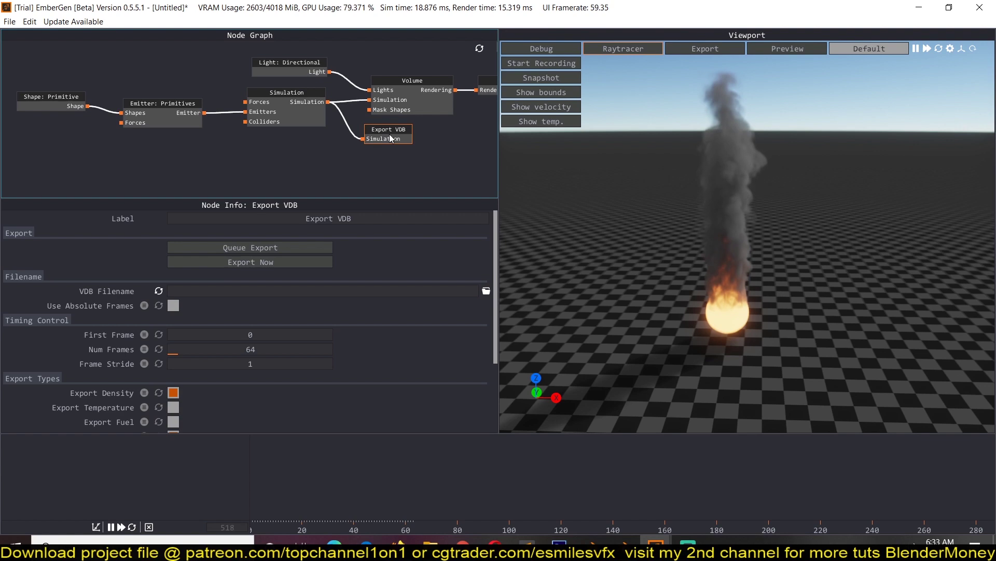
scroll(363, 138, down, 5)
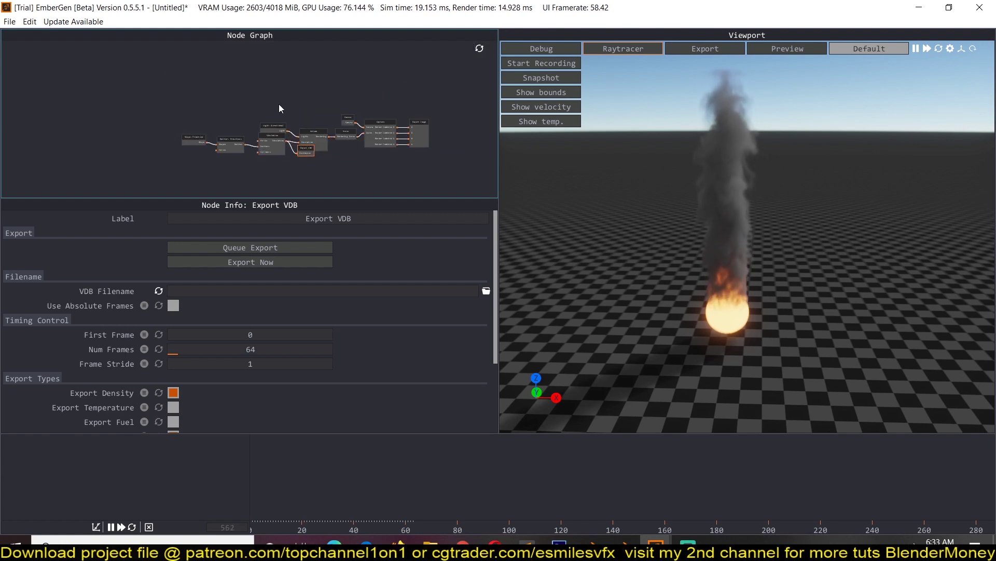
scroll(304, 118, up, 5)
drag(774, 263, 737, 239)
middle_drag(737, 238, 701, 231)
Set the Shape: Primitive node's type to Box.
middle_drag(262, 154, 268, 109)
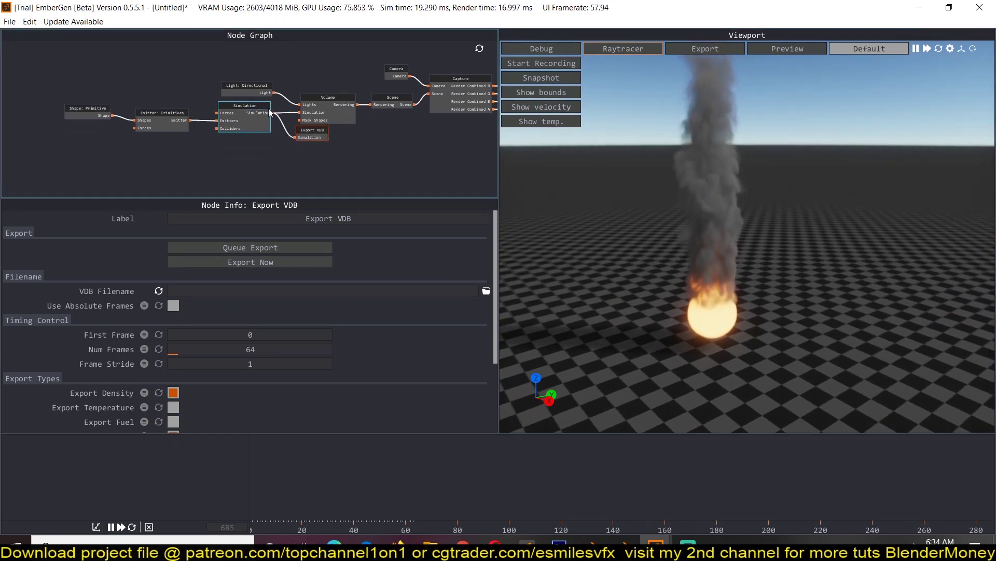
scroll(212, 144, up, 8)
middle_drag(120, 106, 240, 127)
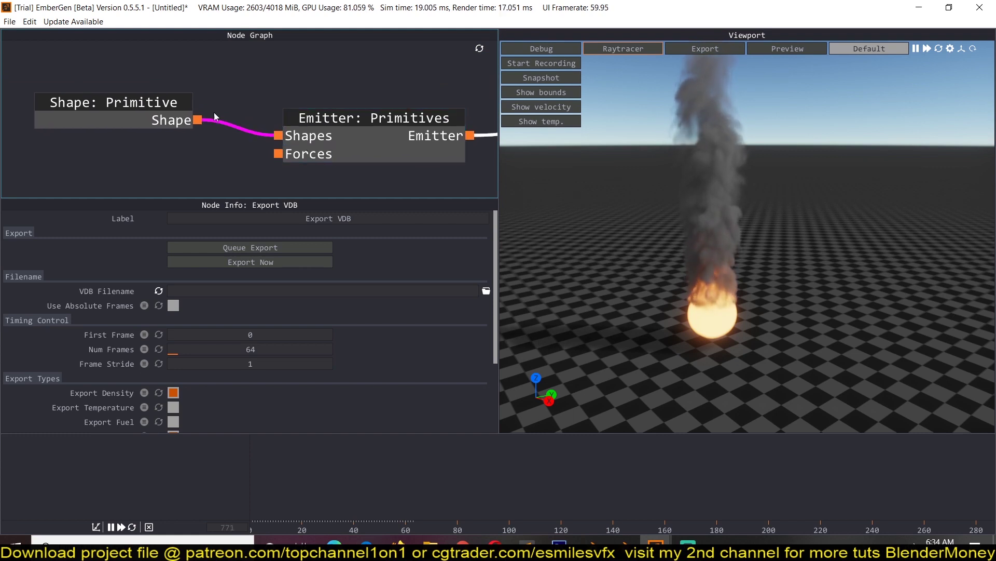
click(136, 123)
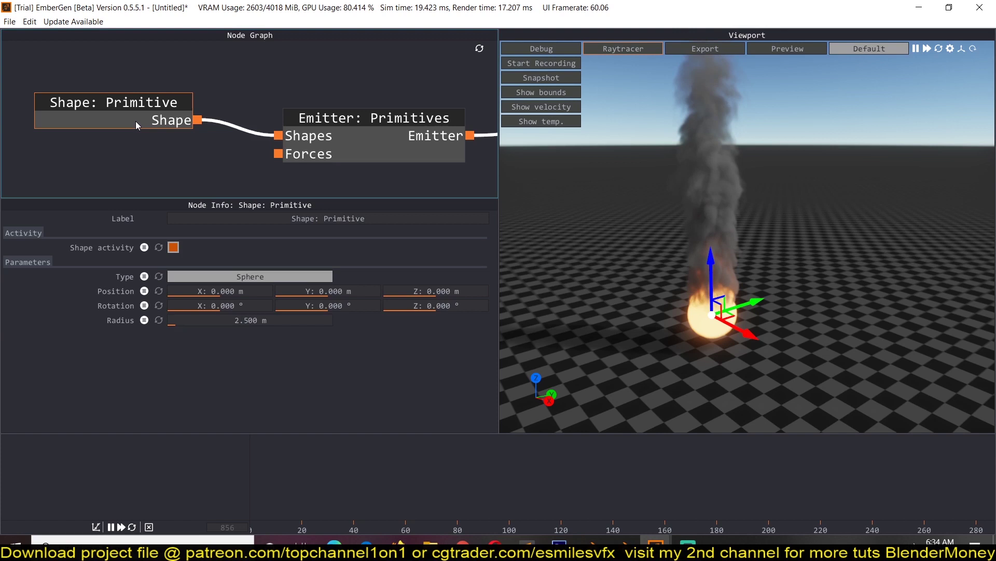
scroll(136, 121, down, 1)
click(241, 278)
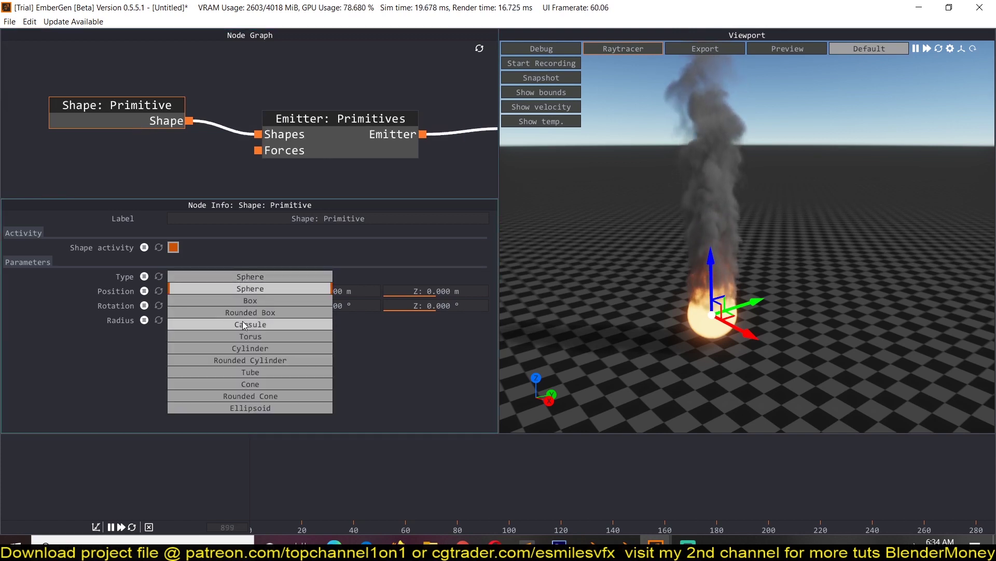
click(250, 300)
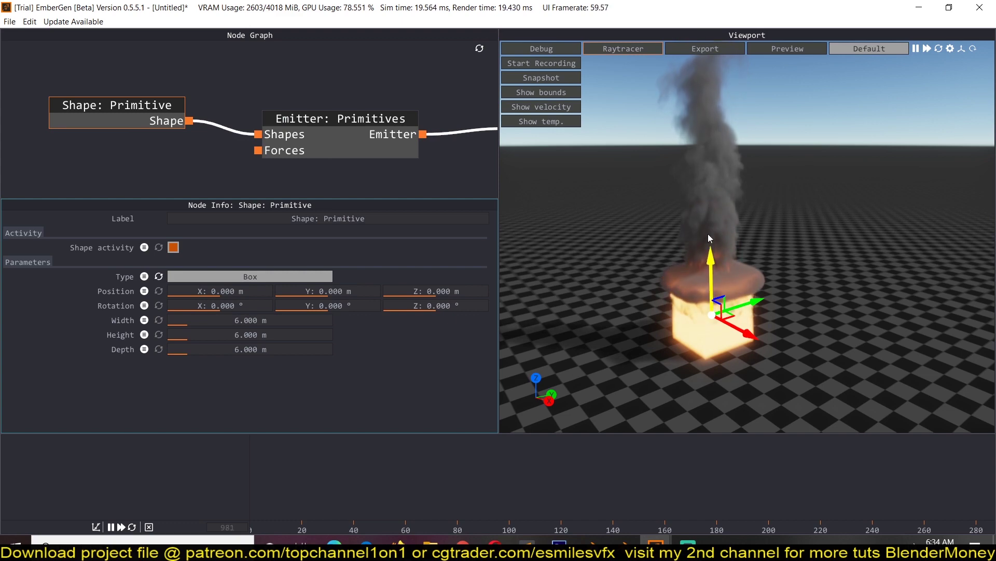
Move the box shape to about X -0.493 m and Z 1.721 m.
drag(768, 256, 813, 232)
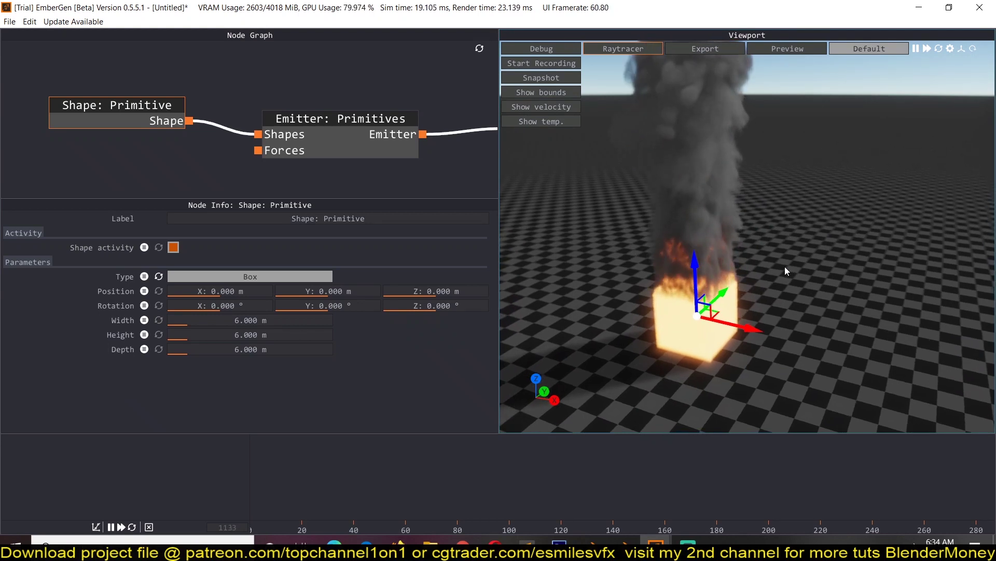
drag(770, 289, 764, 285)
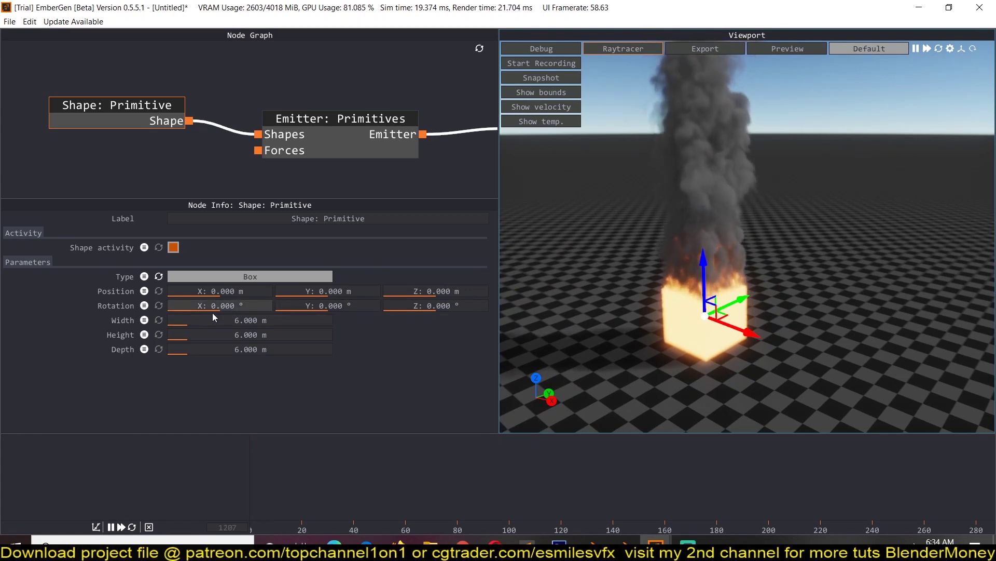
mouse_move(213, 294)
mouse_down()
mouse_move(232, 294)
mouse_move(222, 293)
mouse_up()
drag(803, 356, 706, 286)
drag(709, 232, 716, 283)
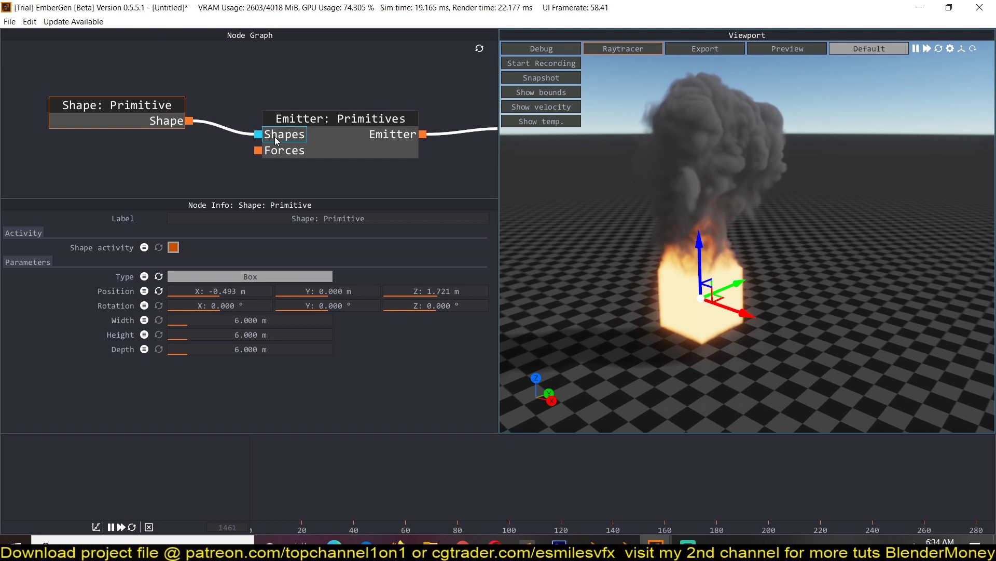
Add a Shape: Particles node feeding the Shapes input of the Emitter: Primitives node.
middle_drag(163, 160, 188, 145)
drag(284, 121, 139, 169)
click(350, 132)
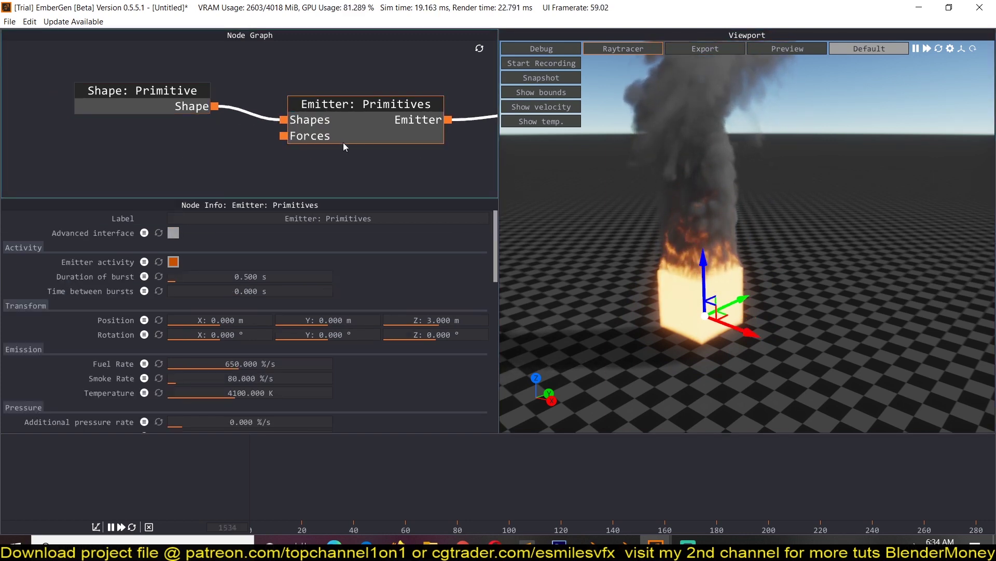
drag(283, 120, 196, 154)
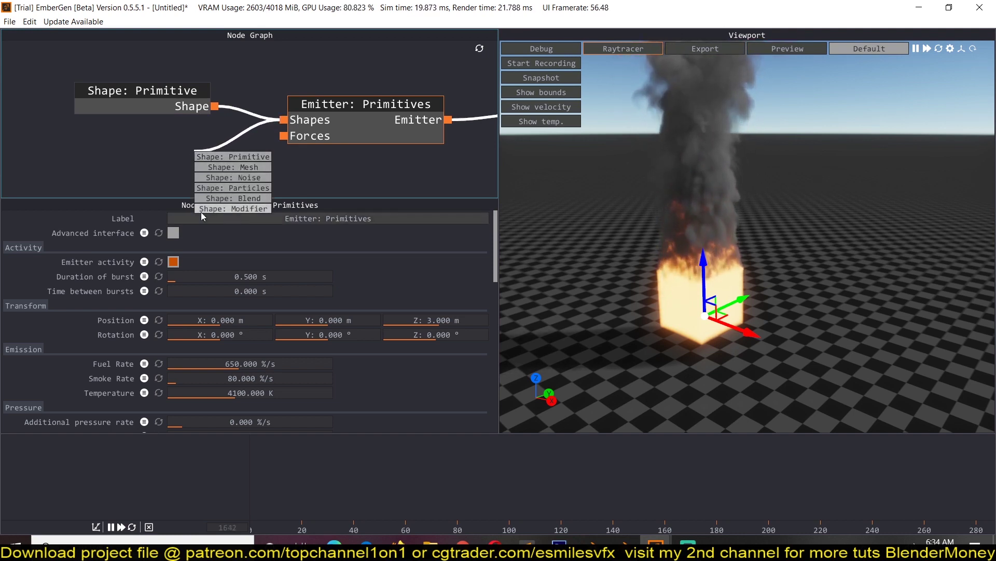
click(232, 187)
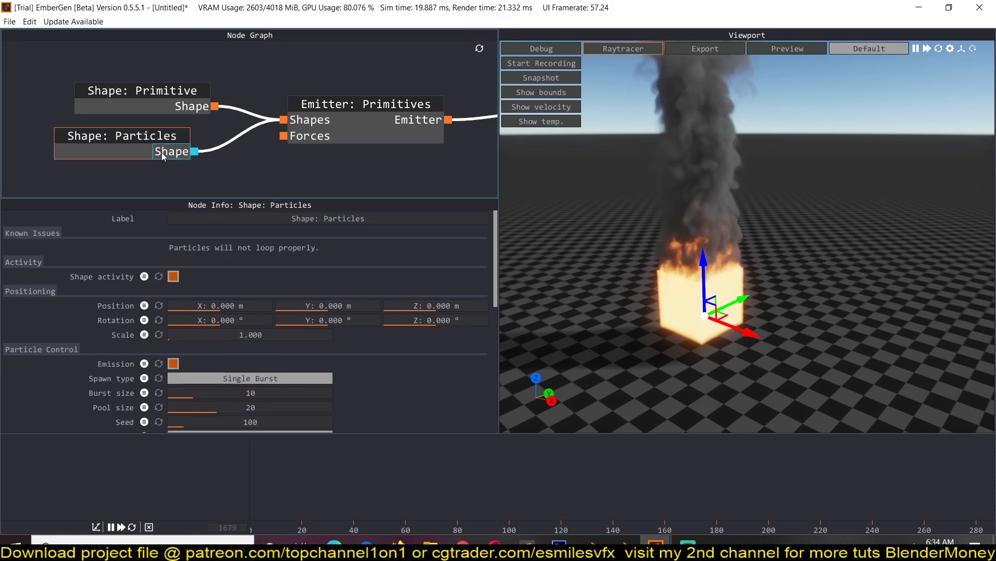
Set the Shape: Particles node's burst size to 37 and pool size to 38, and restart the simulation.
drag(629, 275, 641, 281)
click(125, 180)
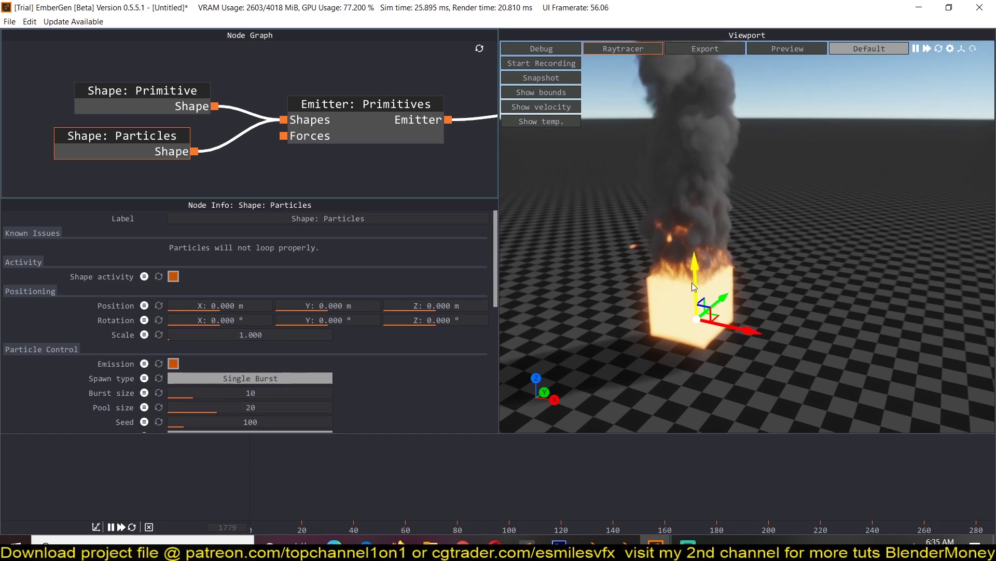
drag(646, 267, 712, 242)
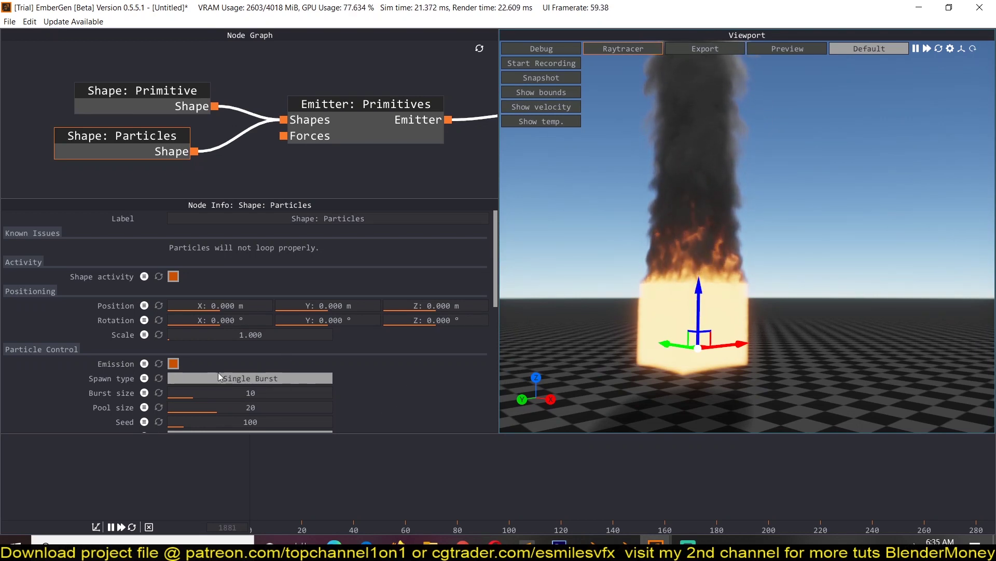
drag(207, 396, 280, 404)
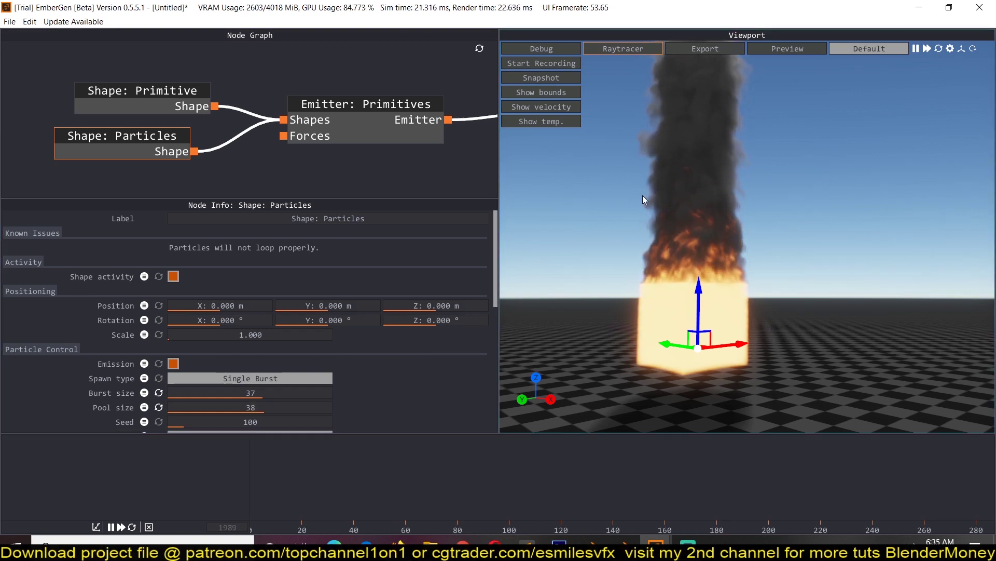
click(939, 48)
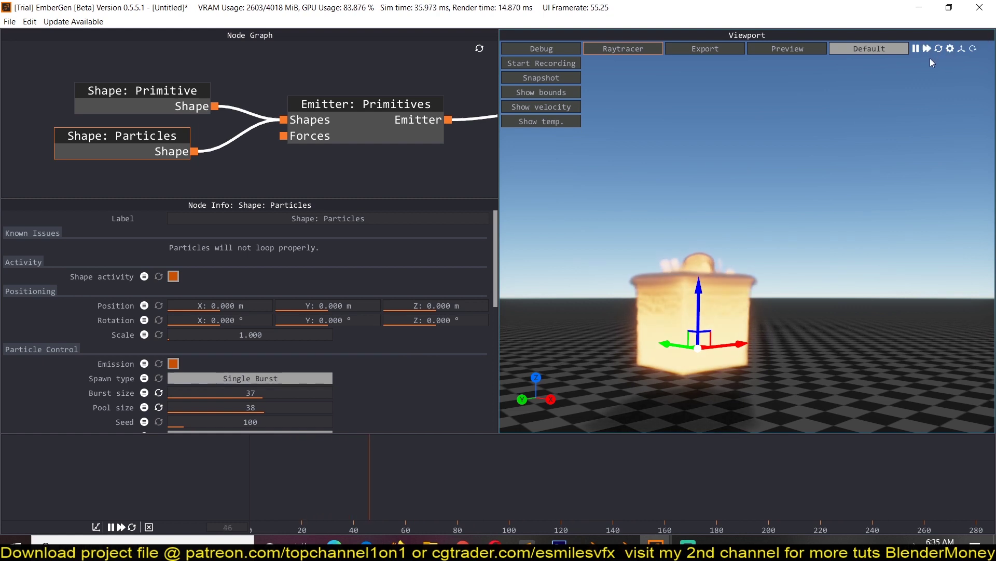
Delete the Shape: Primitive node that holds the box.
drag(800, 234, 739, 282)
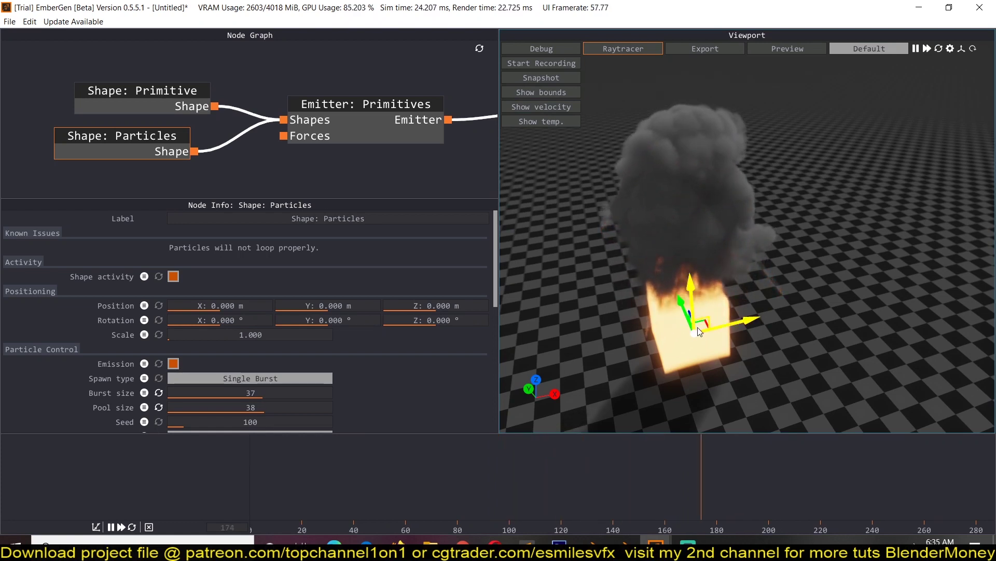
click(133, 106)
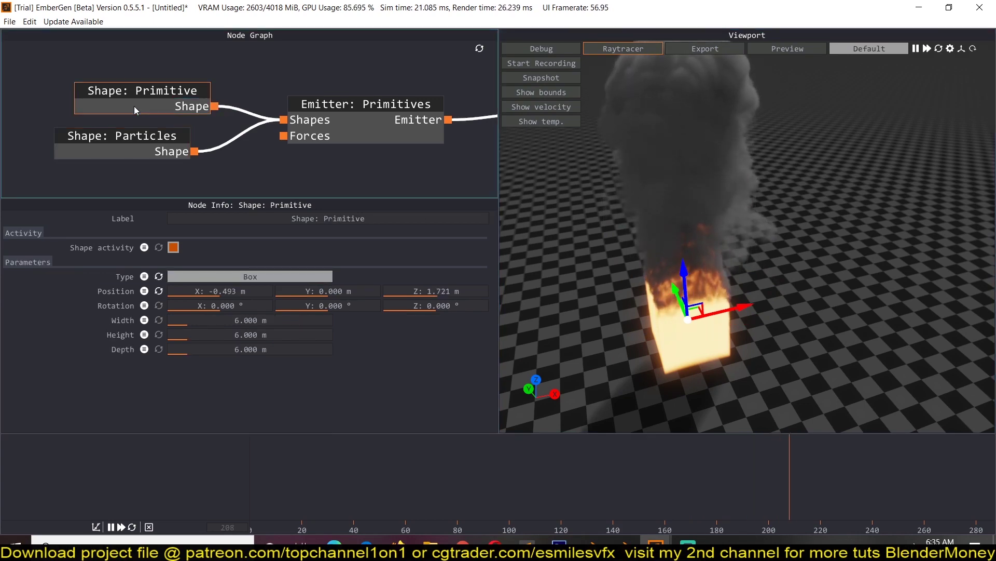
key(Delete)
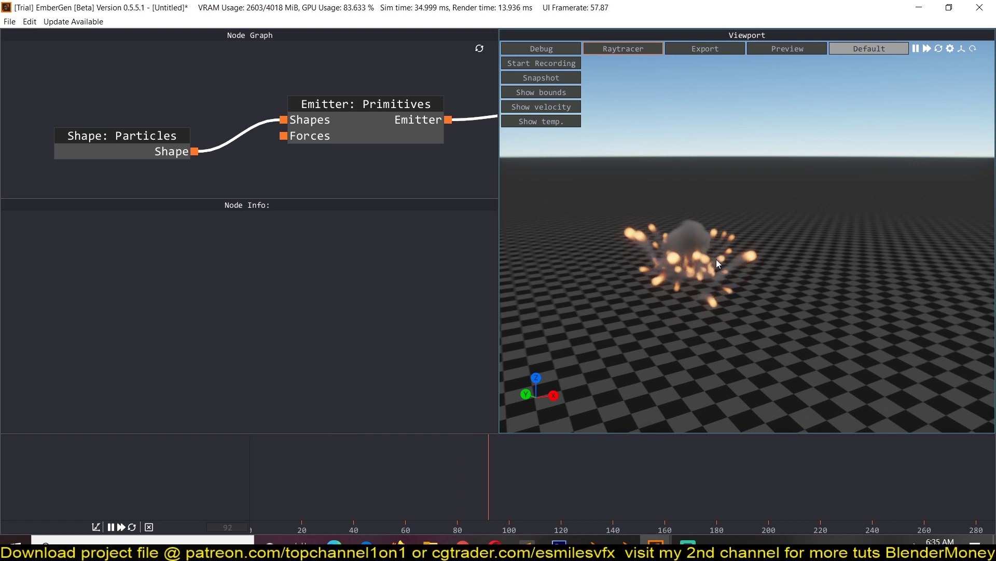
Add a Shape: Mesh node connected to the Shapes input of the Emitter: Primitives node.
middle_drag(111, 101, 142, 107)
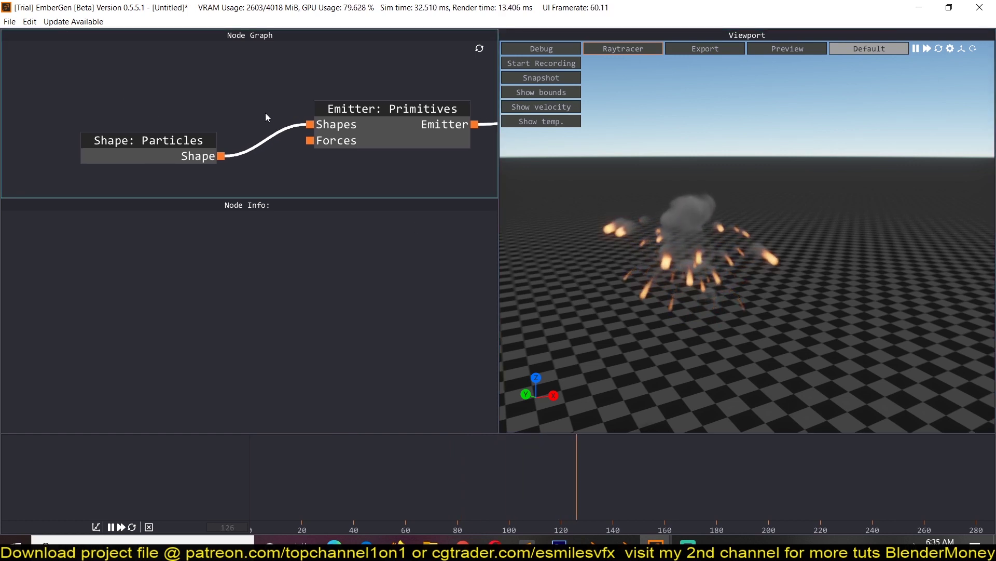
drag(310, 125, 189, 75)
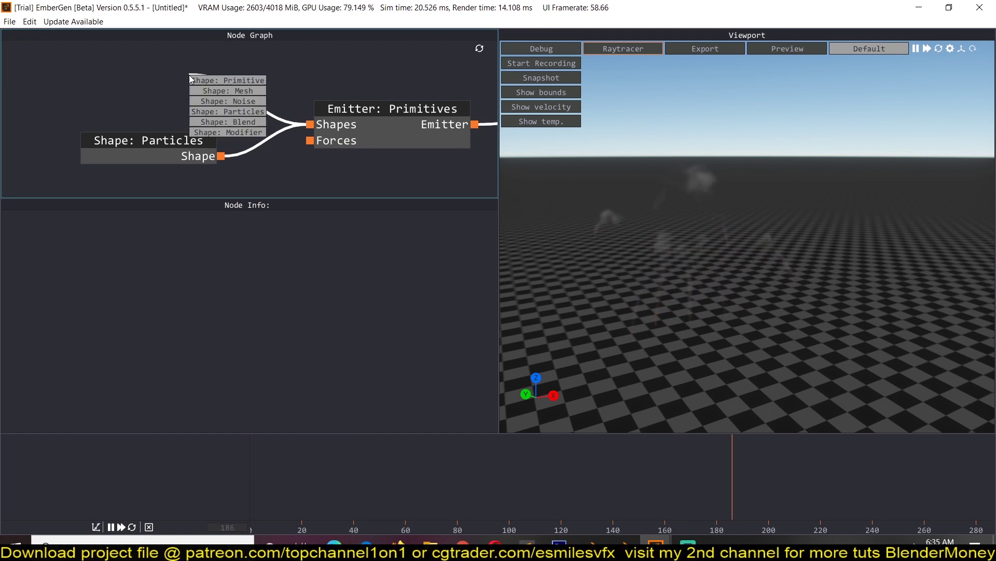
click(226, 91)
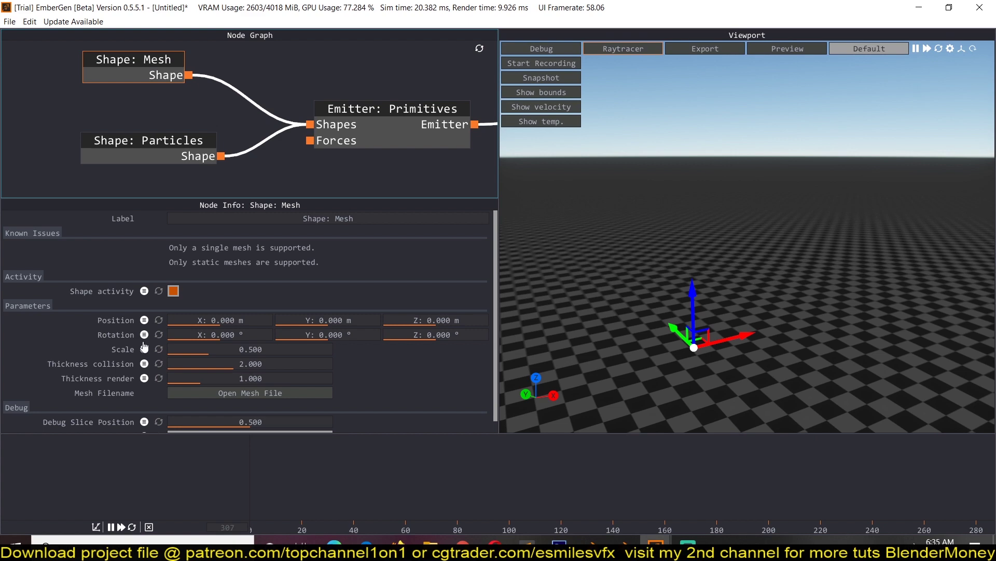
Load a mesh file from disk into the Shape: Mesh node.
click(275, 394)
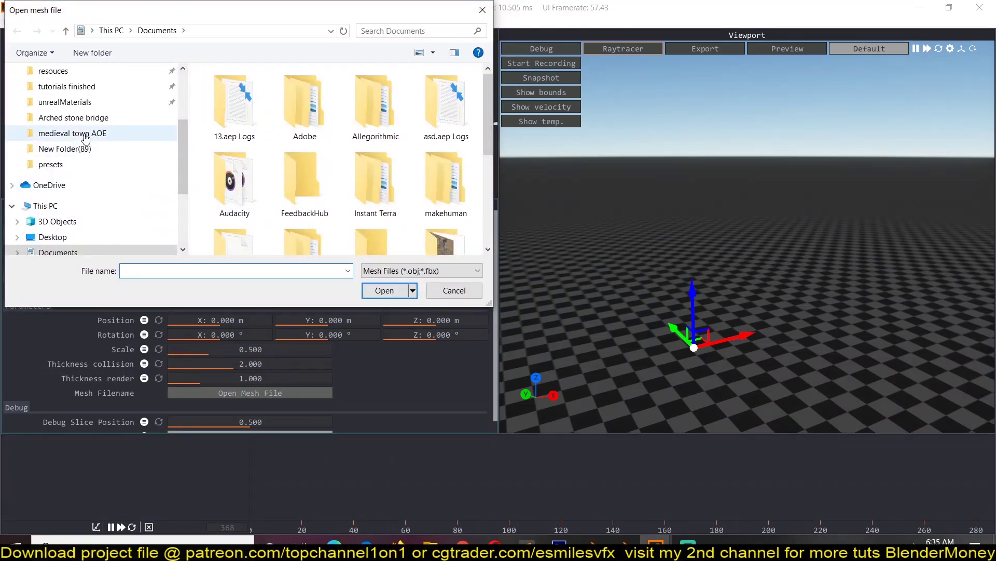
scroll(259, 187, down, 5)
click(398, 226)
click(384, 290)
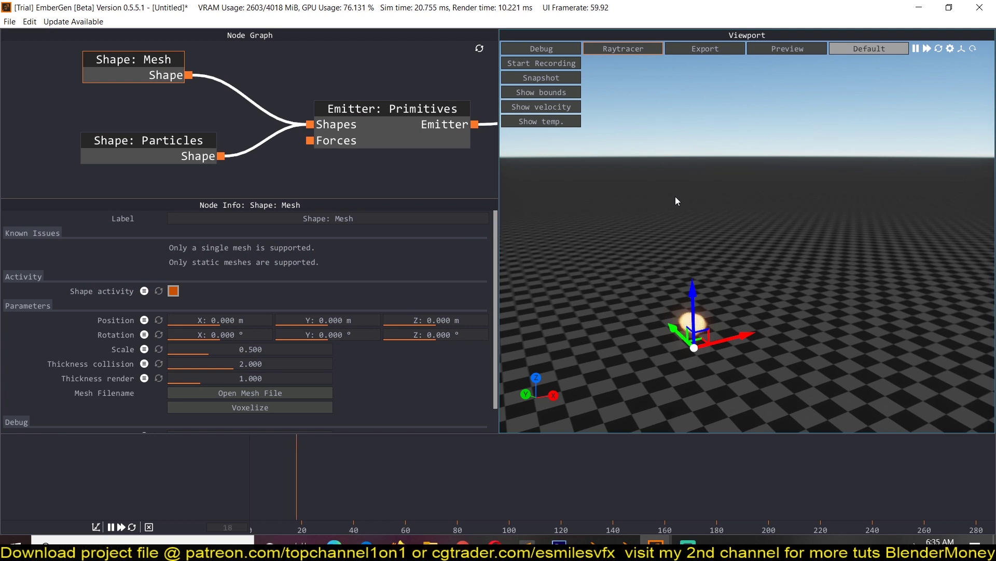
Reposition the Shape: Mesh node in the graph and inspect the particle burst by pausing and resuming the simulation.
key(space)
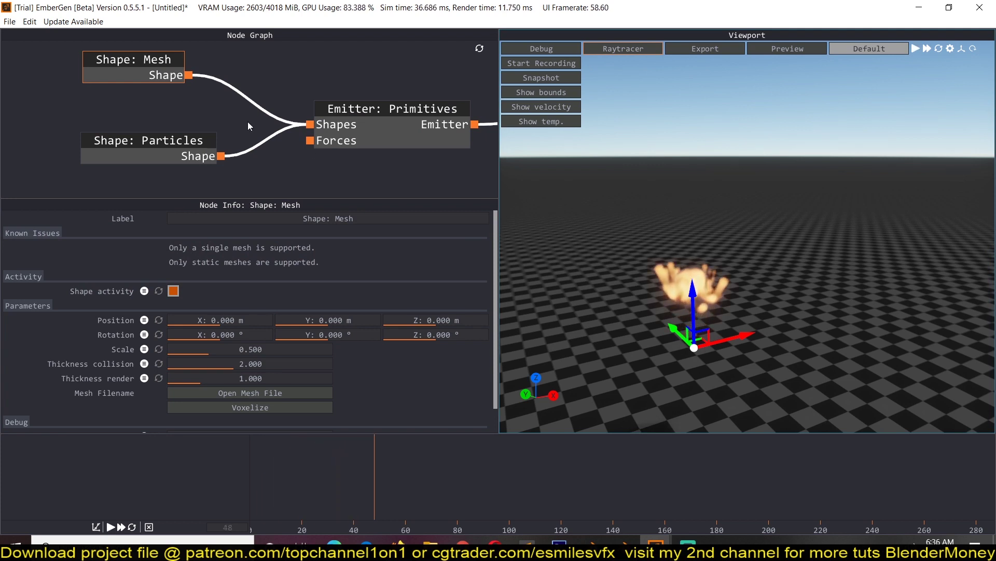
drag(160, 76, 72, 83)
click(131, 71)
middle_drag(602, 210, 650, 178)
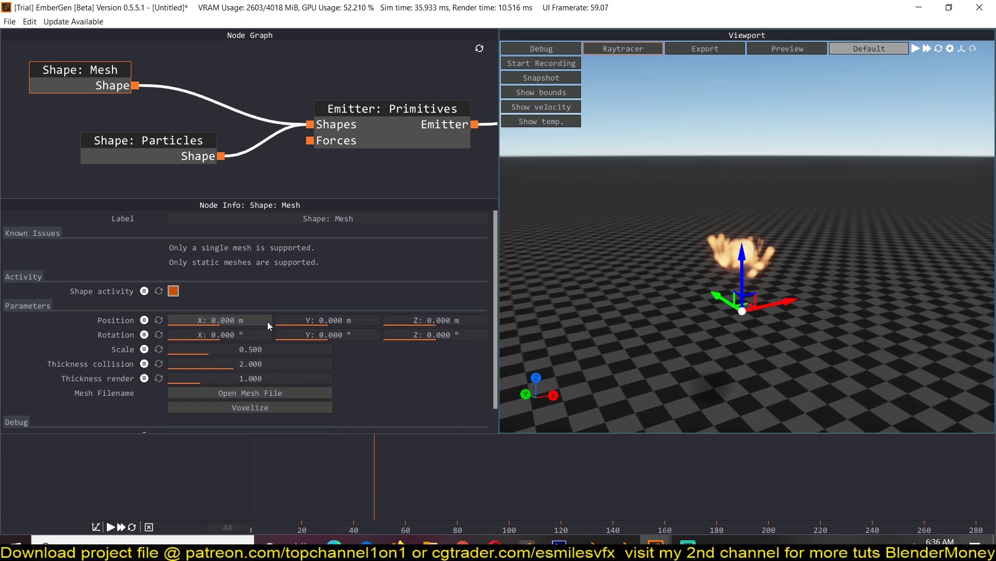
drag(600, 238, 598, 244)
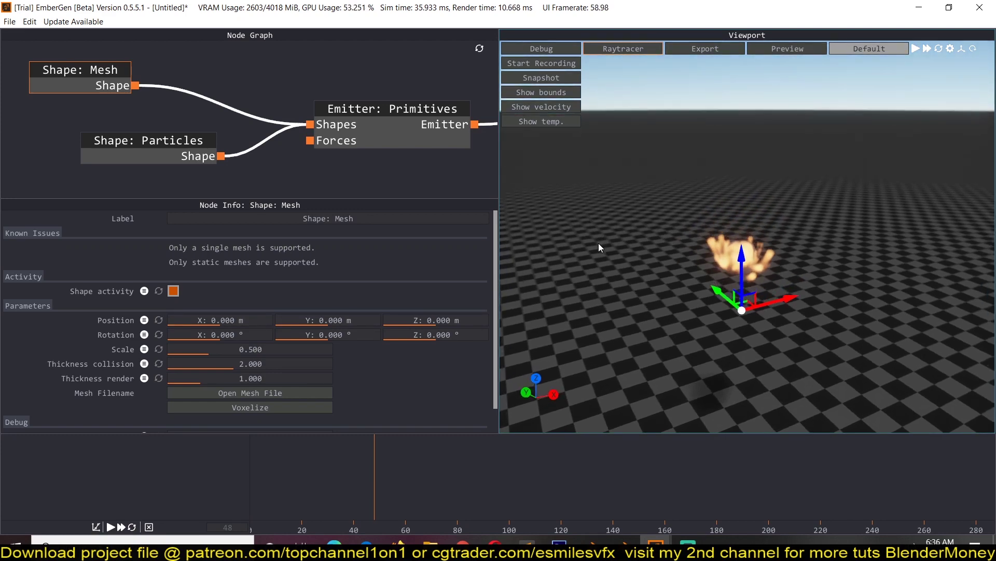
scroll(599, 244, up, 2)
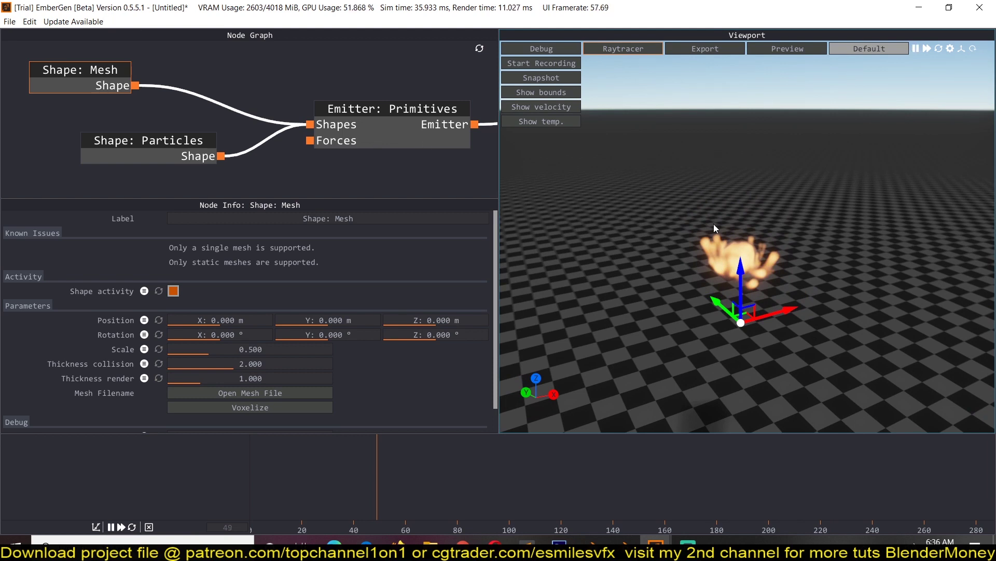
key(space)
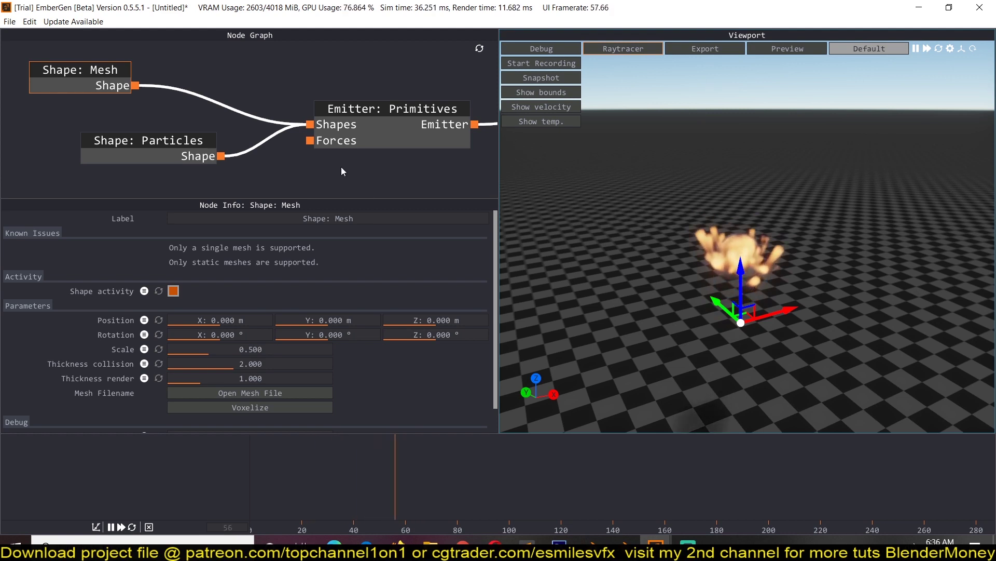
middle_drag(207, 145, 237, 156)
key(space)
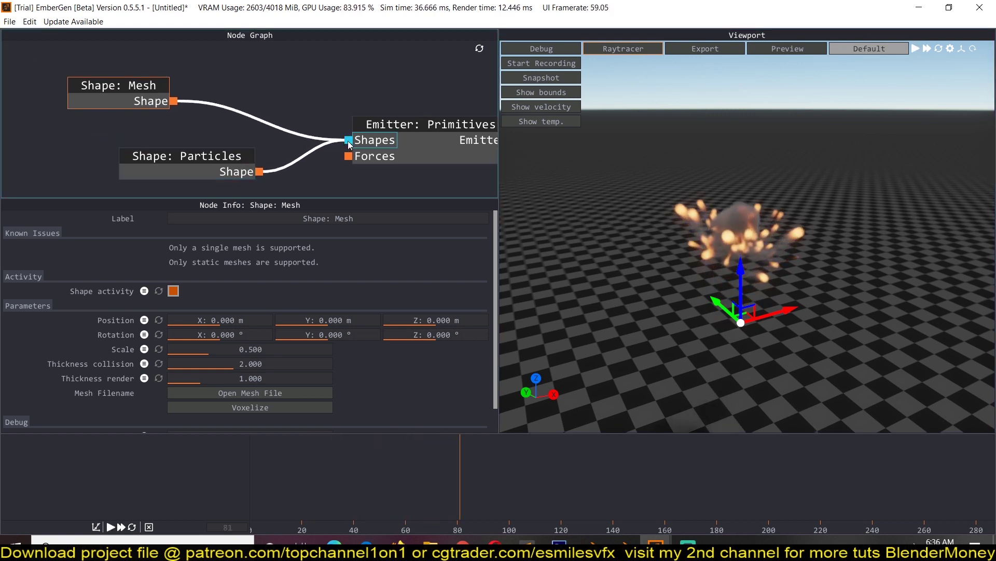
Disconnect the Shape: Particles node from the emitter and keep only Shape: Mesh connected to its Shapes input.
drag(131, 98, 346, 140)
click(322, 139)
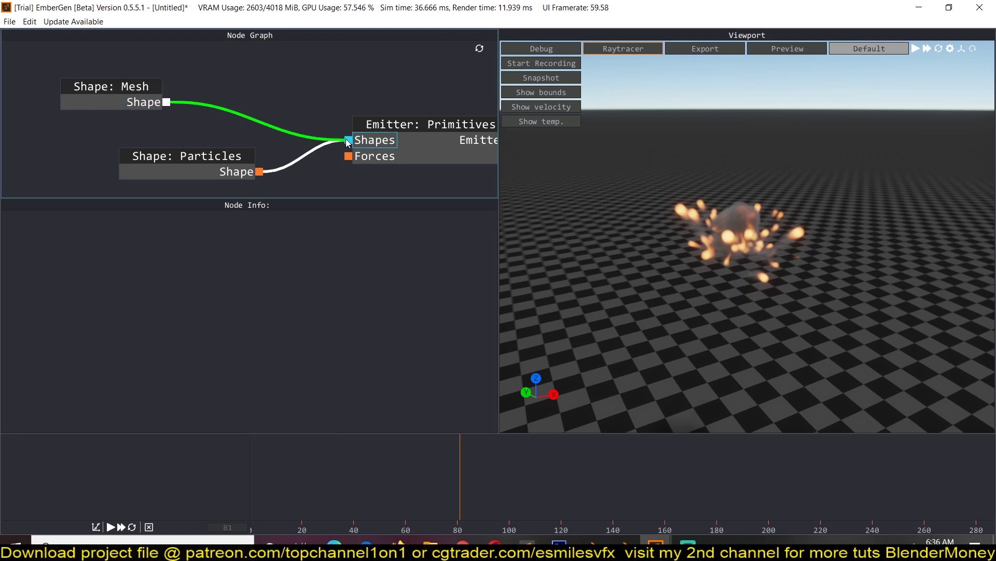
key(space)
Add a new Shape: Primitive sphere node connected to the emitter's Shapes input.
click(310, 150)
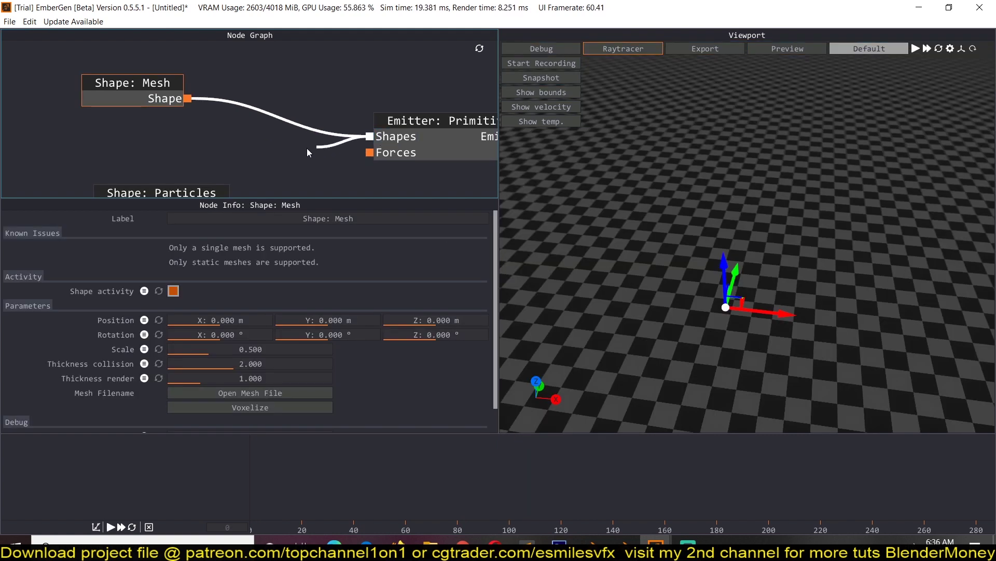
drag(308, 152, 175, 141)
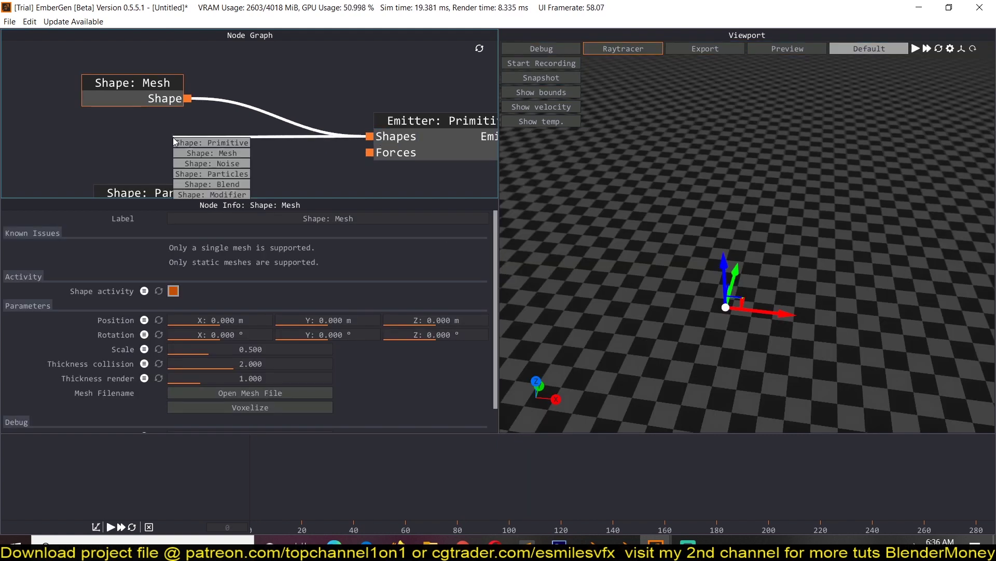
click(205, 142)
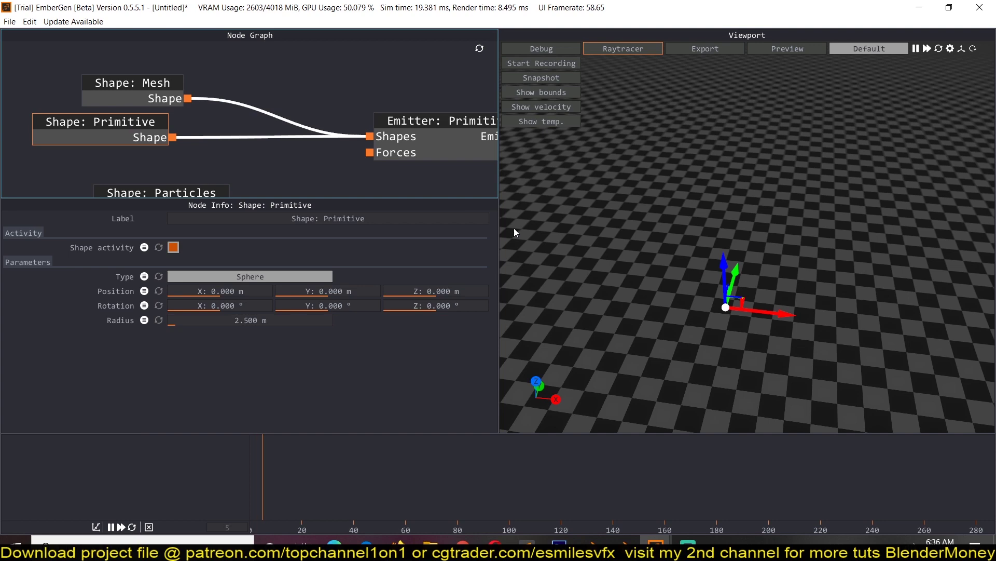
Preview the burning sphere from a lower angle and move the Shape: Mesh node farther above the Shape: Primitive node.
middle_drag(209, 166, 237, 172)
drag(755, 263, 770, 246)
key(space)
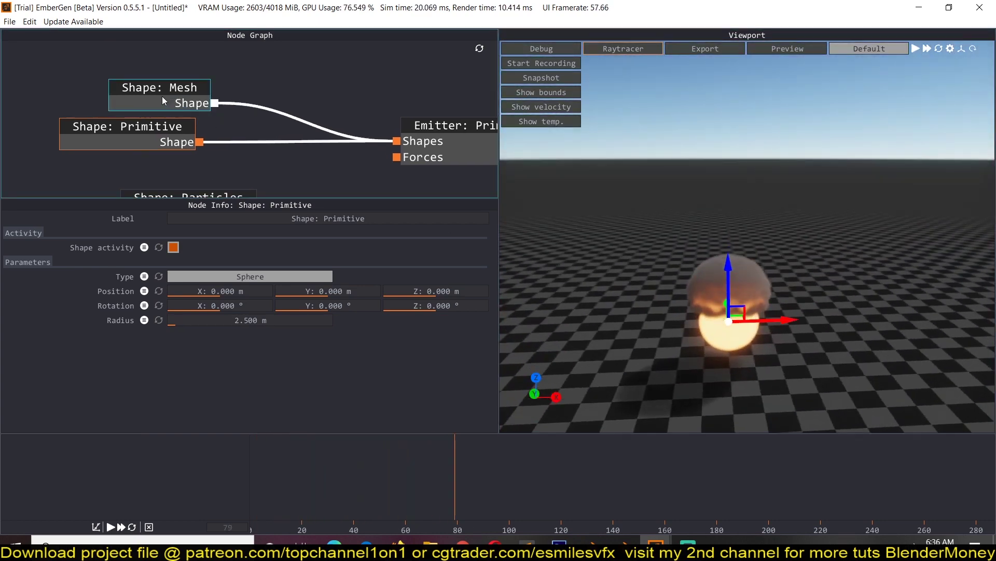
drag(163, 90, 151, 80)
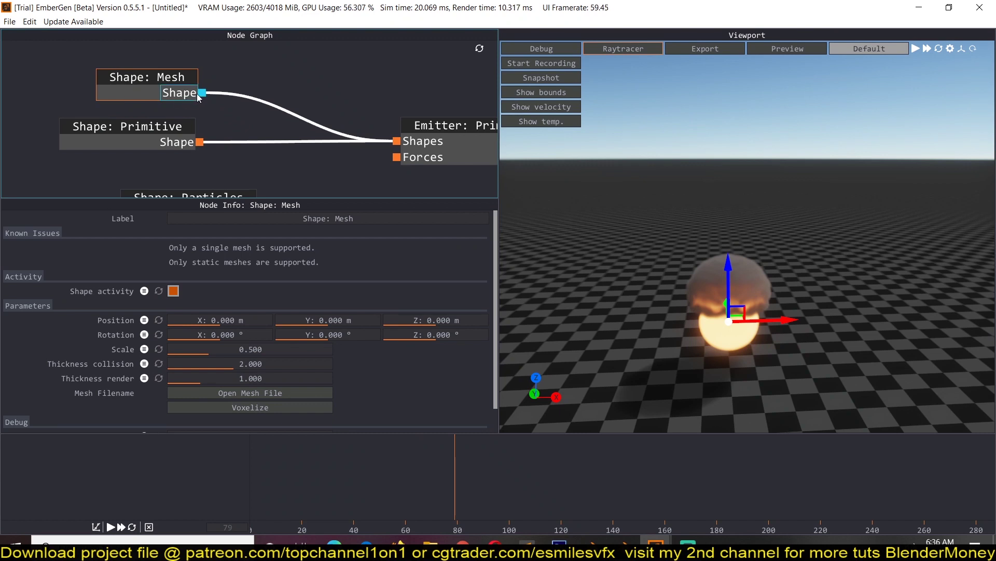
key(space)
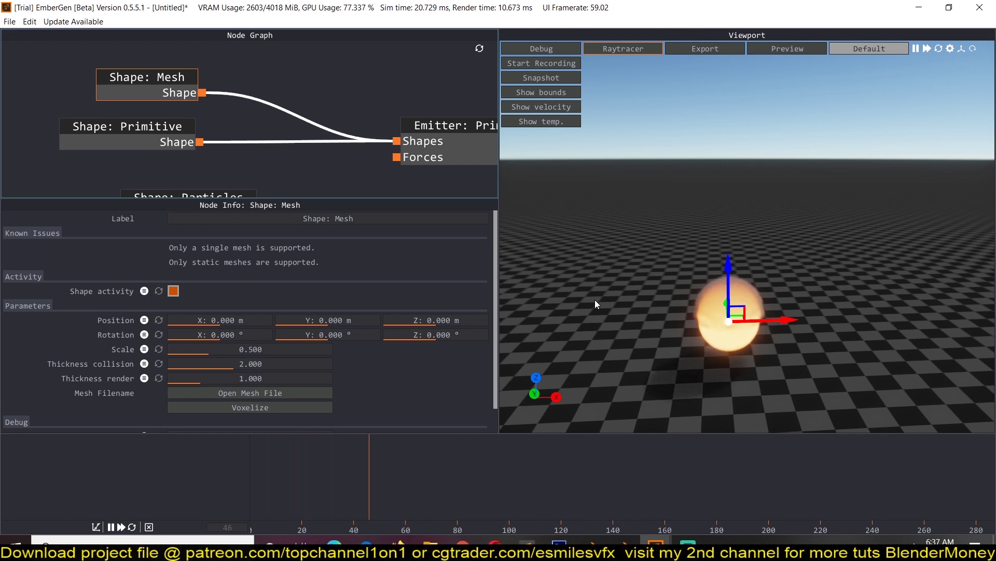
Save the project as ds.
key(ctrl+s)
text(ds)
click(379, 289)
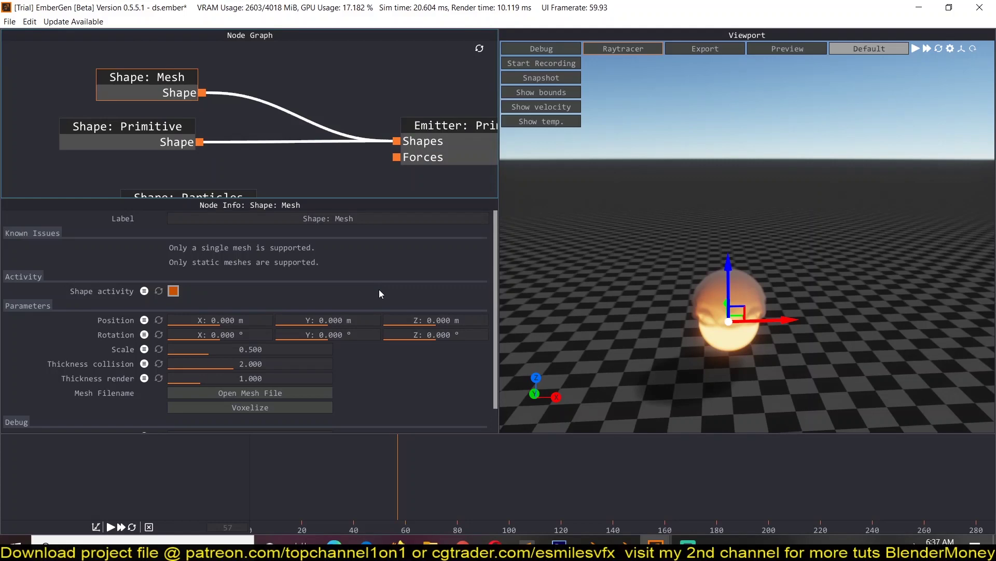
Open the saved ds.ember project file.
click(18, 23)
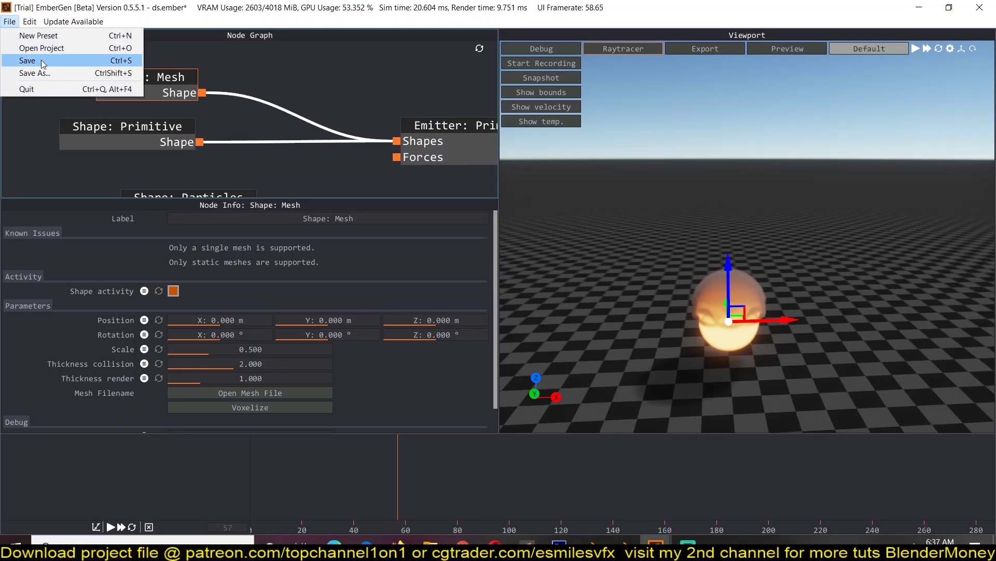
click(31, 48)
click(504, 317)
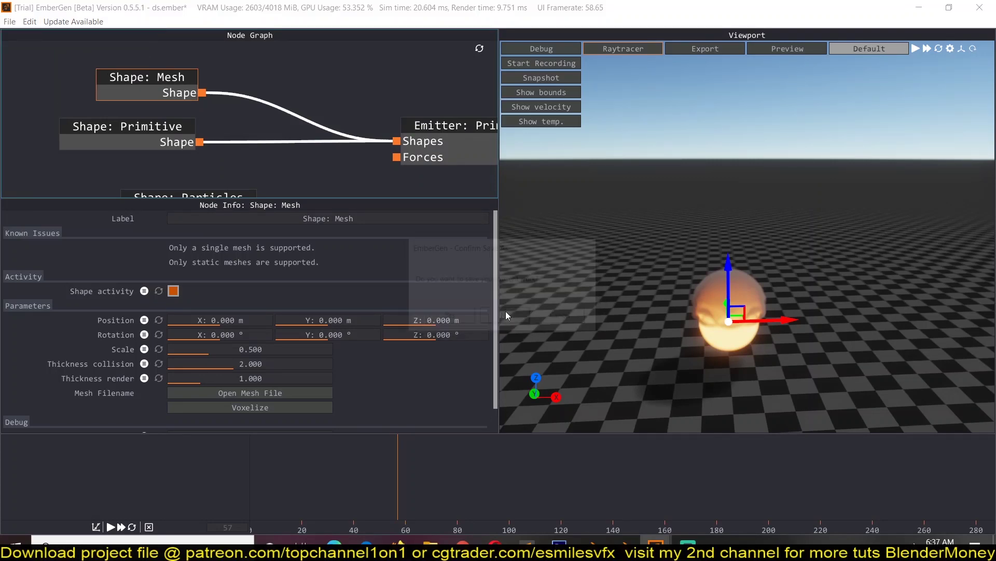
double_click(303, 217)
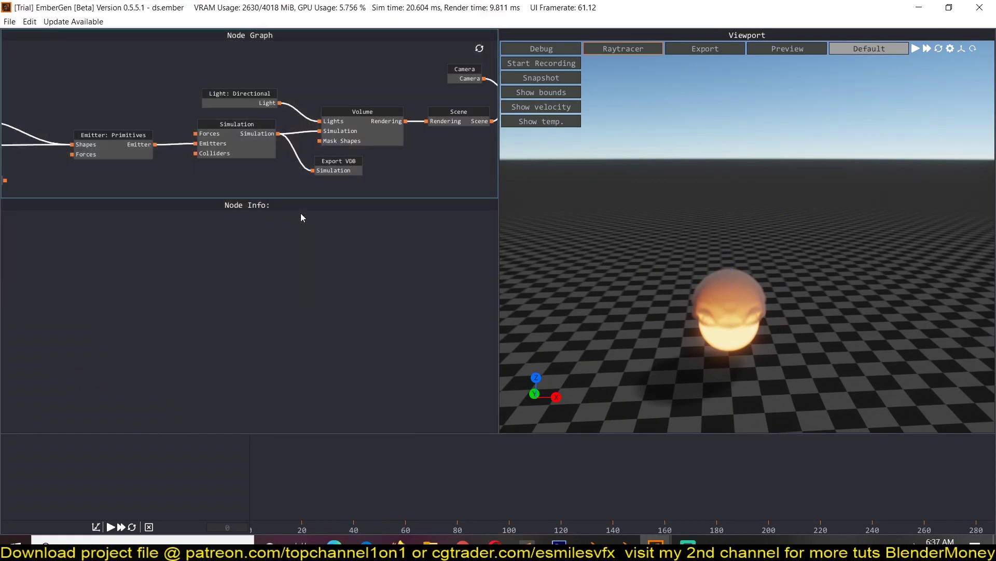
Play the simulation and view the burning monkey-head mesh from several angles.
key(space)
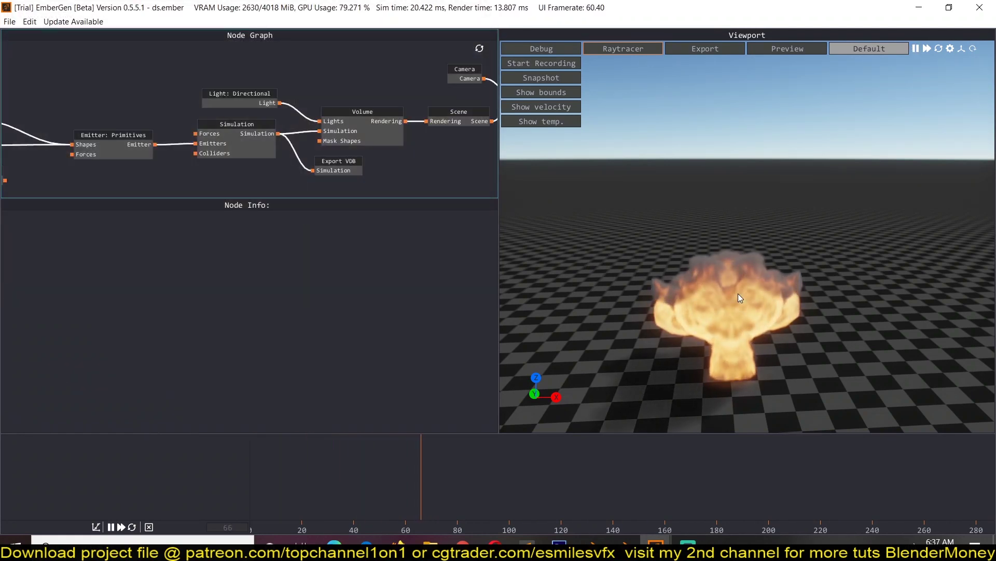
drag(773, 268, 717, 242)
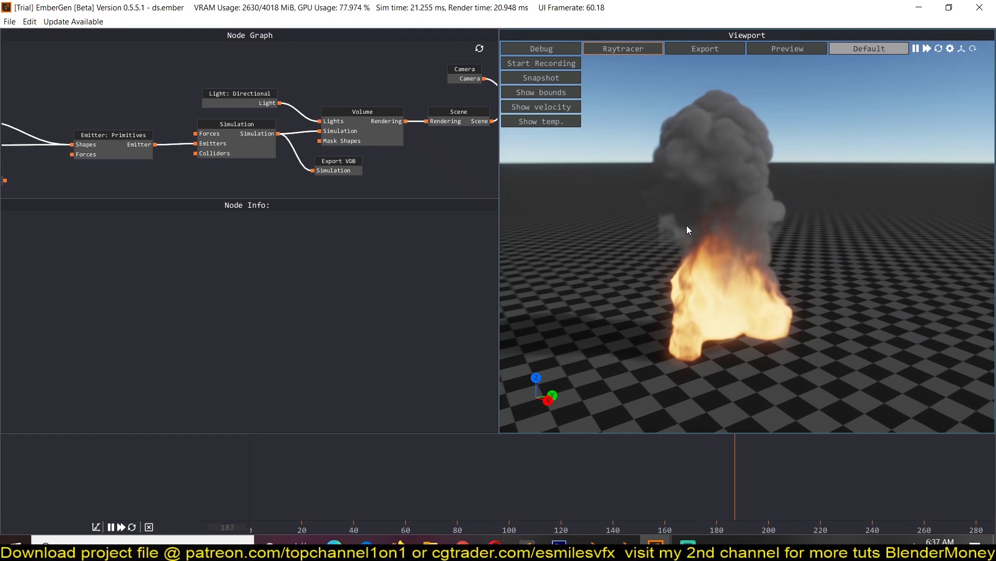
drag(690, 220, 742, 264)
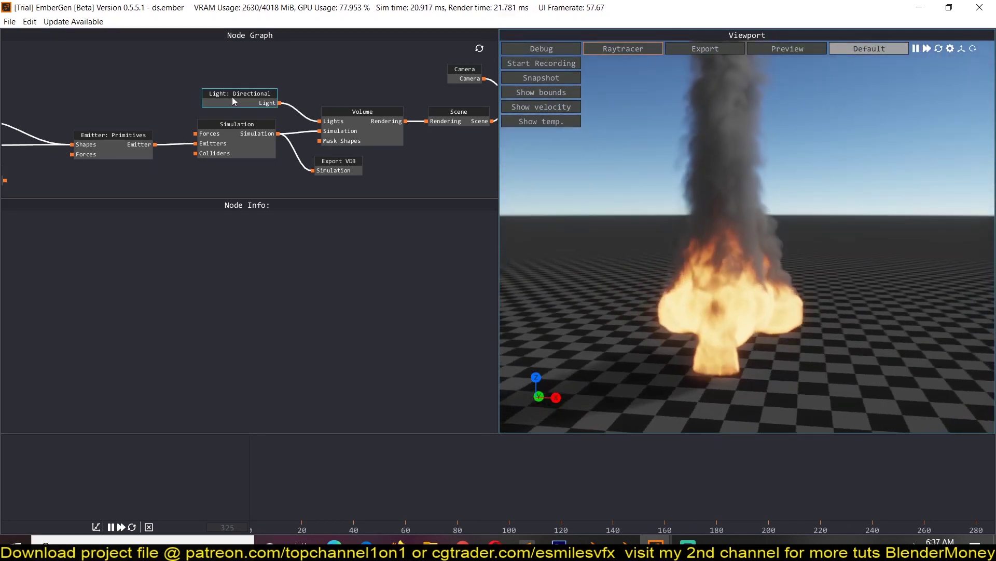
middle_drag(233, 96, 223, 73)
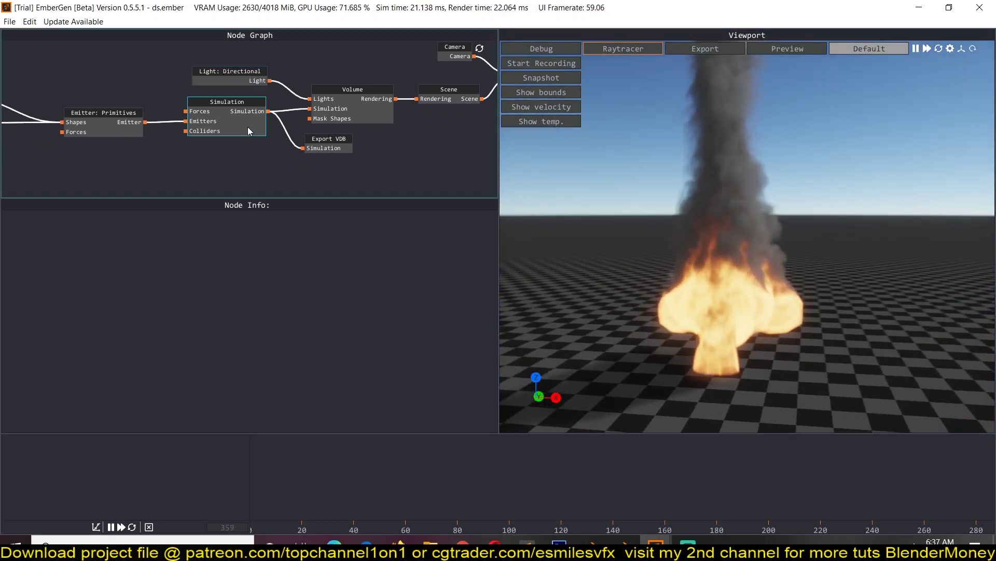
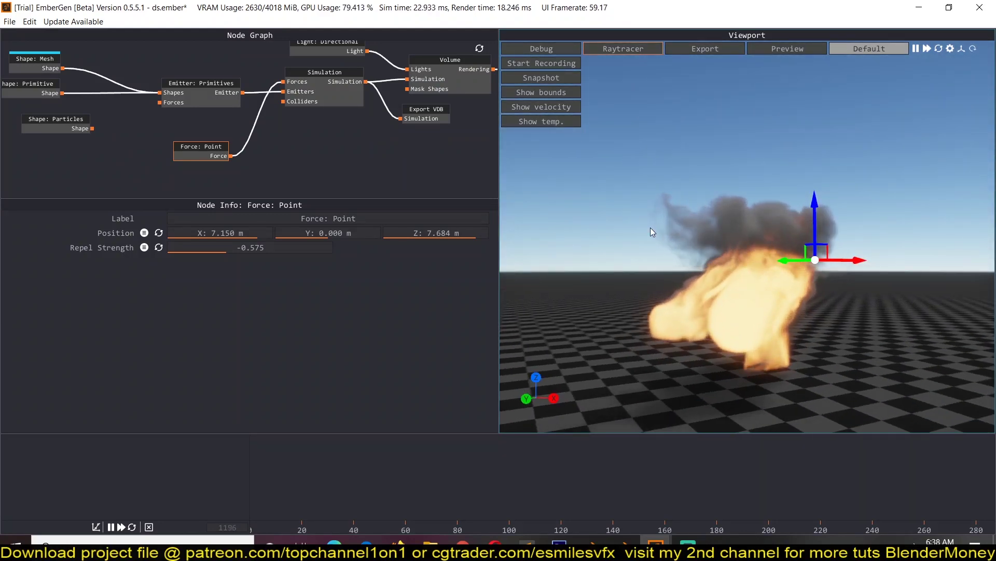
Show the simulation bounds and view the domain box around the fire from several angles.
click(688, 542)
click(687, 542)
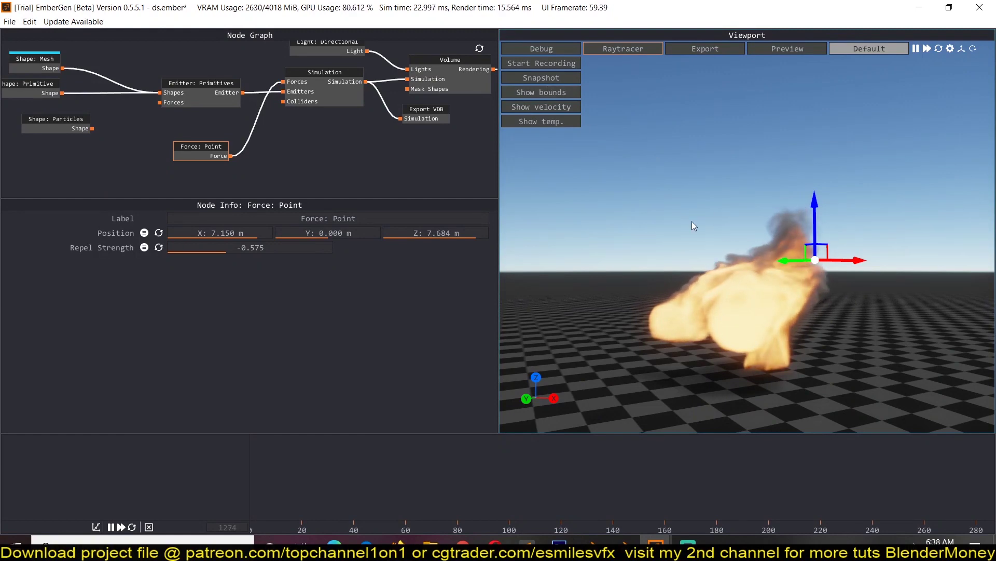
click(540, 92)
drag(702, 168, 721, 223)
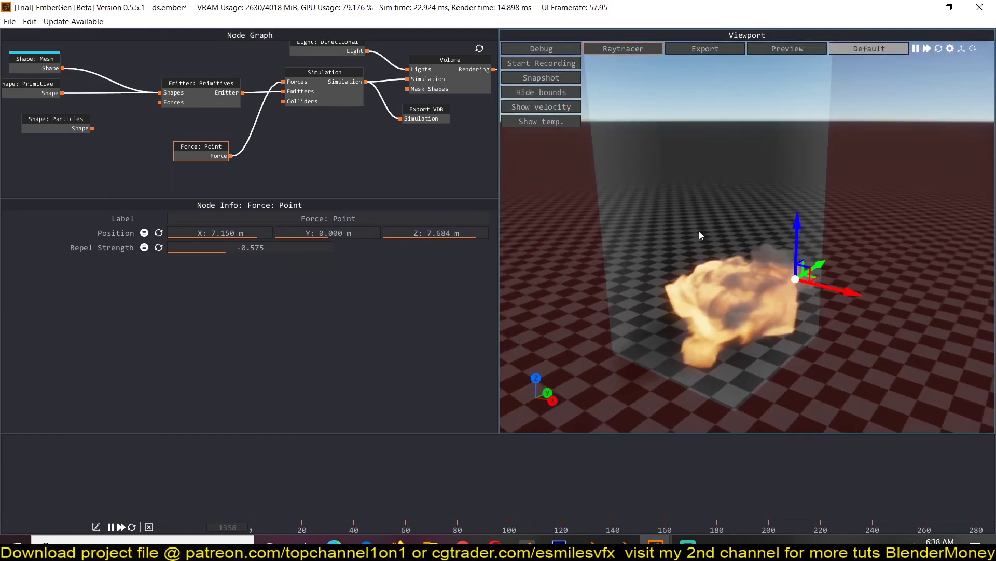
drag(710, 175, 671, 178)
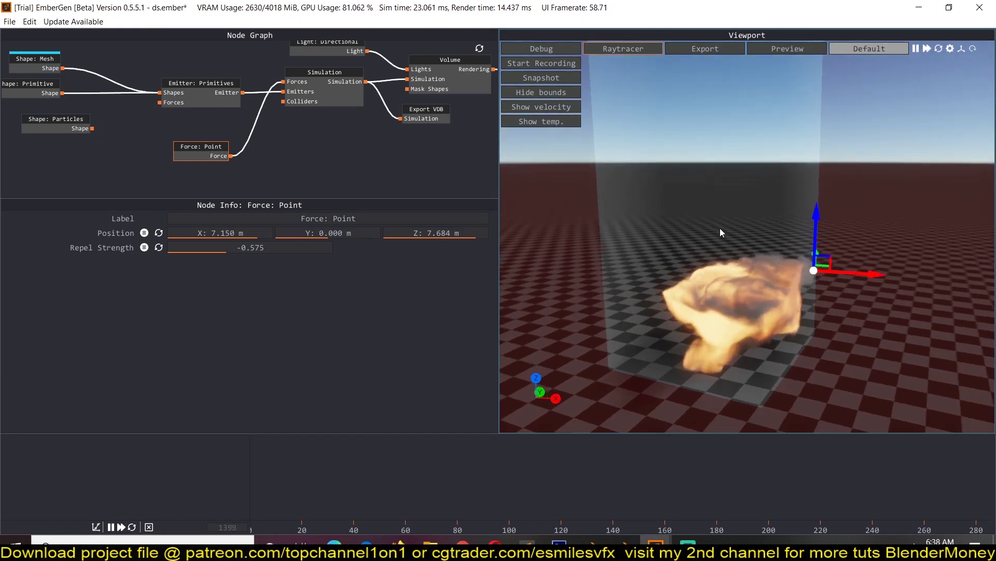
Move the point force along X to about -0.031 m, centring it in the simulation domain.
drag(718, 228, 779, 267)
drag(859, 269, 768, 286)
drag(873, 252, 760, 241)
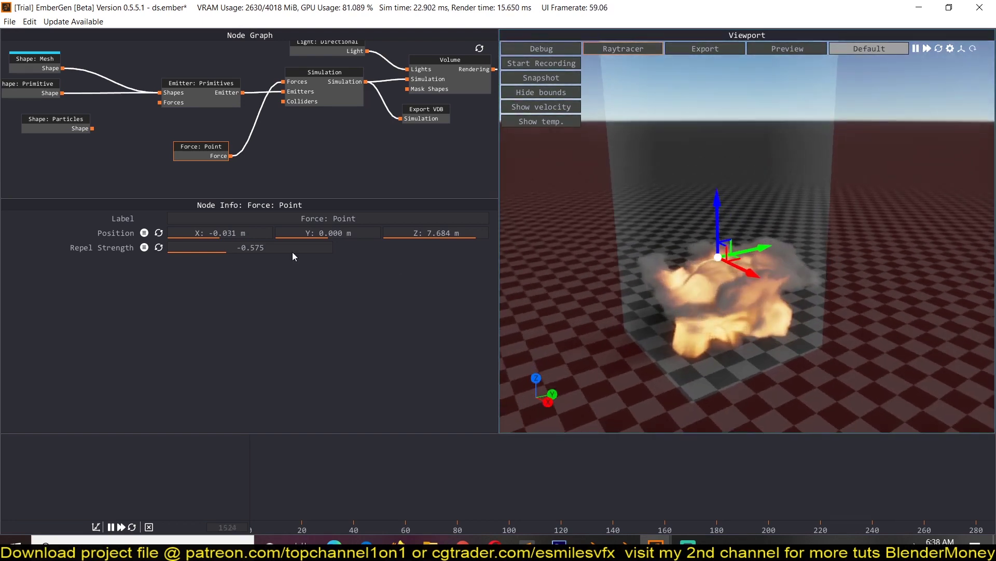
drag(810, 278, 851, 286)
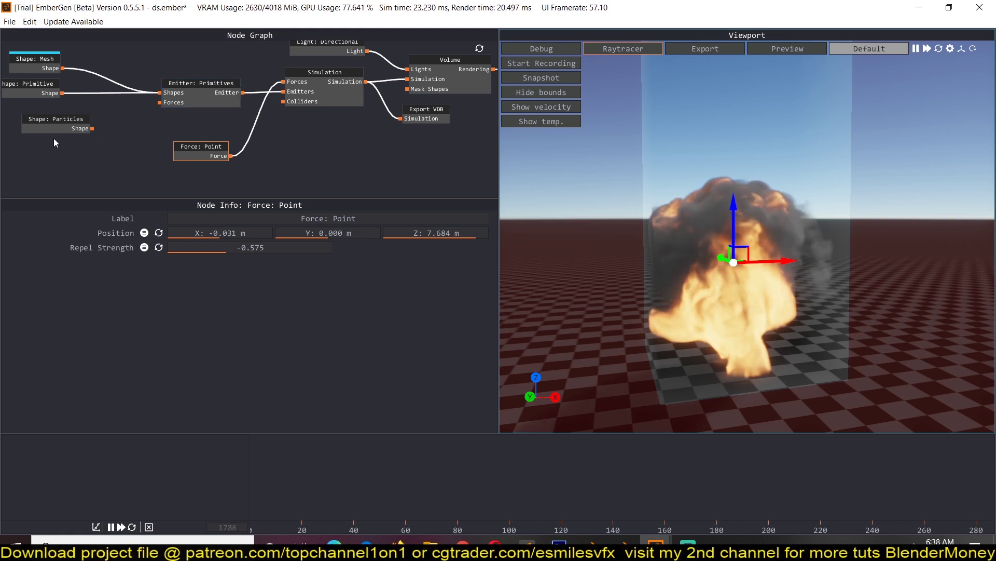
Reduce the Shape: Mesh node's scale to about 0.287 and view the fire from other sides.
click(34, 59)
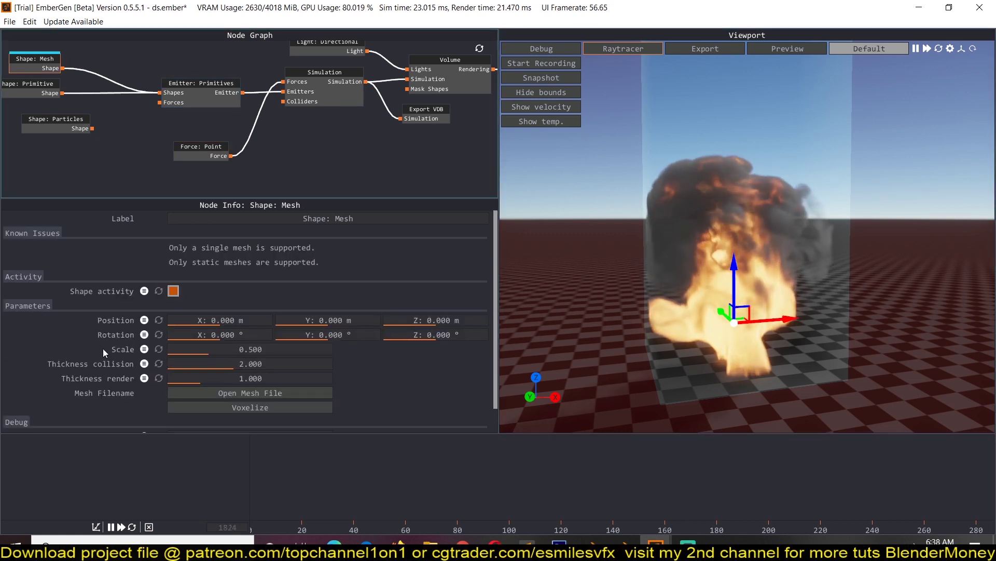
drag(276, 350, 259, 350)
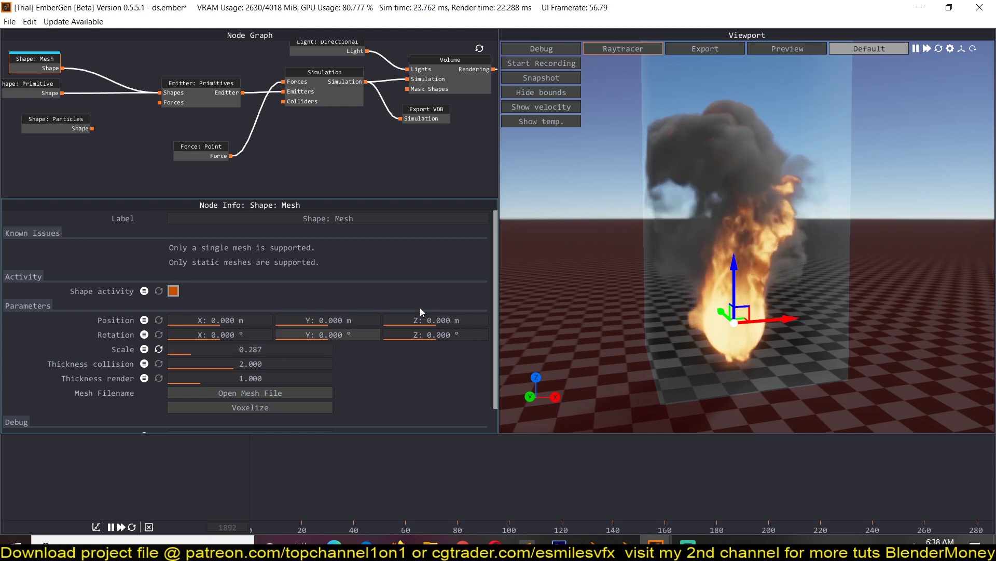
drag(579, 260, 645, 274)
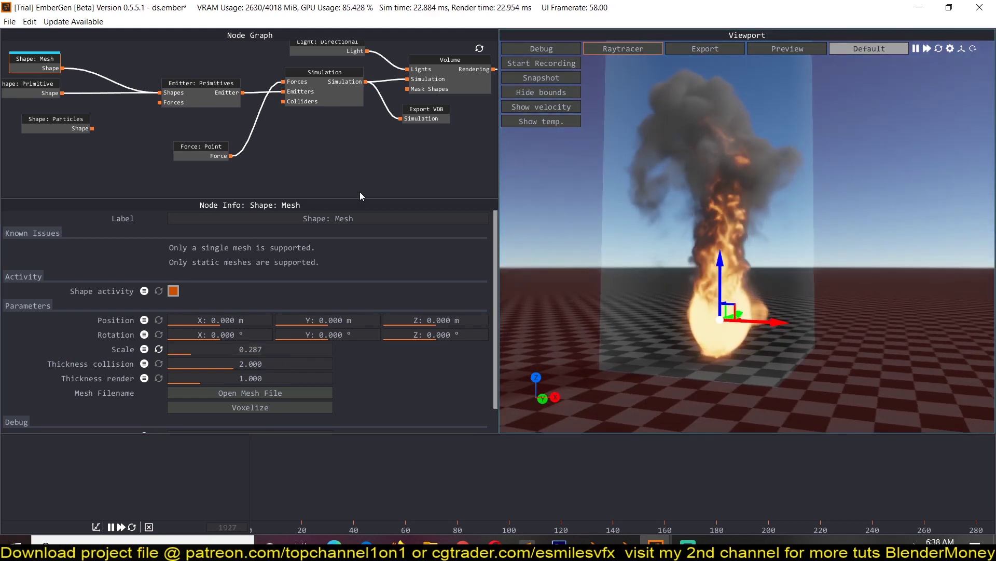
drag(854, 237, 794, 230)
middle_drag(423, 163, 390, 171)
drag(252, 90, 232, 176)
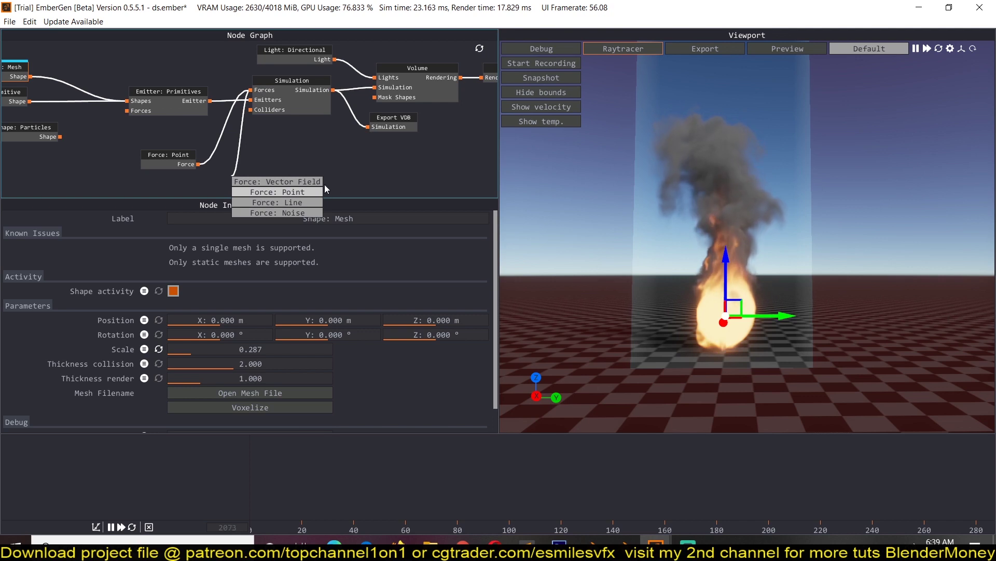
click(297, 167)
Connect the Force: Point node to the Emitter: Primitives node's Forces input and view the fire from other sides.
click(169, 156)
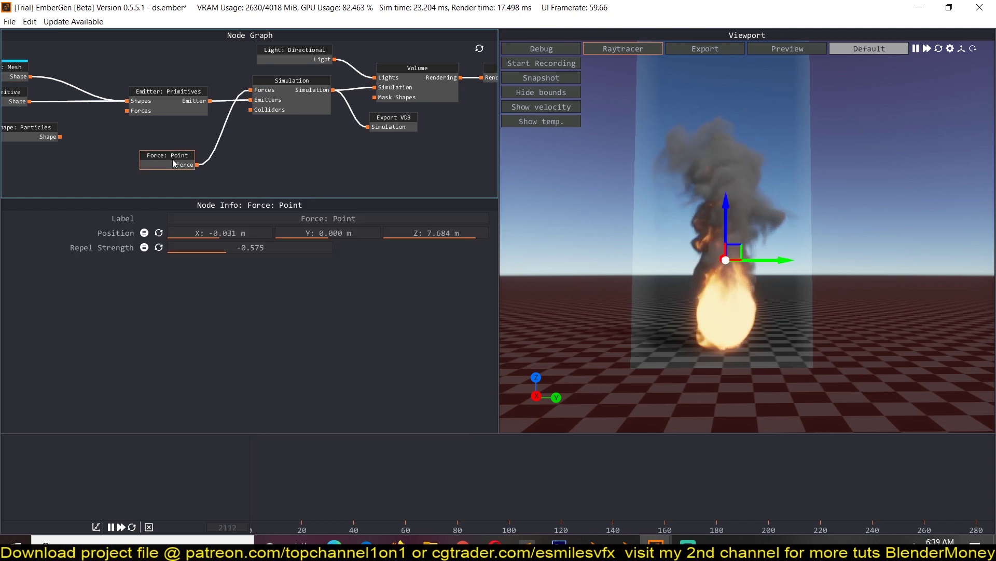
middle_drag(325, 161, 277, 170)
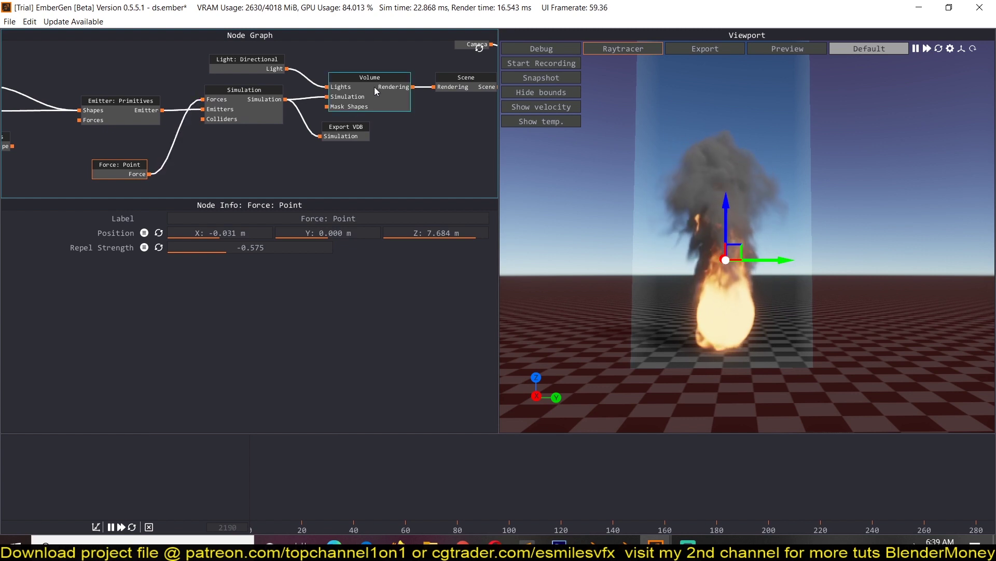
scroll(312, 145, up, 2)
middle_drag(207, 135, 349, 131)
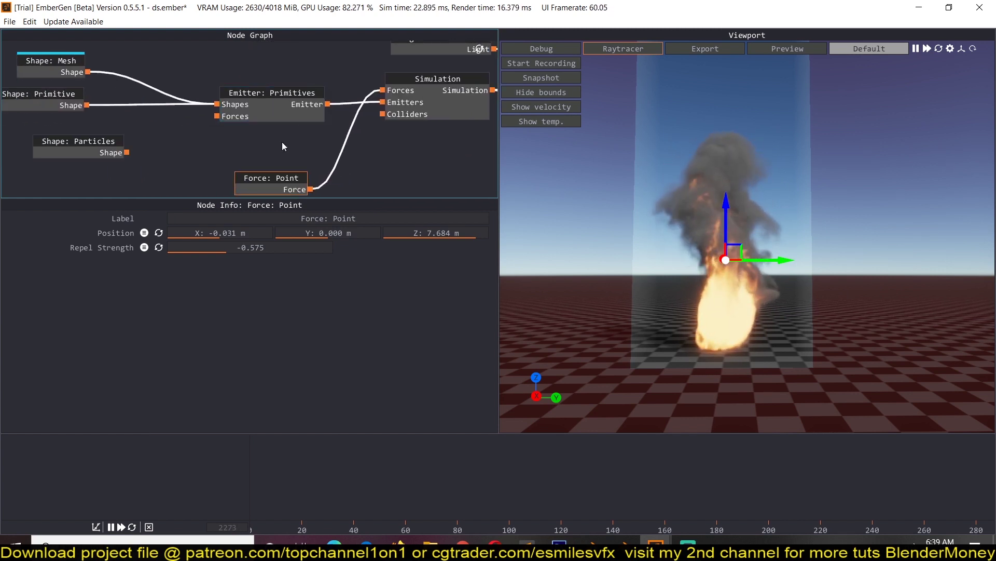
middle_drag(310, 150, 331, 137)
drag(295, 165, 240, 103)
drag(871, 222, 800, 254)
drag(885, 186, 776, 246)
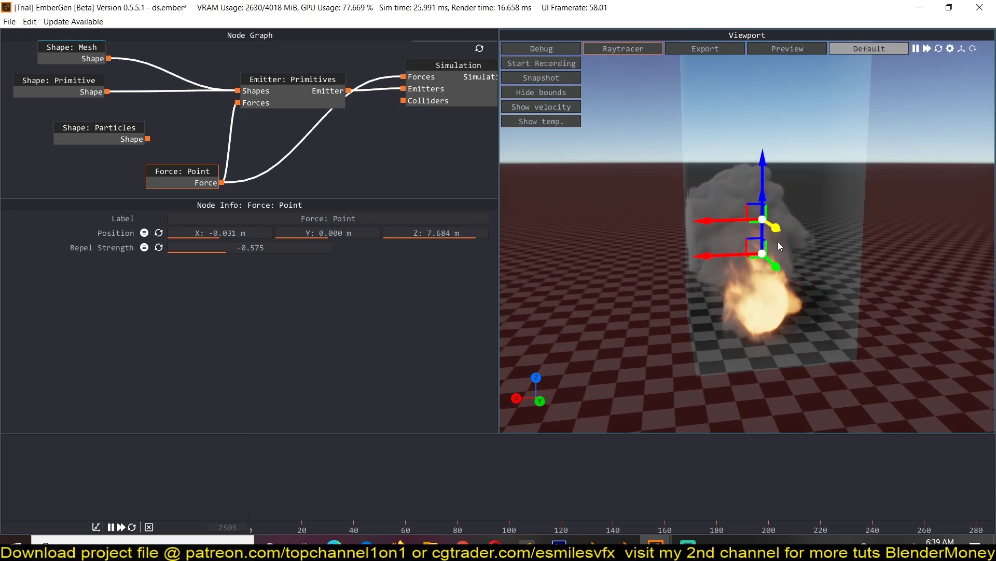
drag(837, 244, 898, 246)
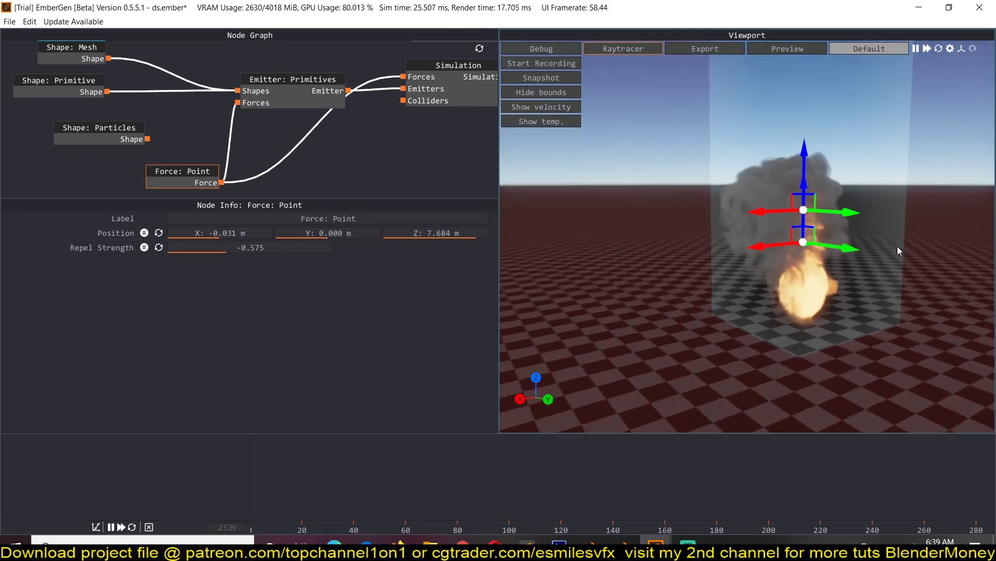
Review the Simulation node's sim size, simulation mode, time control and combustion settings.
middle_drag(409, 158, 260, 157)
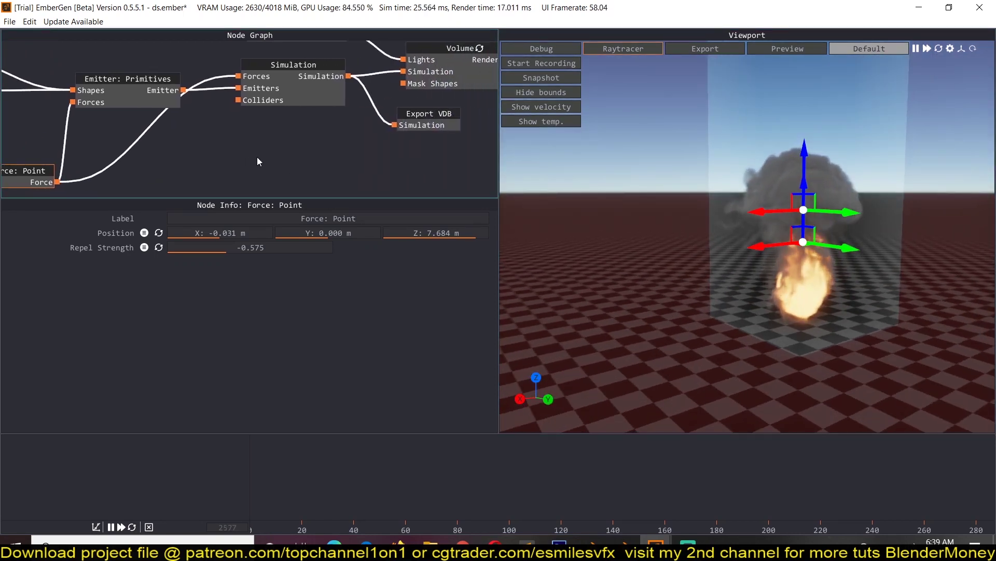
click(291, 90)
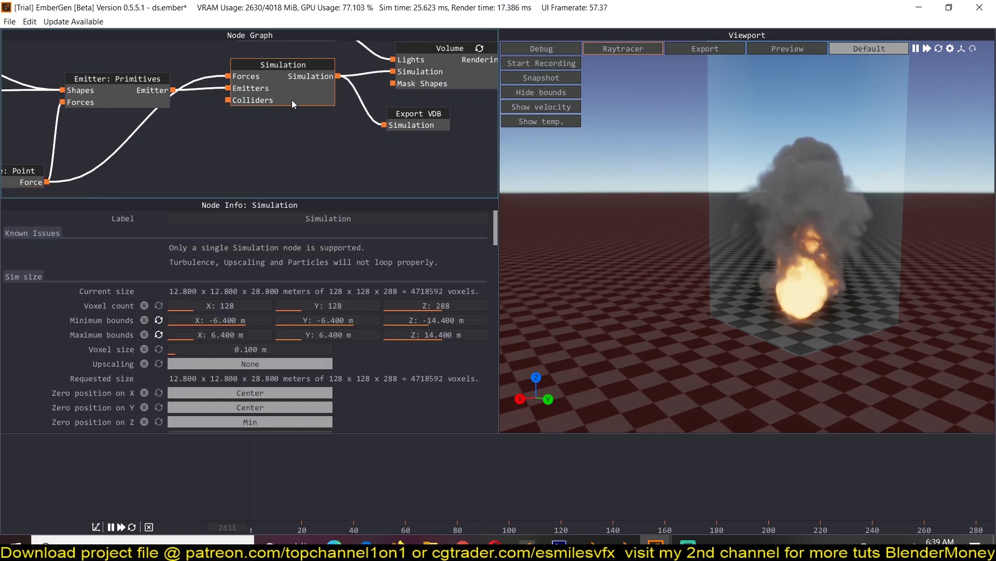
scroll(70, 357, down, 5)
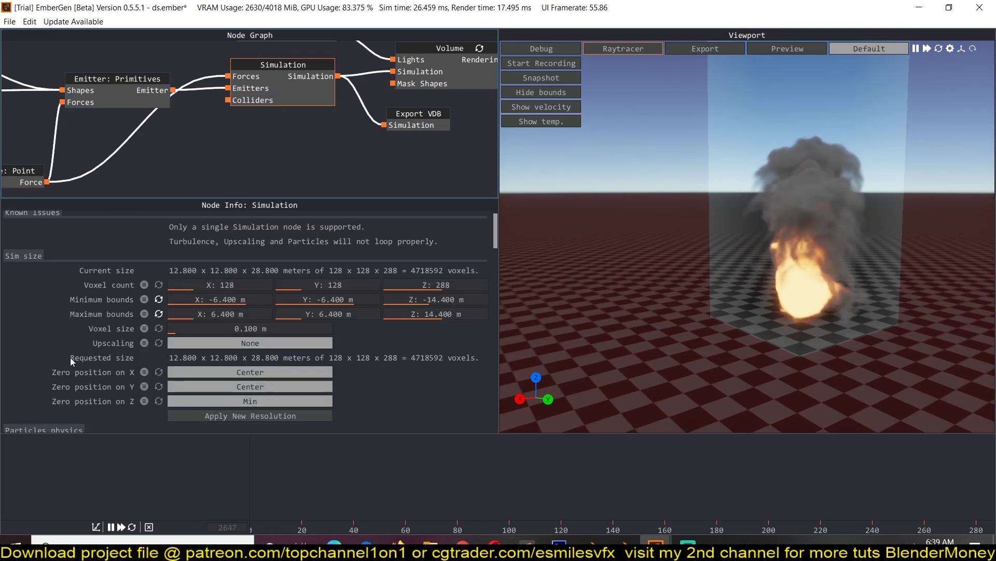
scroll(129, 332, down, 10)
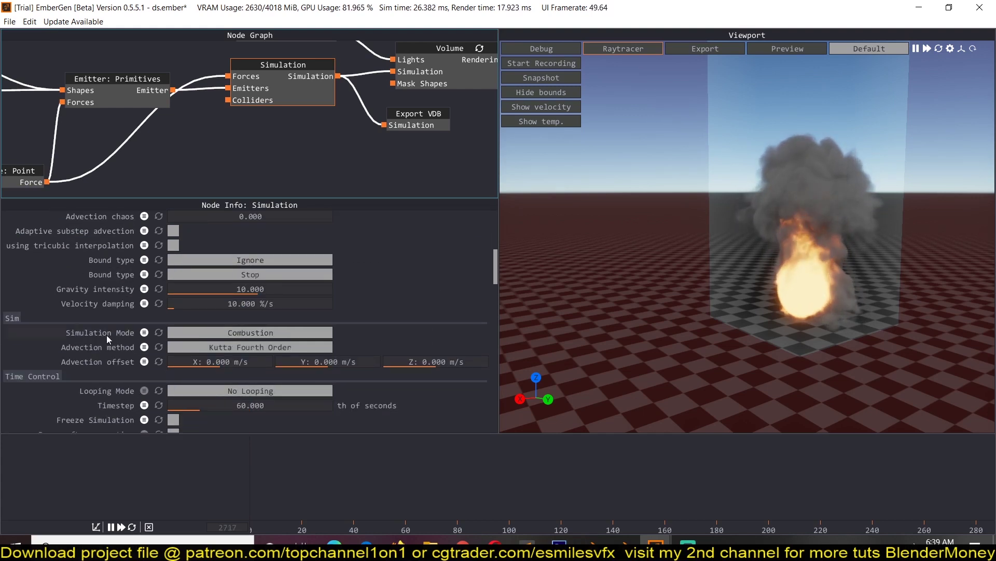
scroll(97, 355, down, 3)
scroll(98, 353, down, 5)
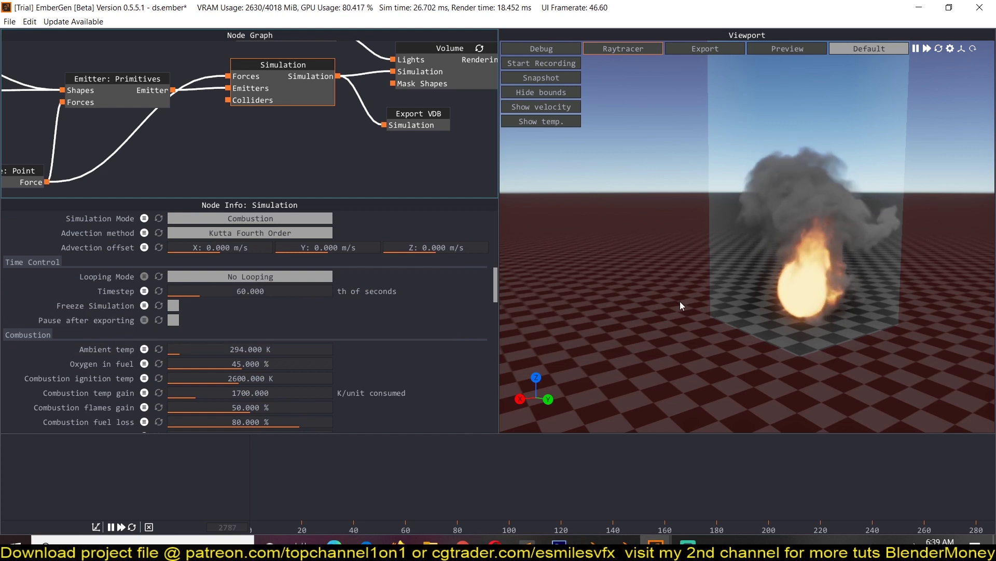
Set the Export VDB node's filename to w inside a new folder named 4 on the D: drive.
middle_drag(423, 156, 362, 163)
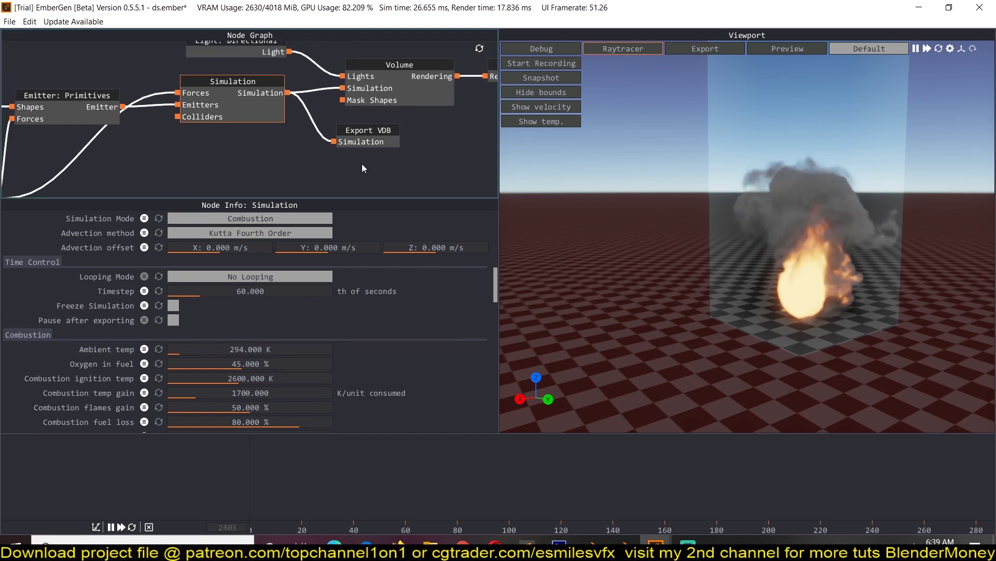
click(382, 139)
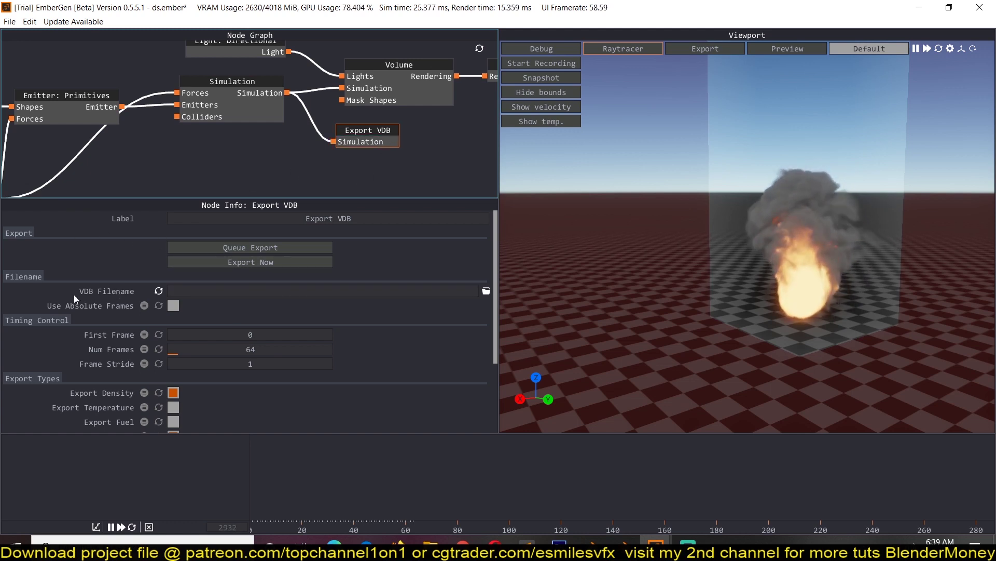
click(486, 290)
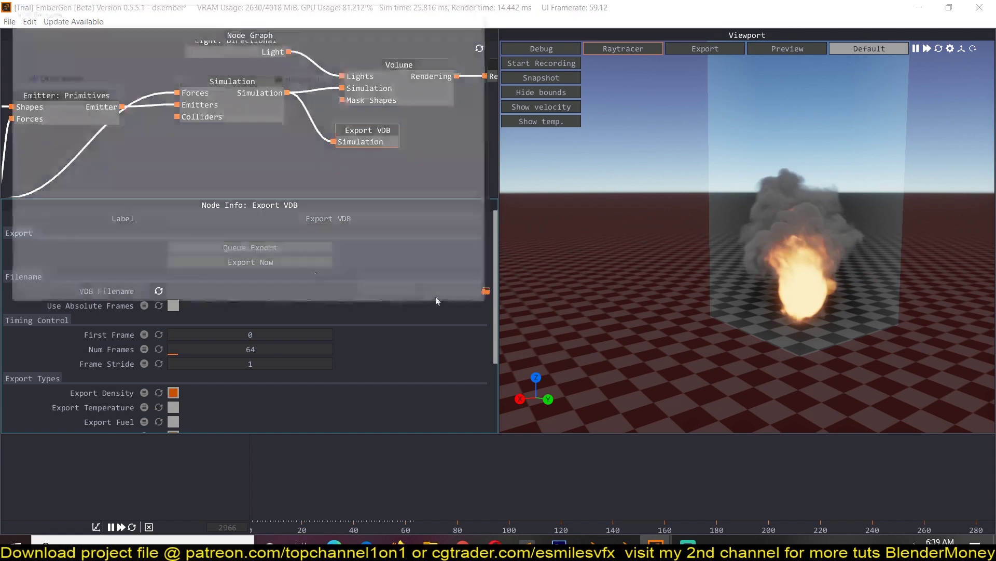
scroll(64, 192, down, 3)
click(68, 180)
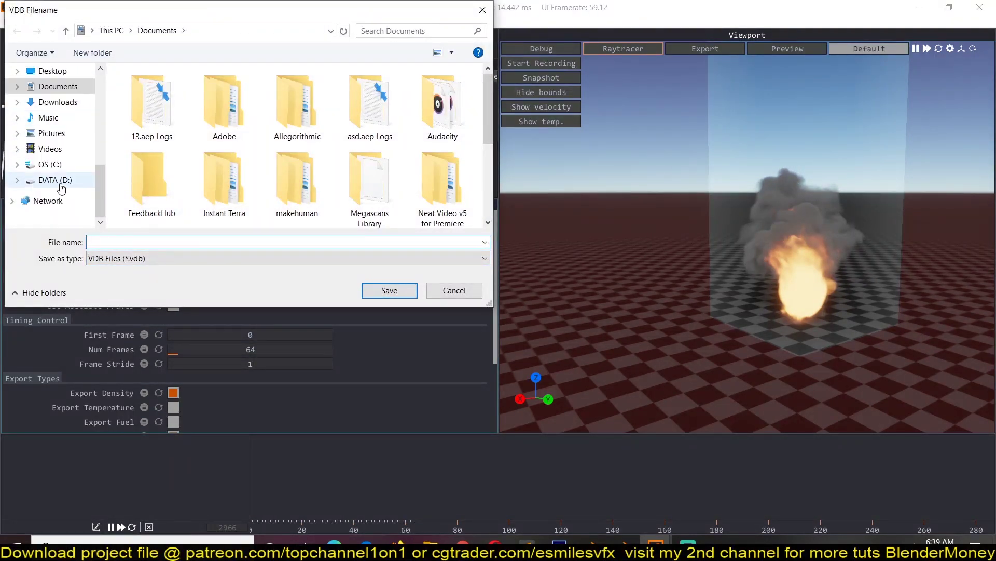
click(91, 53)
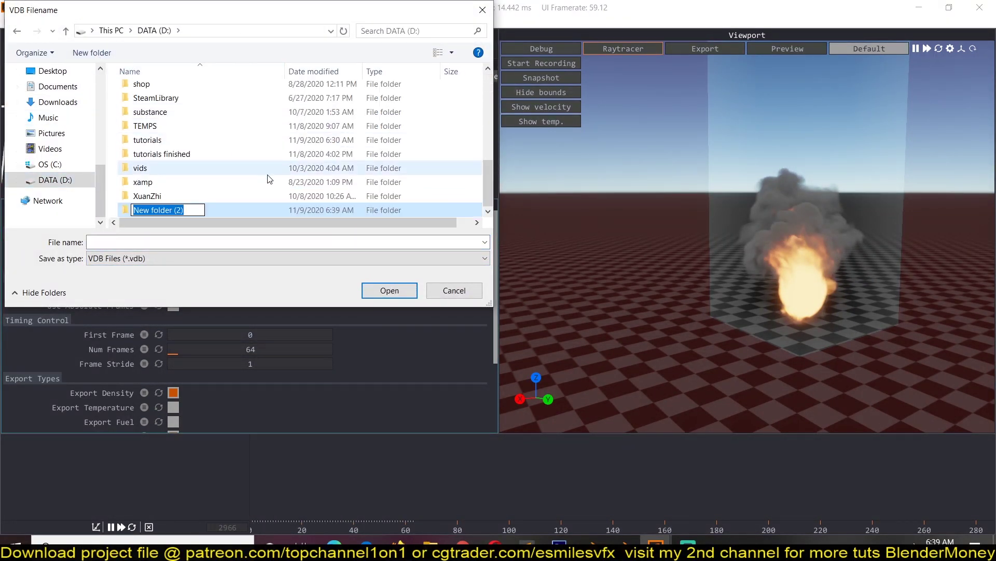
text(4)
click(223, 209)
double_click(222, 209)
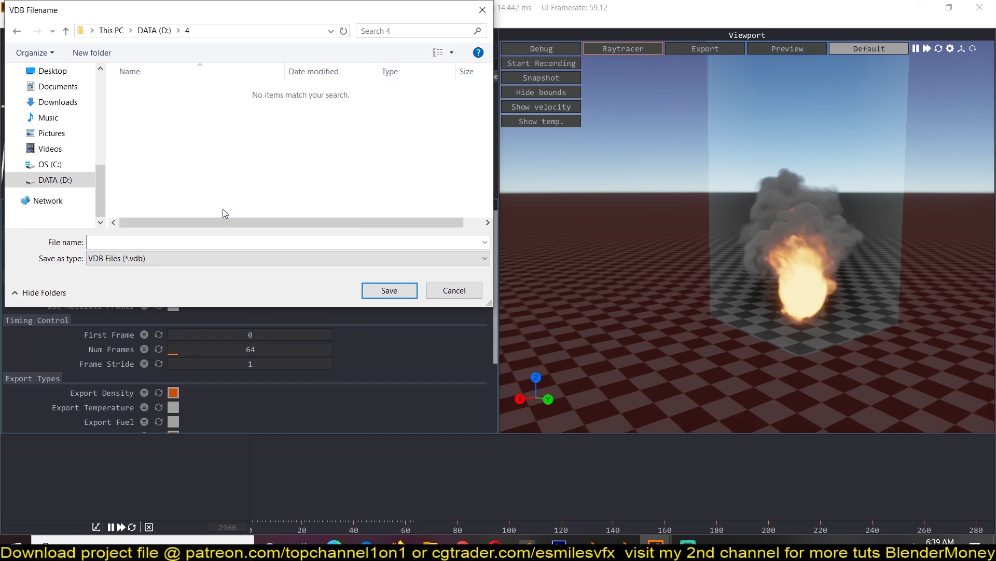
click(350, 244)
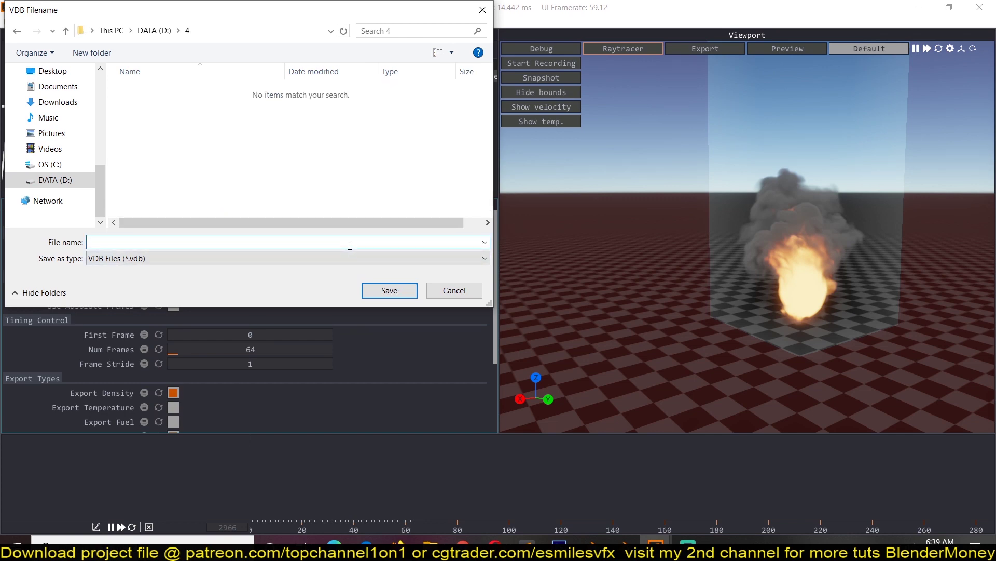
click(381, 293)
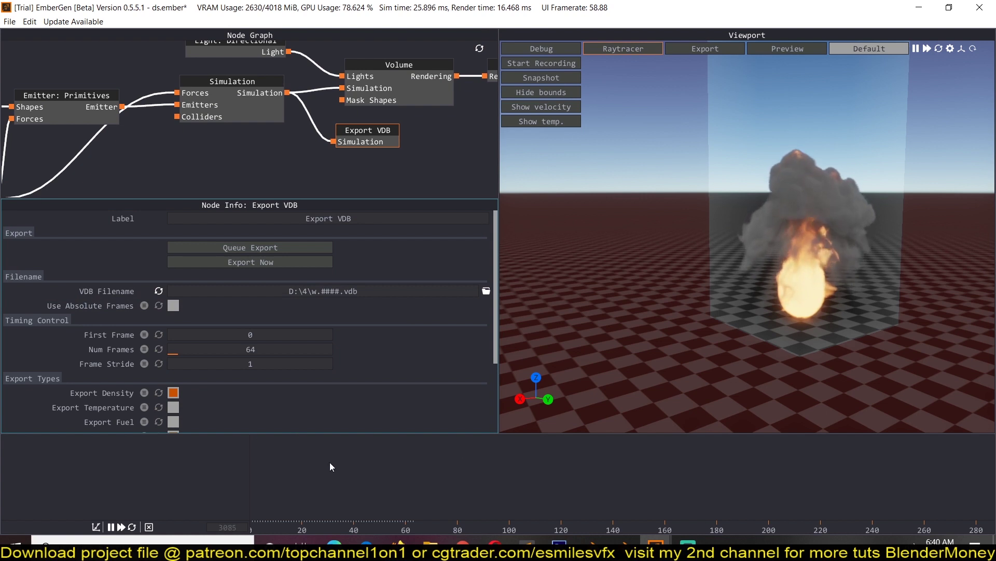
Pause the simulation and set the Export VDB node's number of frames to 250.
click(916, 50)
double_click(230, 348)
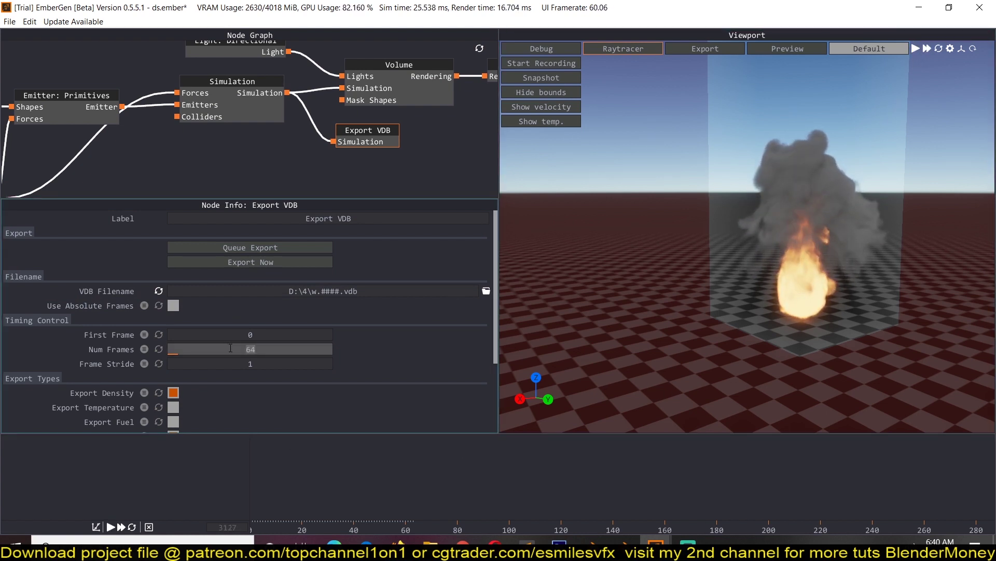
drag(252, 348, 241, 349)
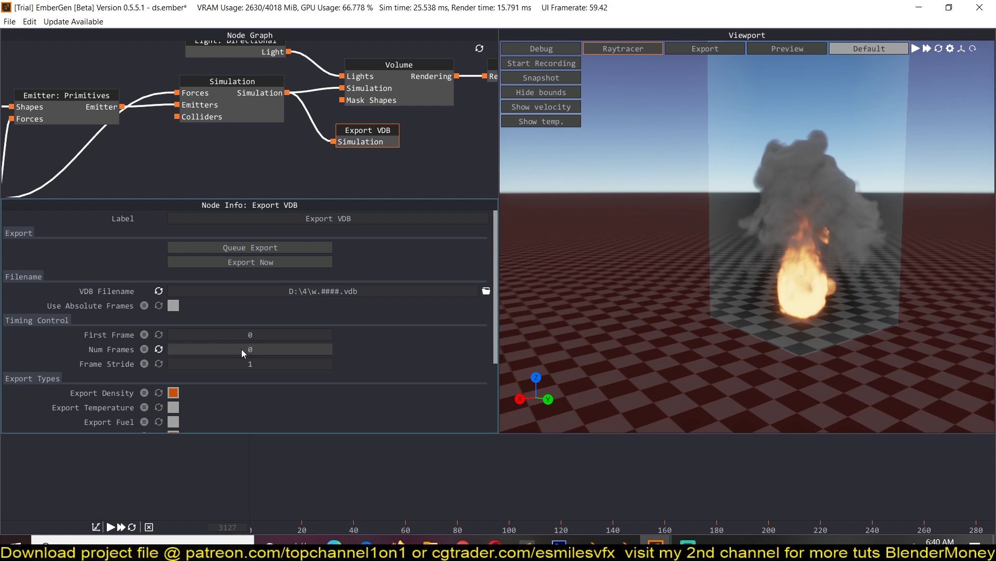
double_click(244, 348)
text(250)
key(Return)
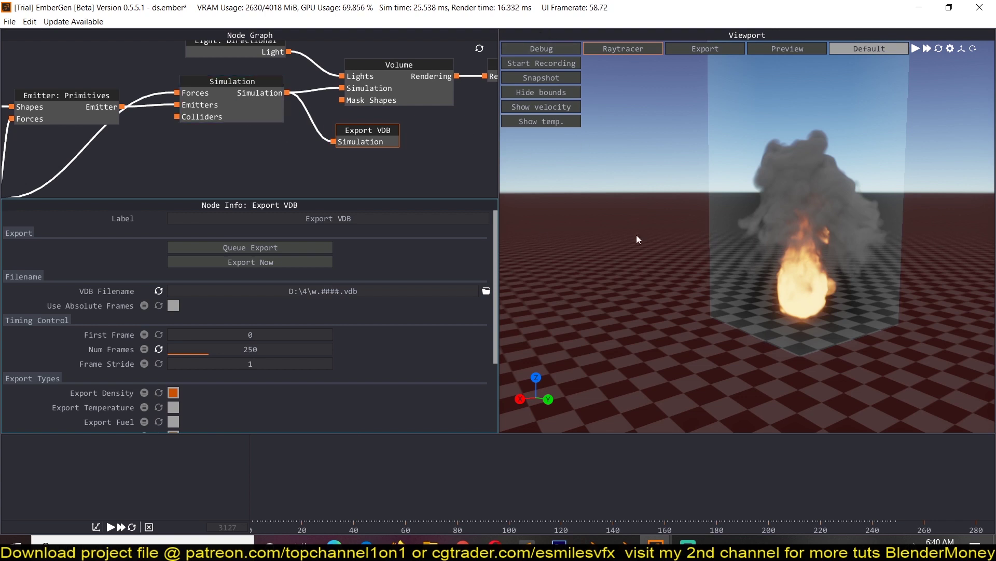
Try the VDB export, look through the export types, and pause the simulation again.
click(254, 264)
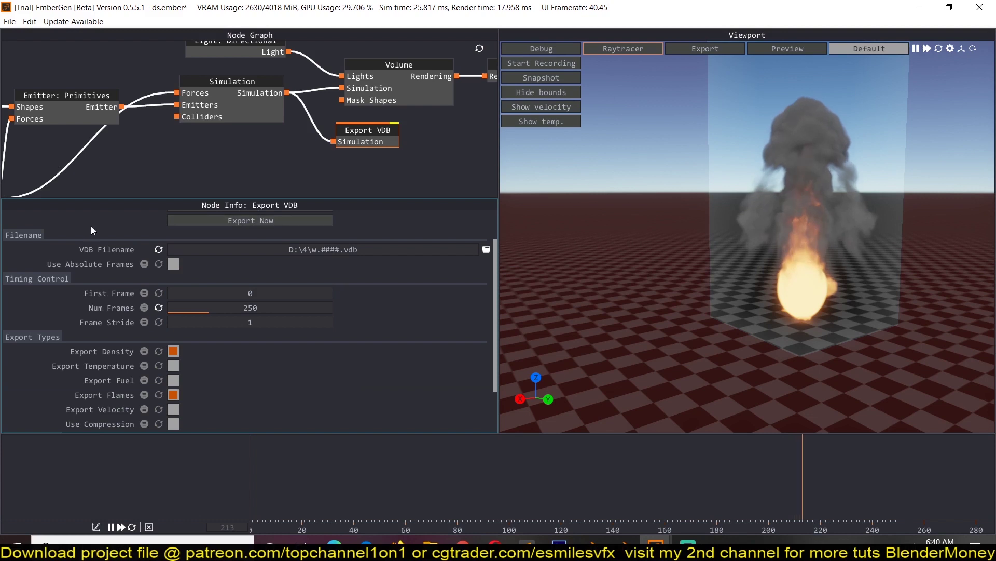
scroll(205, 317, down, 1)
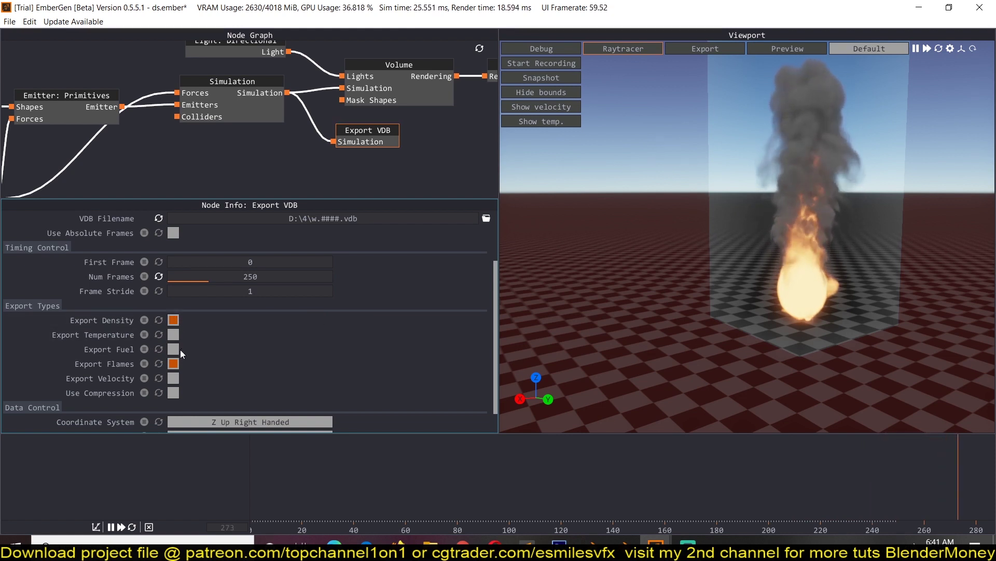
click(917, 48)
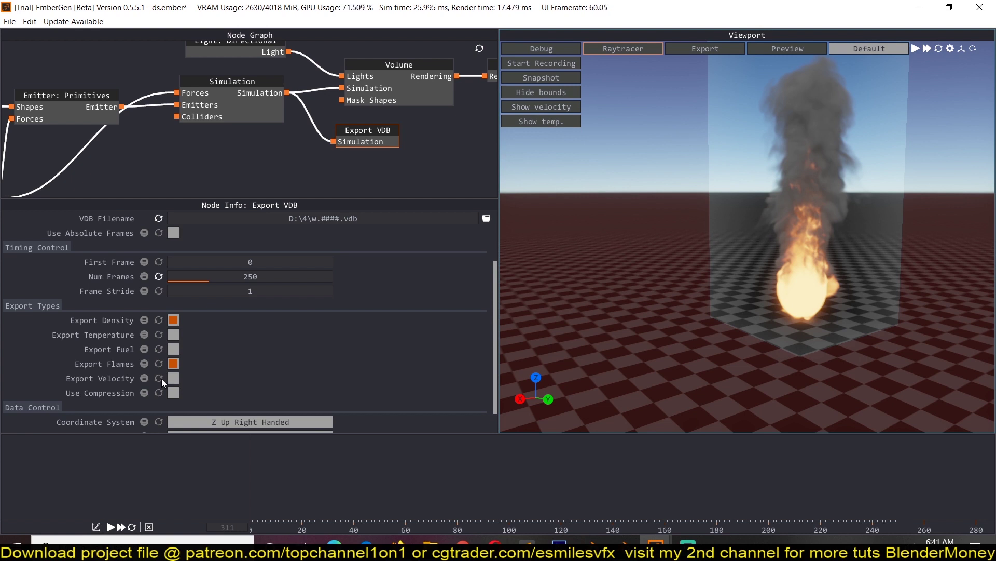
Enable exporting temperature, fuel and velocity in the Export VDB node and run the export immediately.
click(174, 335)
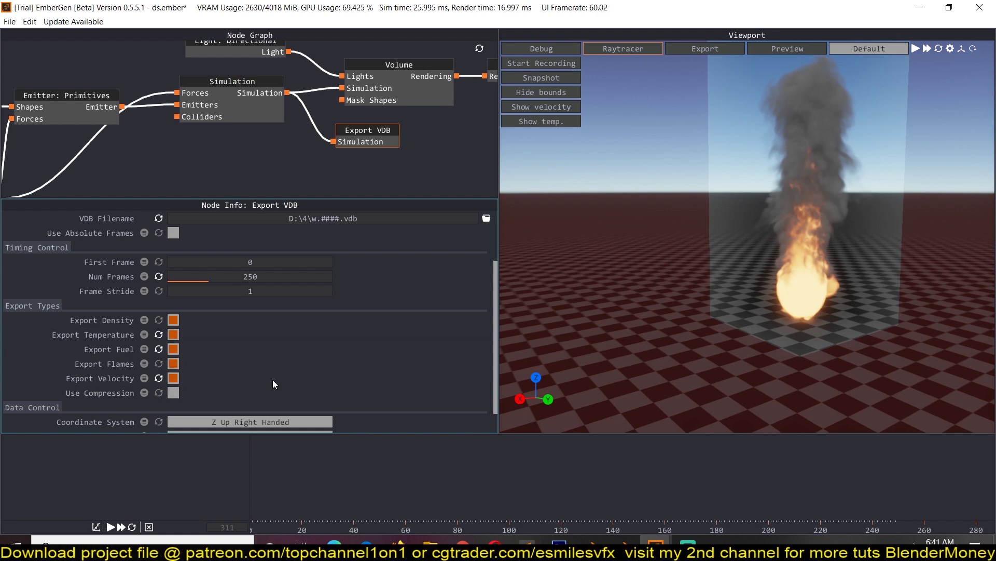
scroll(273, 370, down, 1)
scroll(273, 370, up, 2)
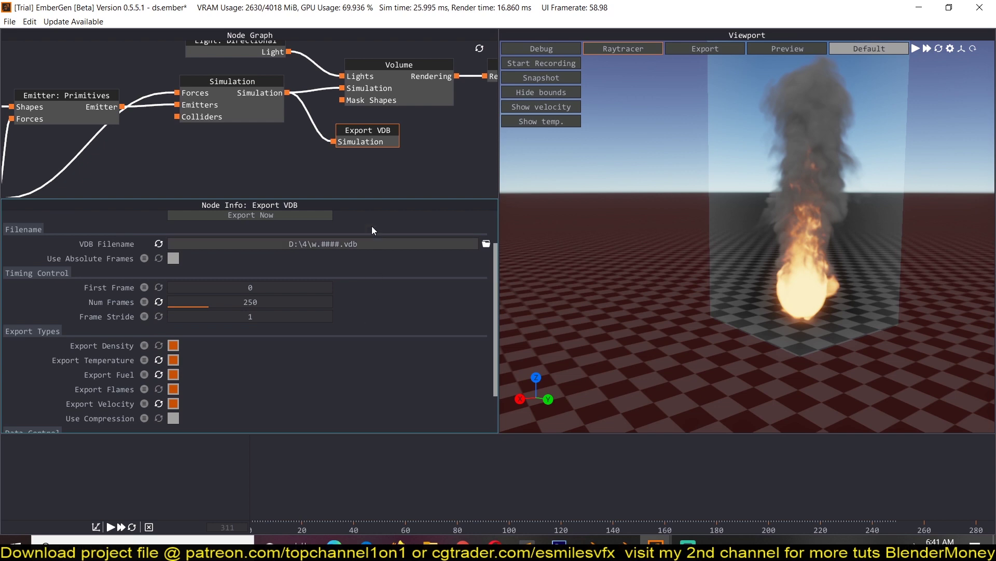
scroll(291, 233, up, 1)
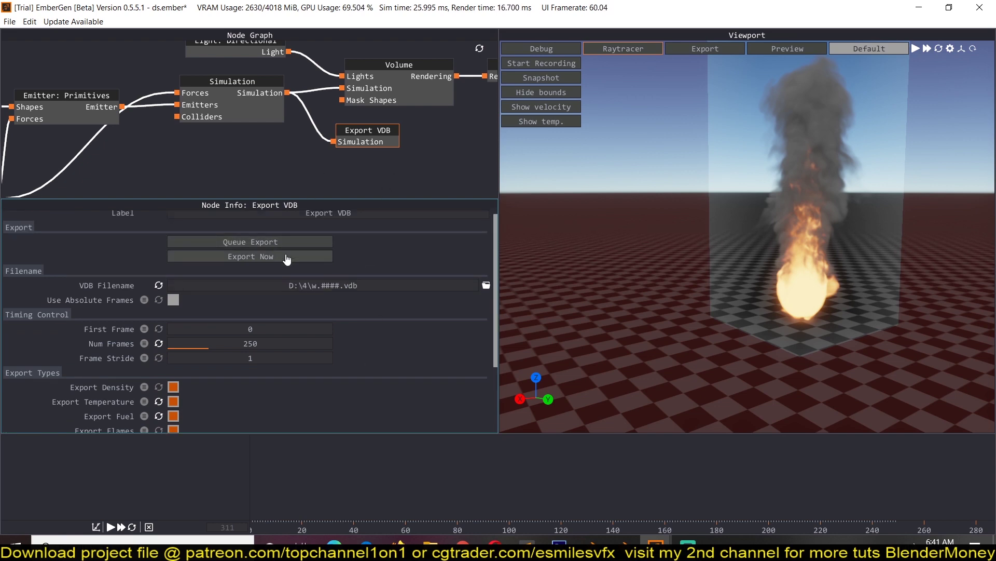
click(287, 257)
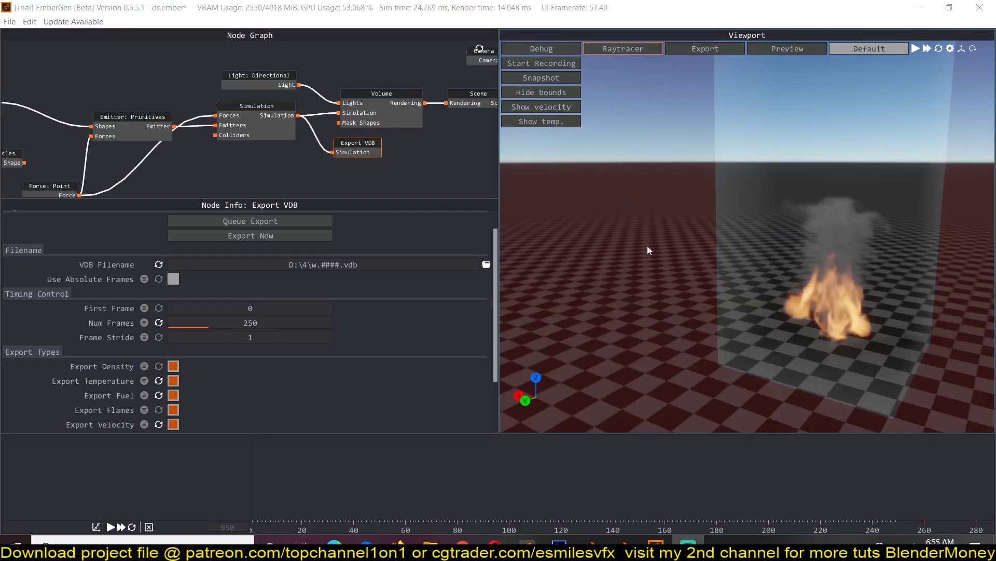
Switch to Blender and import all the VDB files from the folder D:\4 as an OpenVDB volume sequence.
click(989, 8)
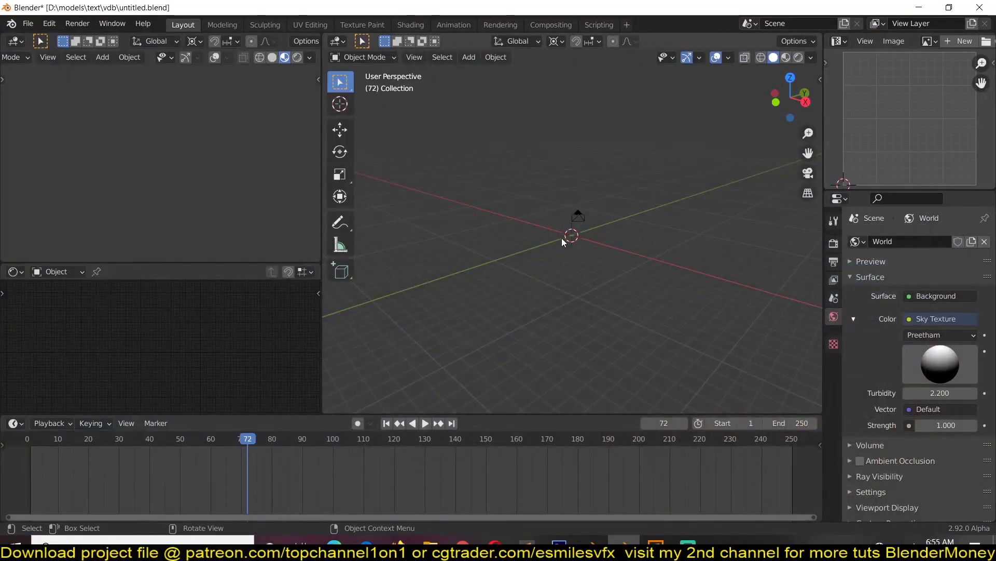
key(shift+a)
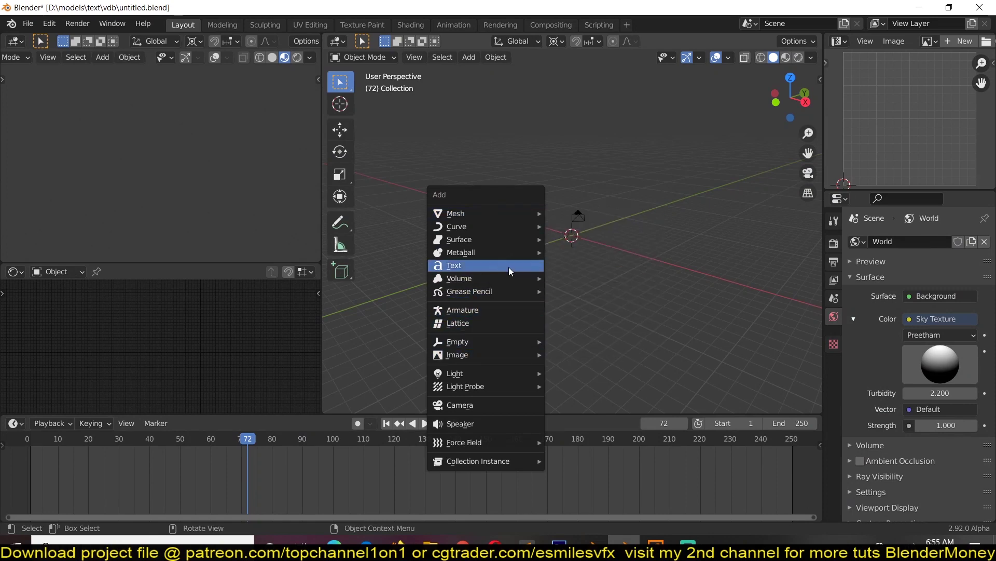
mouse_move(511, 277)
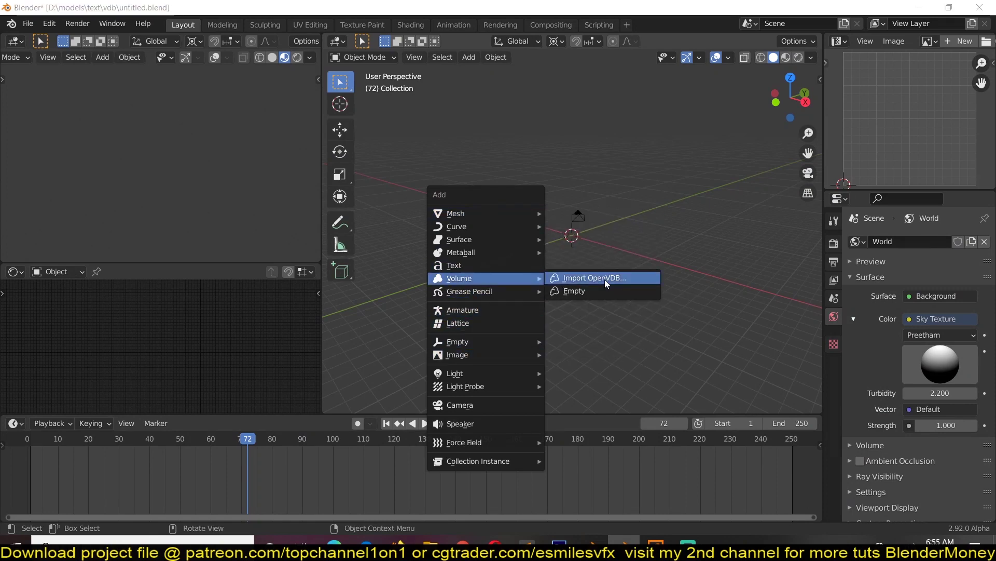
click(605, 279)
click(226, 454)
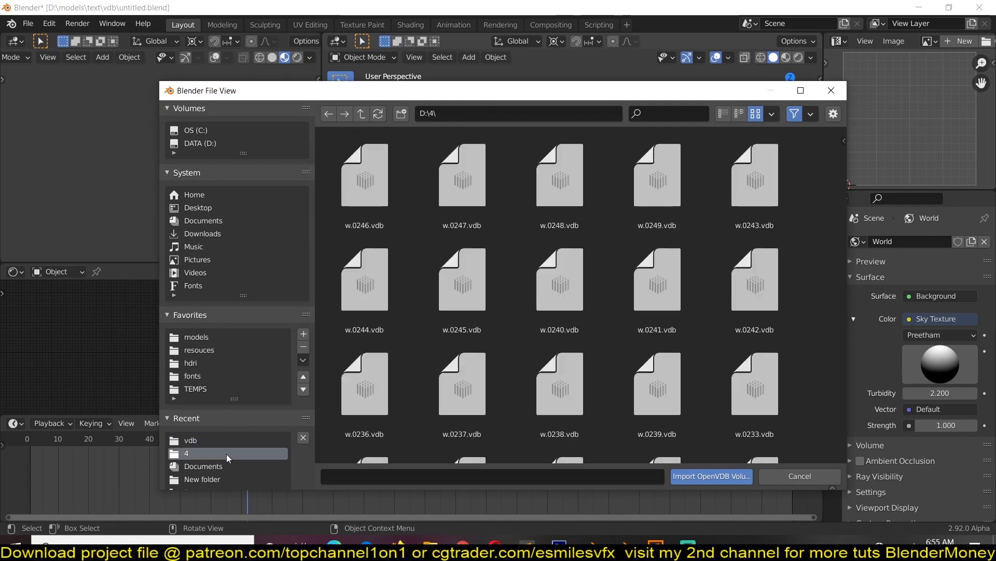
key(a)
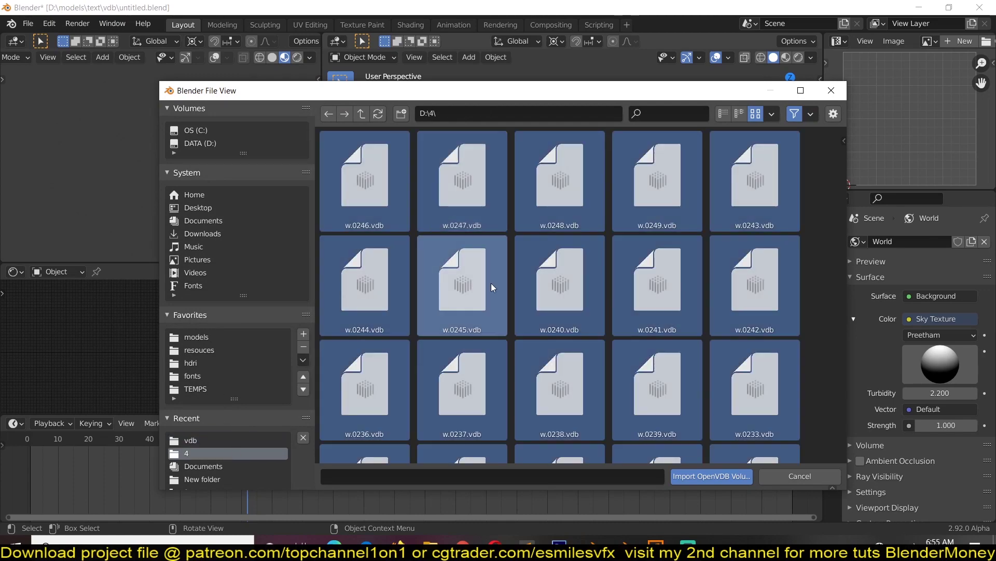
click(693, 475)
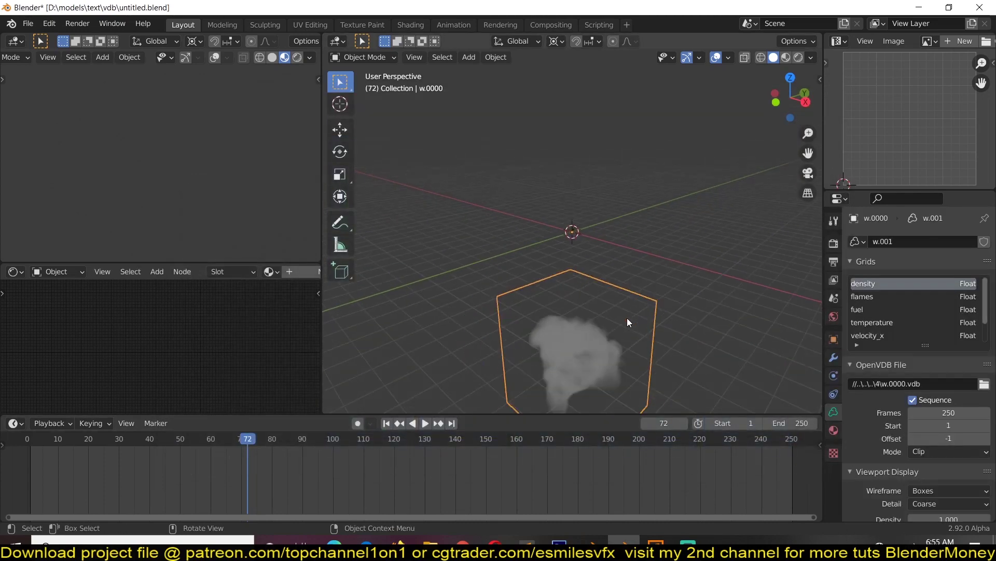
Play the imported smoke sequence briefly and view it from the front.
key(space)
key(KP_1)
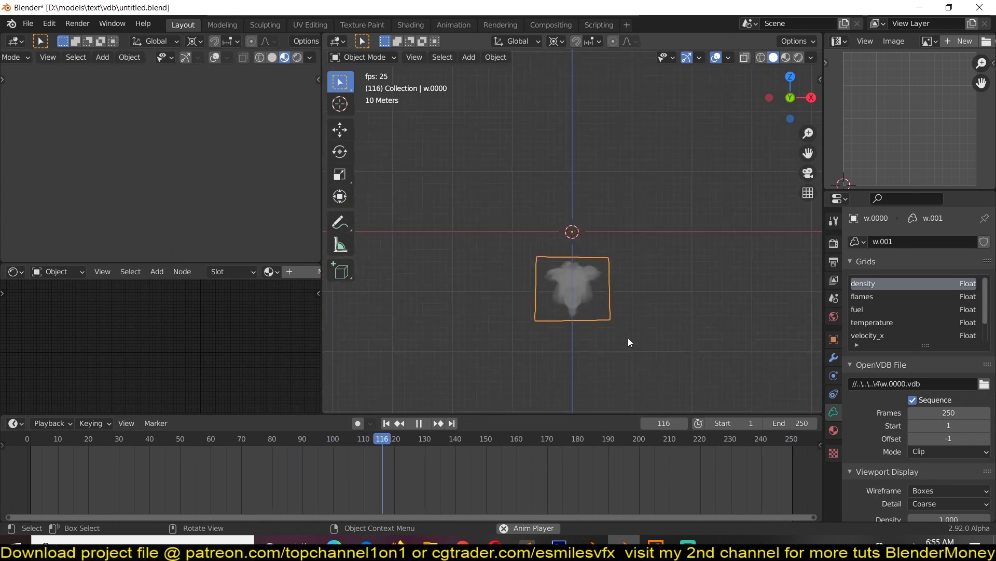
key(space)
Add a monkey mesh at the world origin as a size reference for the smoke volume.
key(shift+a)
mouse_move(575, 238)
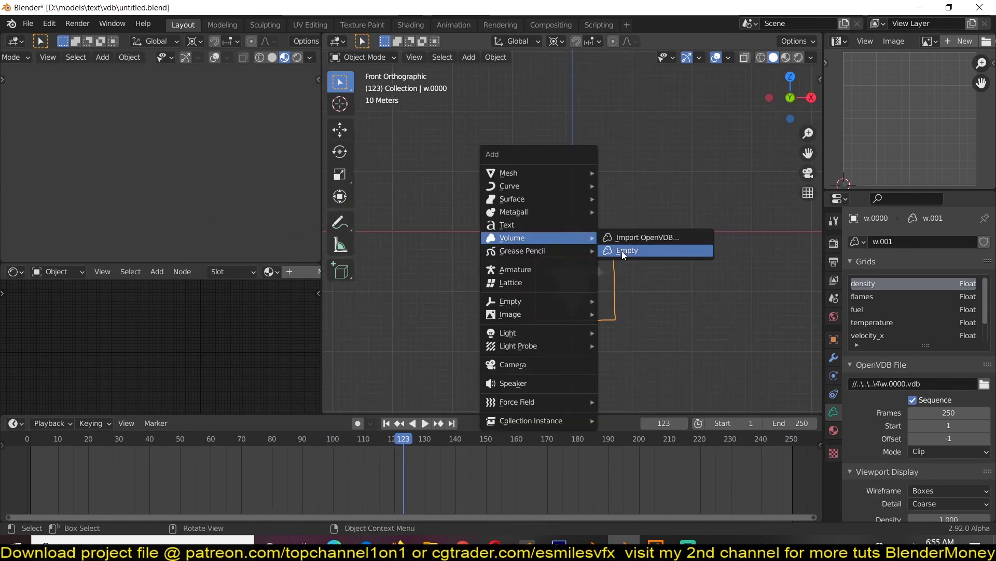
mouse_move(575, 174)
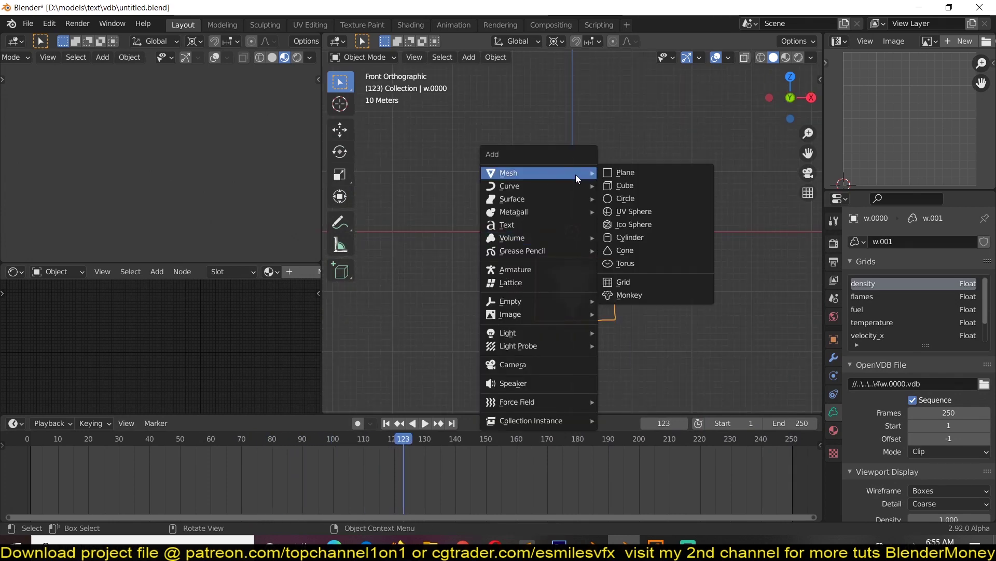
click(623, 294)
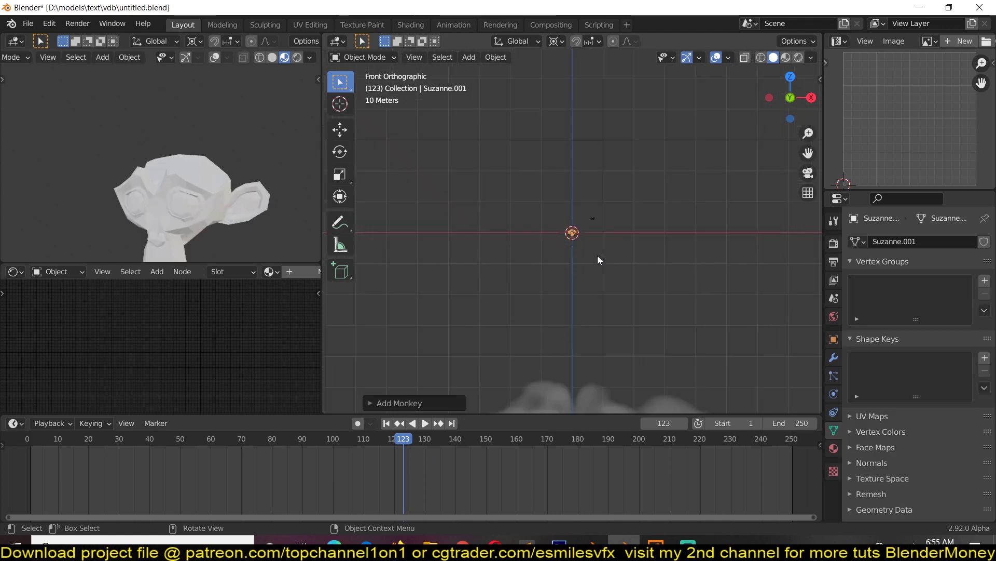
Scale the smoke volume down towards the monkey's size and stop the animation at frame 18.
click(616, 336)
key(s)
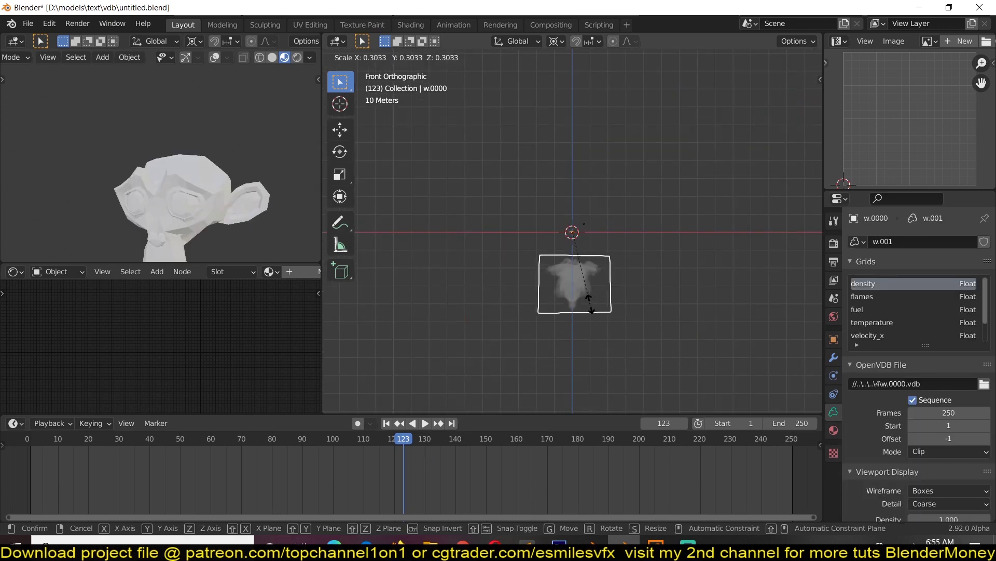
click(588, 255)
key(KP_Decimal)
key(s)
click(611, 225)
right_click(59, 476)
key(space)
key(space)
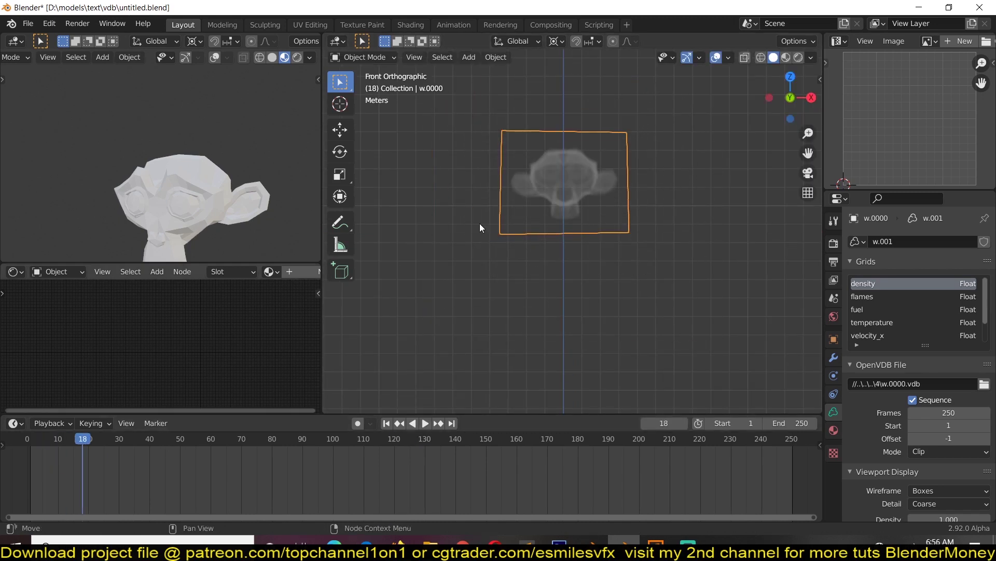
Move the smoke volume onto the monkey at the origin and scale it down to nearly match the mesh.
scroll(519, 213, down, 3)
shift+middle_drag(557, 191, 544, 269)
scroll(544, 269, up, 4)
key(g)
click(533, 62)
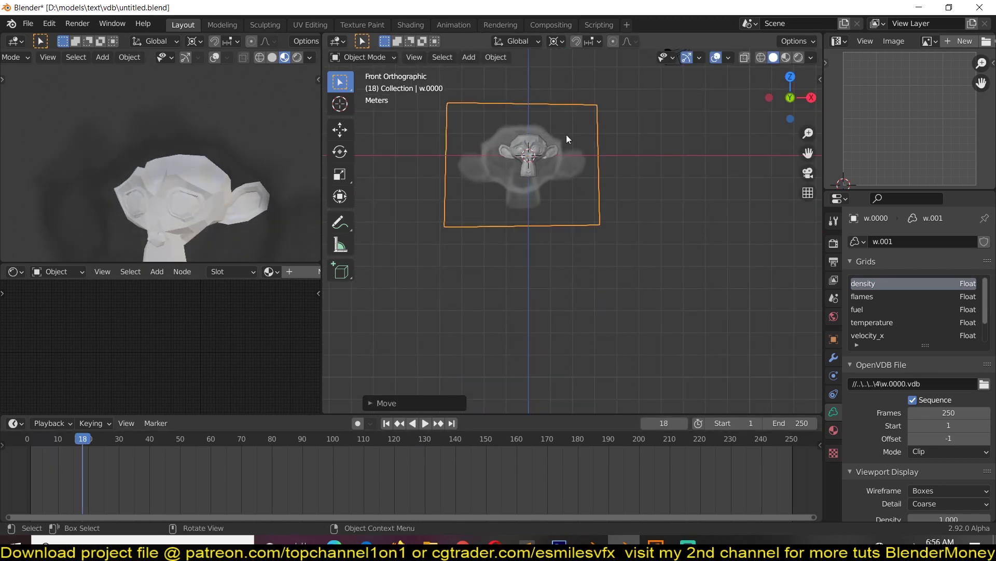
key(s)
click(565, 166)
key(KP_Decimal)
key(KP_1)
scroll(596, 221, up, 5)
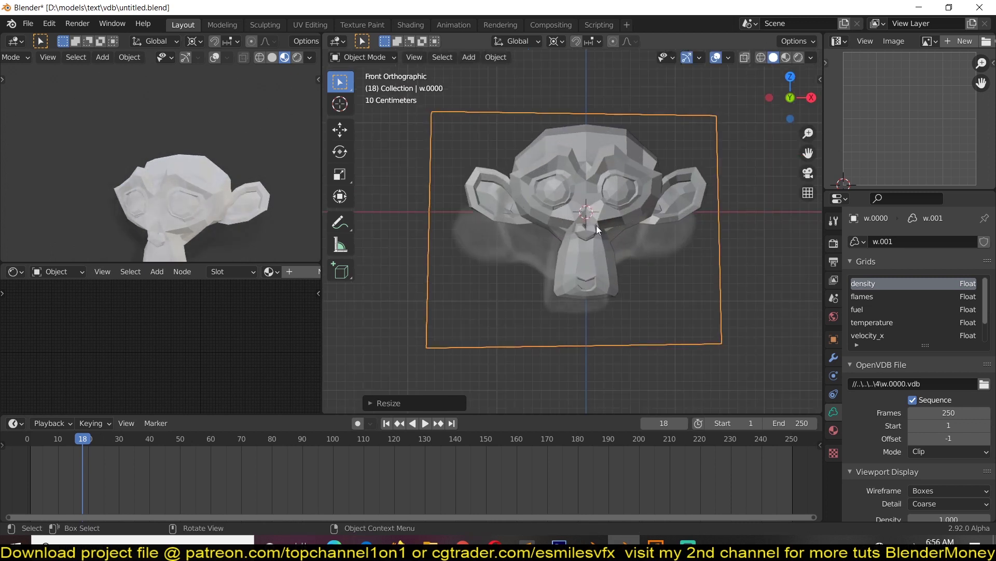
Fine-tune the smoke volume's position and scale in the front and right views so it overlaps the monkey.
key(g)
click(620, 183)
key(s)
click(686, 197)
key(KP_3)
key(KP_3)
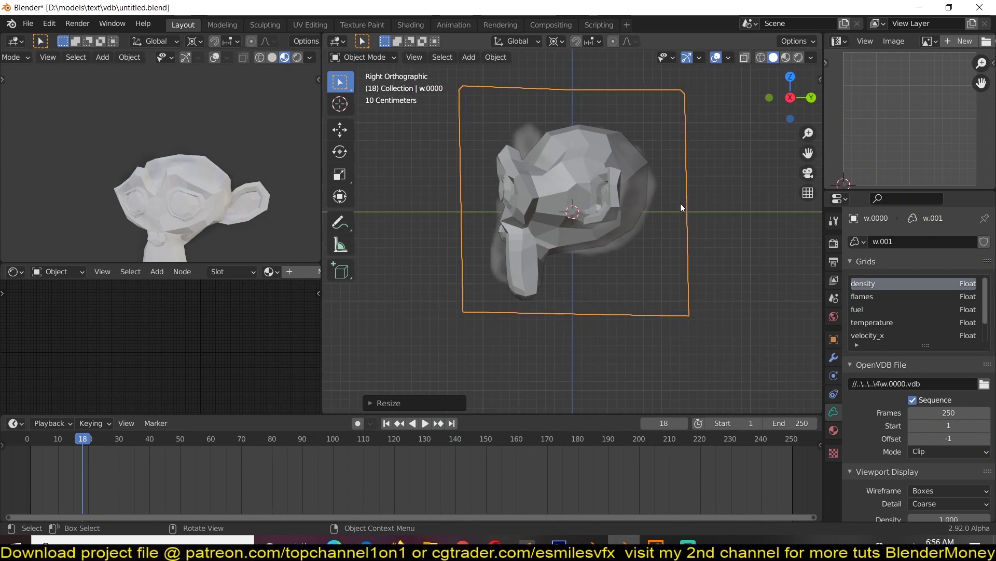
key(g)
click(682, 188)
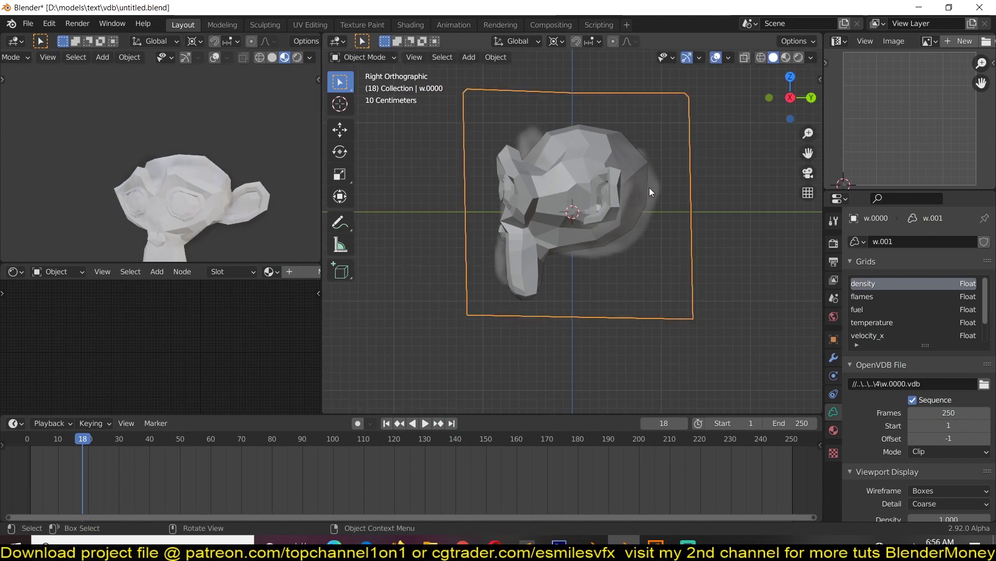
Delete the monkey mesh and play the smoke animation on its own up to frame 74.
click(631, 163)
key(x)
click(631, 163)
middle_drag(540, 248, 609, 267)
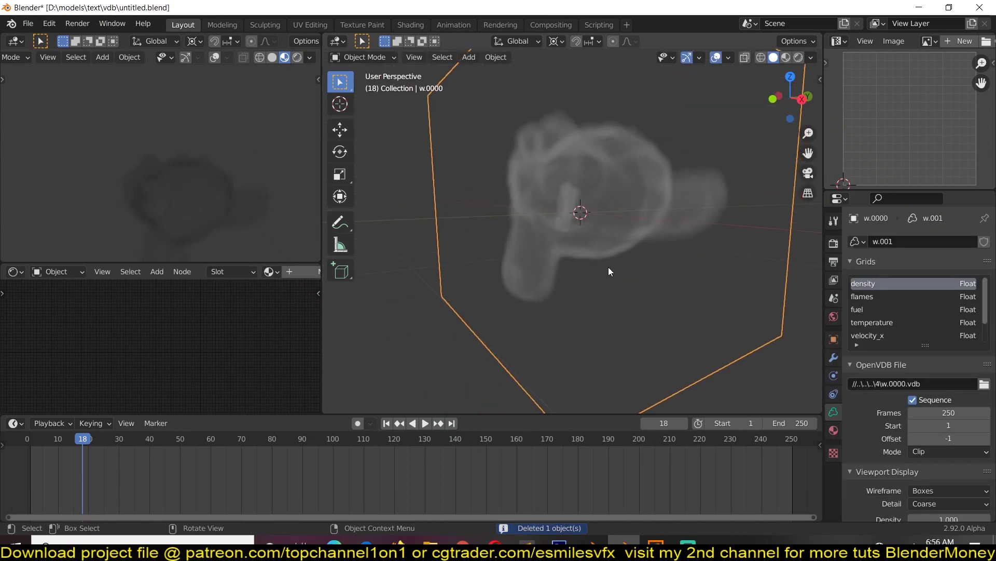
scroll(609, 267, down, 4)
key(space)
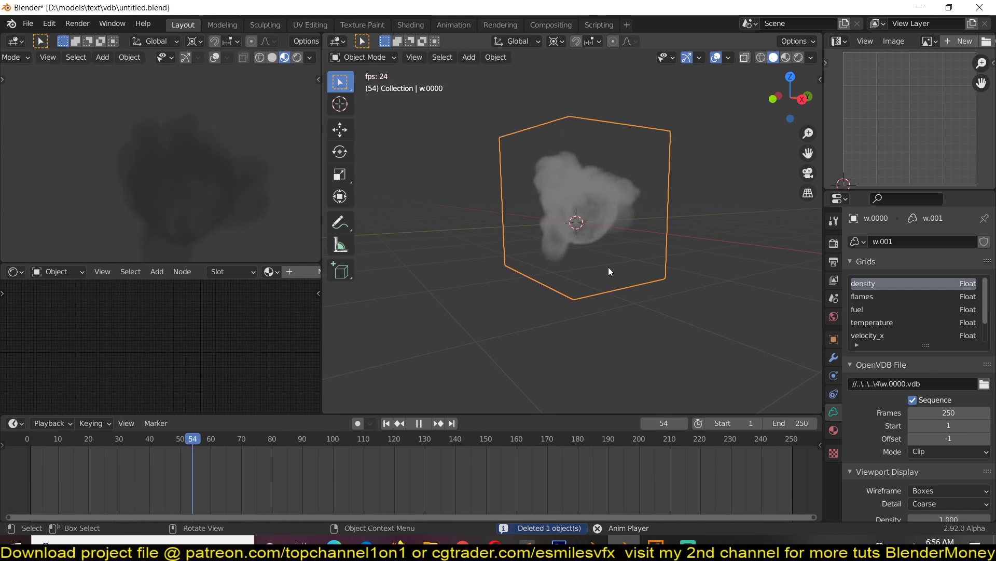
key(space)
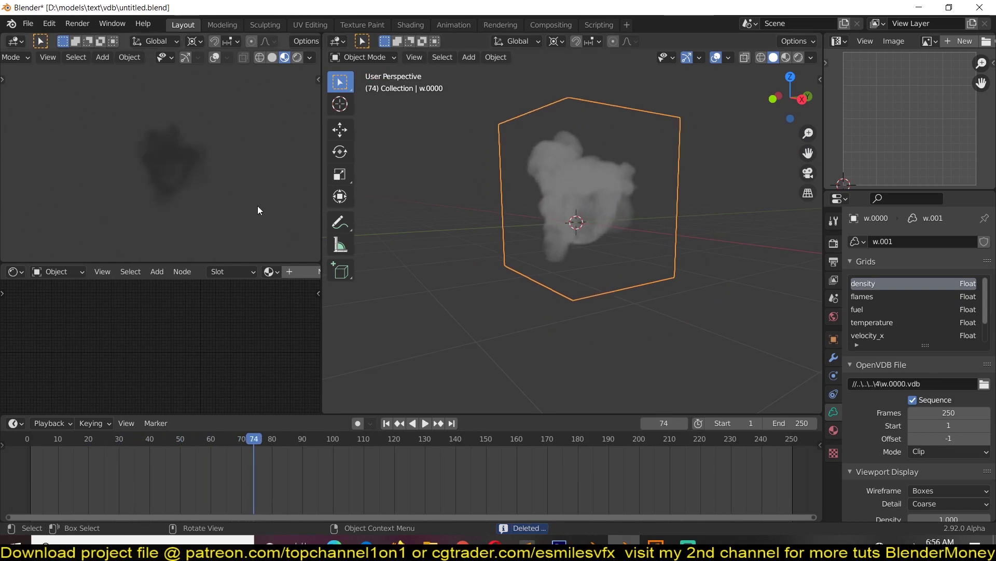
Show the camera-side viewport in rendered shading and change the render engine to Eevee.
click(300, 60)
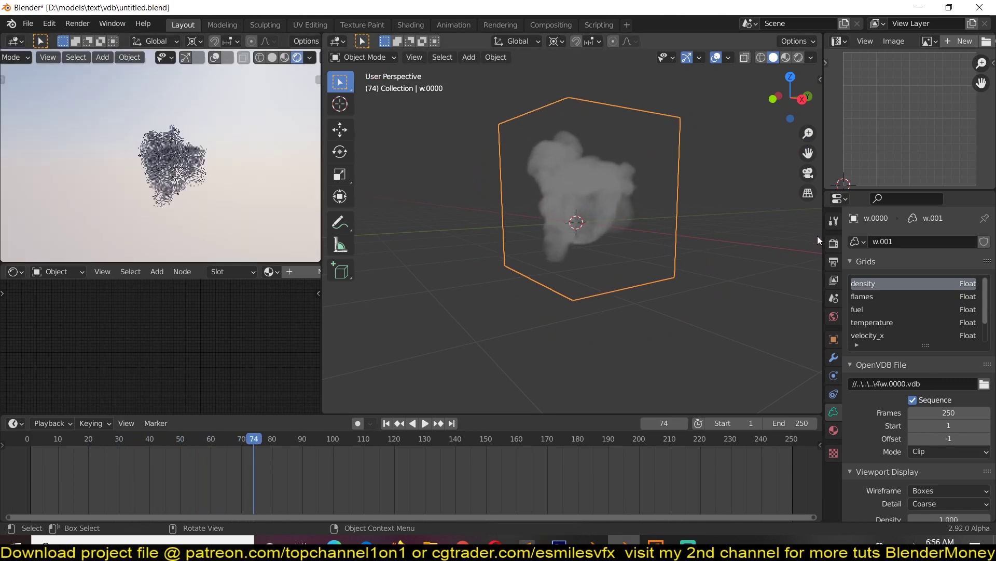
scroll(133, 163, up, 4)
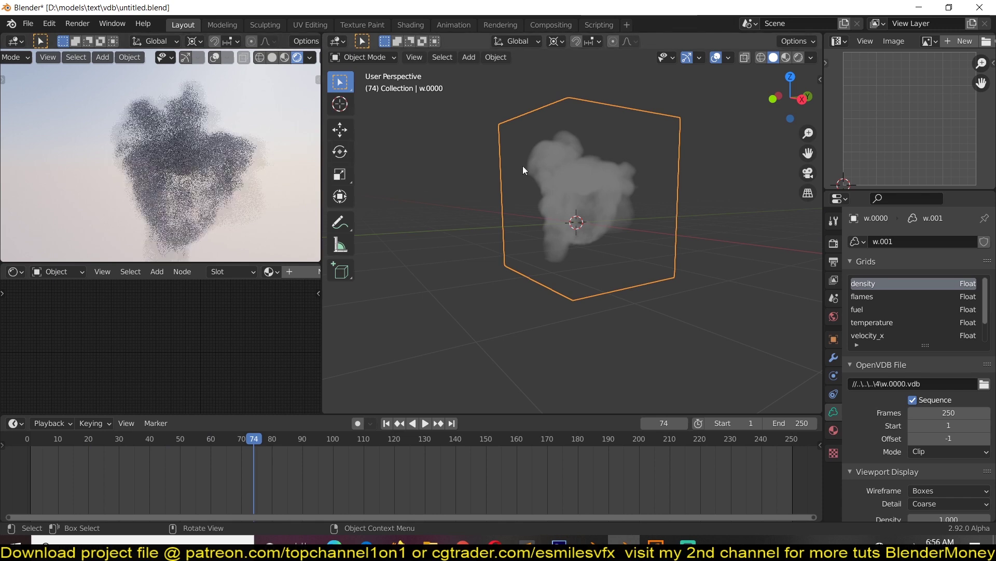
click(833, 242)
click(932, 242)
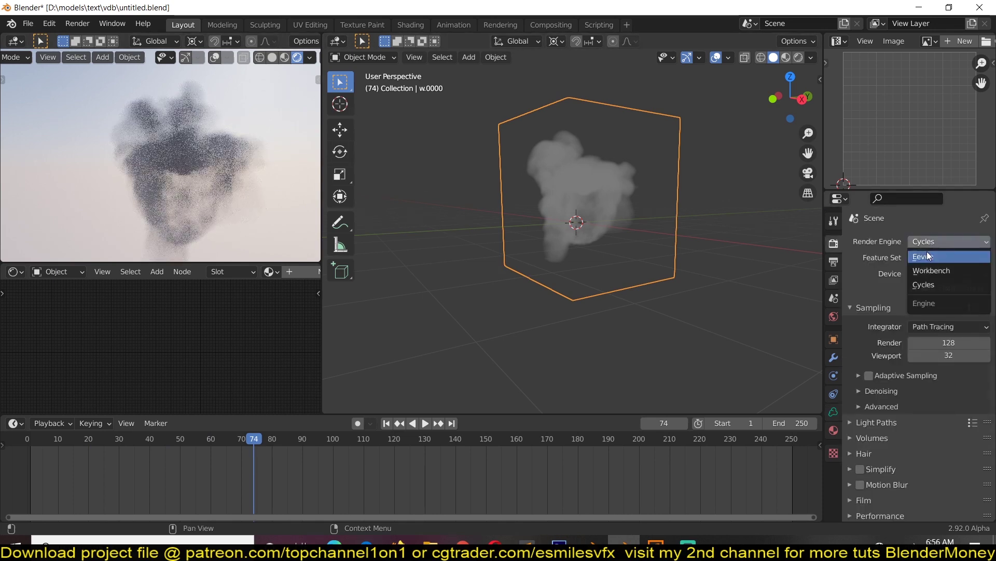
click(928, 254)
Give the smoke volume a new material and frame its Principled Volume and Material Output nodes in the shader editor.
scroll(235, 195, down, 3)
middle_drag(235, 196, 233, 224)
scroll(178, 193, up, 1)
scroll(237, 325, up, 3)
key(Home)
drag(233, 311, 275, 305)
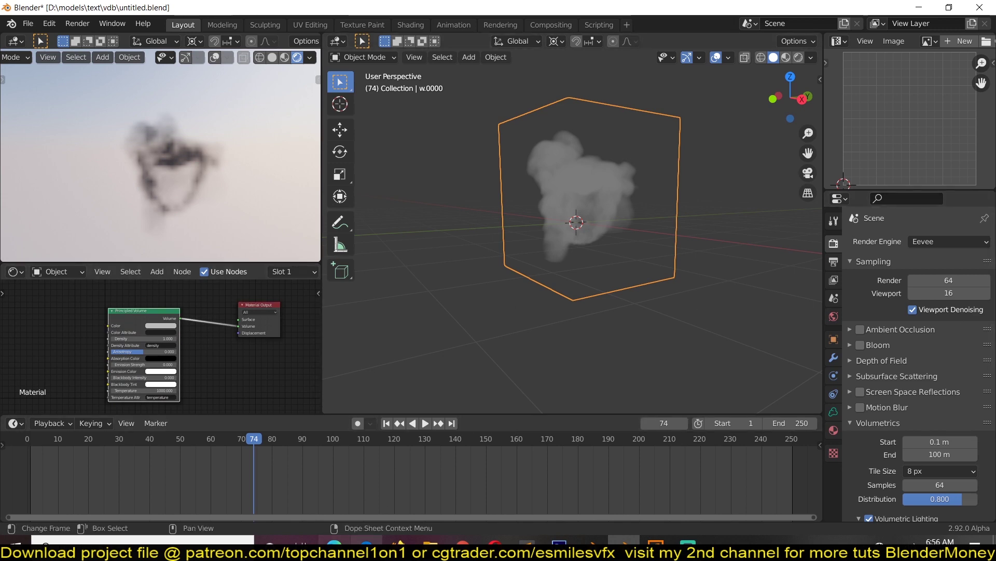
Switch to EmberGen to review the enabled export types, and return to Blender to compare them with the volume's grids.
mouse_move(655, 544)
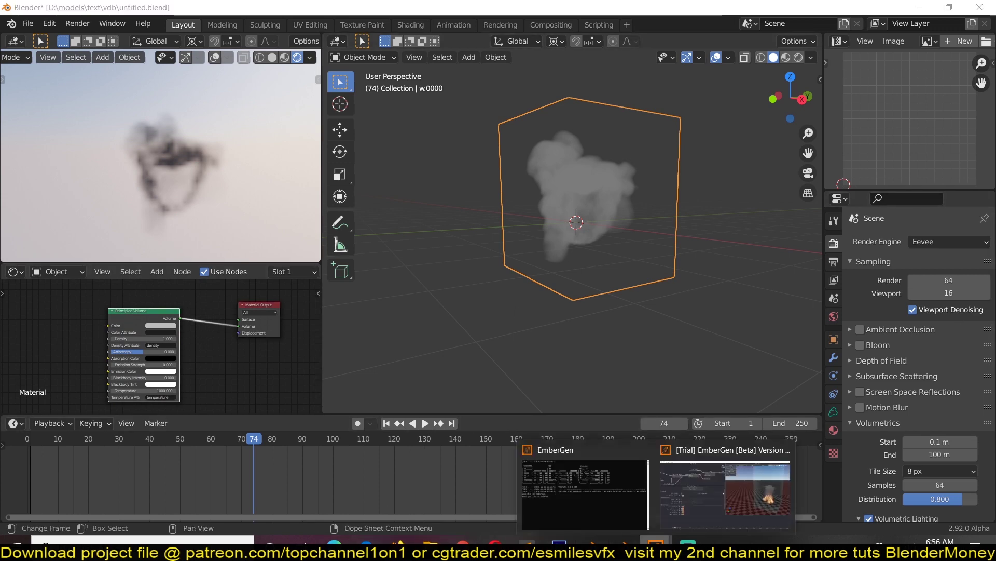
click(658, 501)
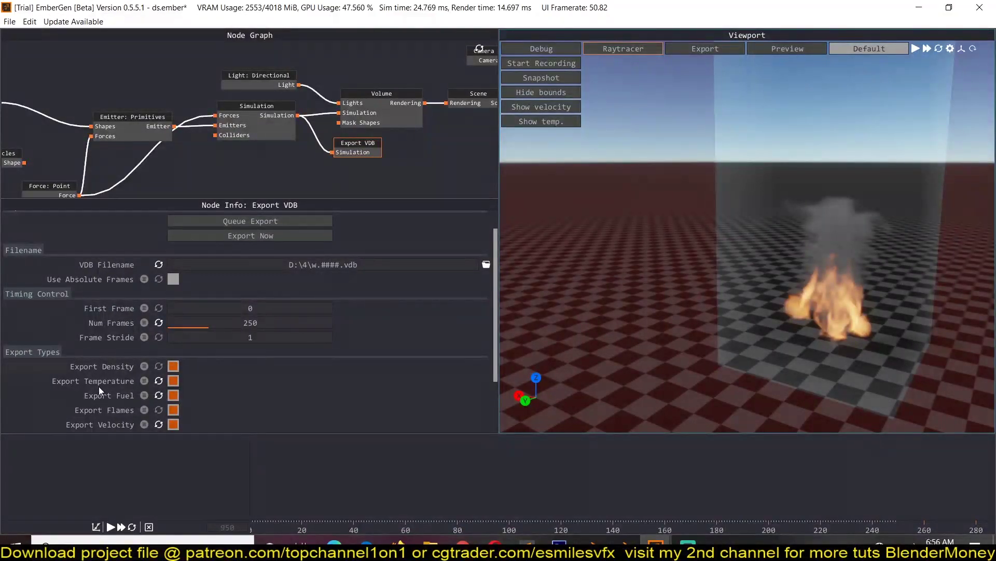
scroll(153, 397, down, 1)
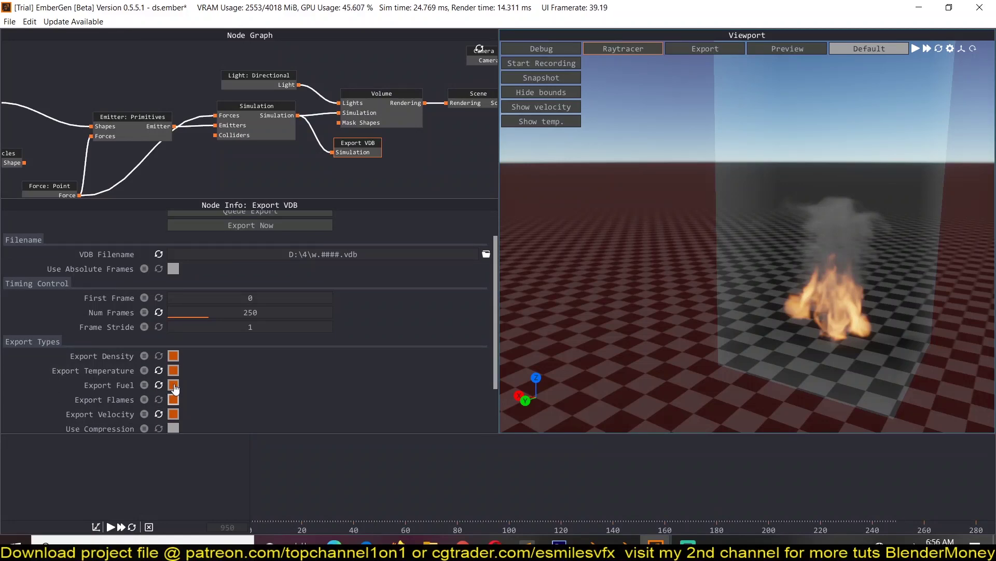
click(926, 13)
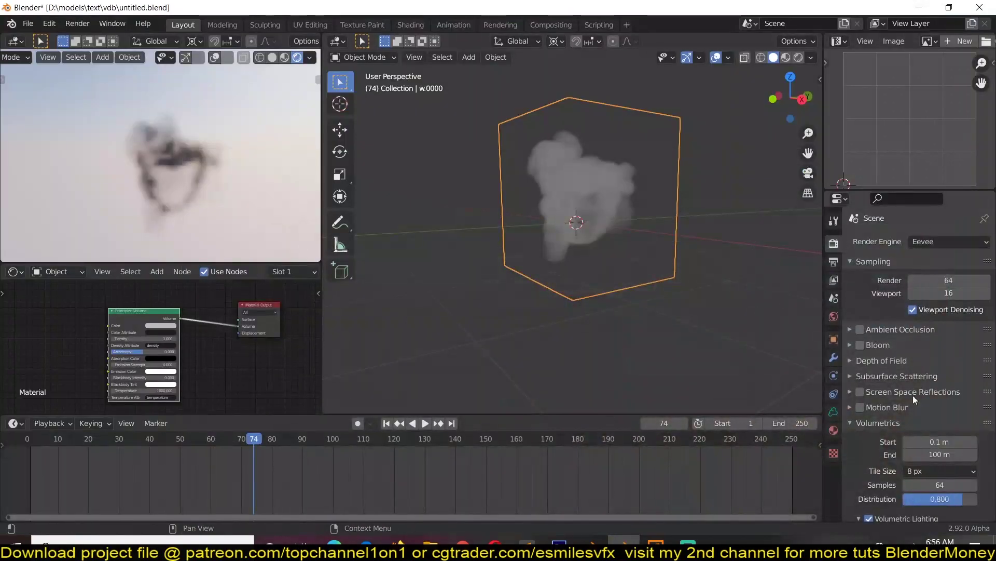
click(834, 411)
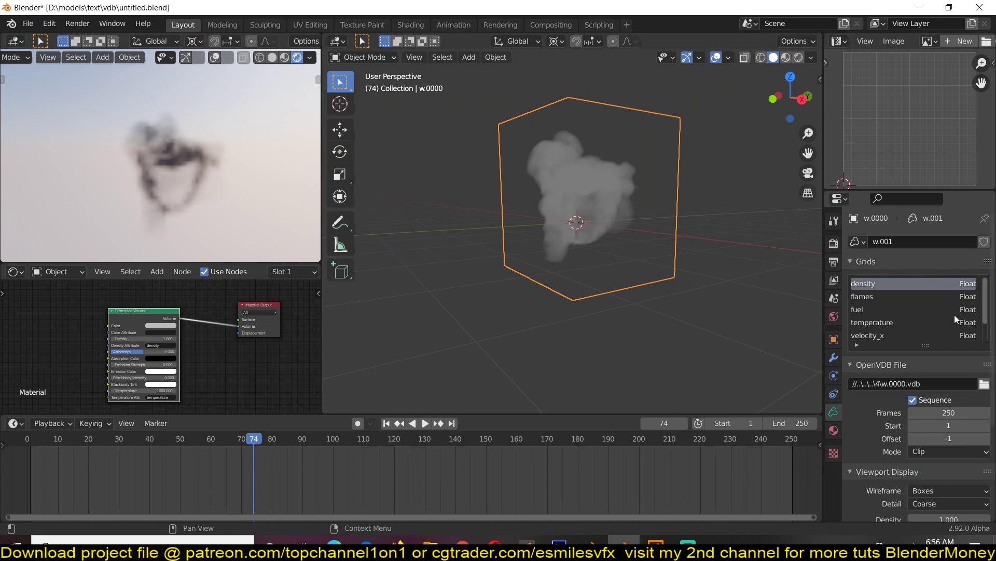
Add a Sun light to the scene and move it up and away from the smoke volume.
middle_drag(138, 357, 206, 350)
scroll(206, 350, up, 2)
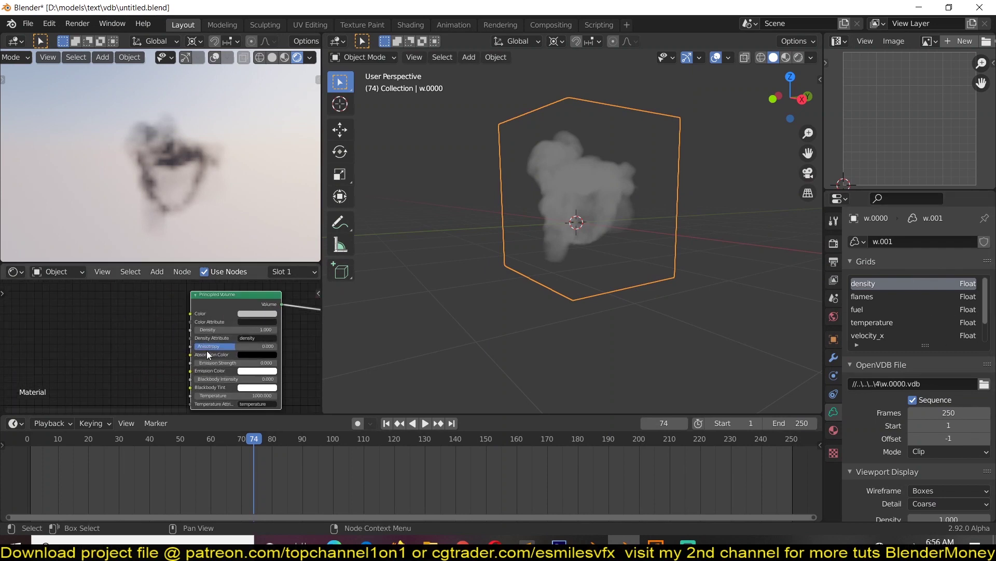
scroll(568, 162, up, 5)
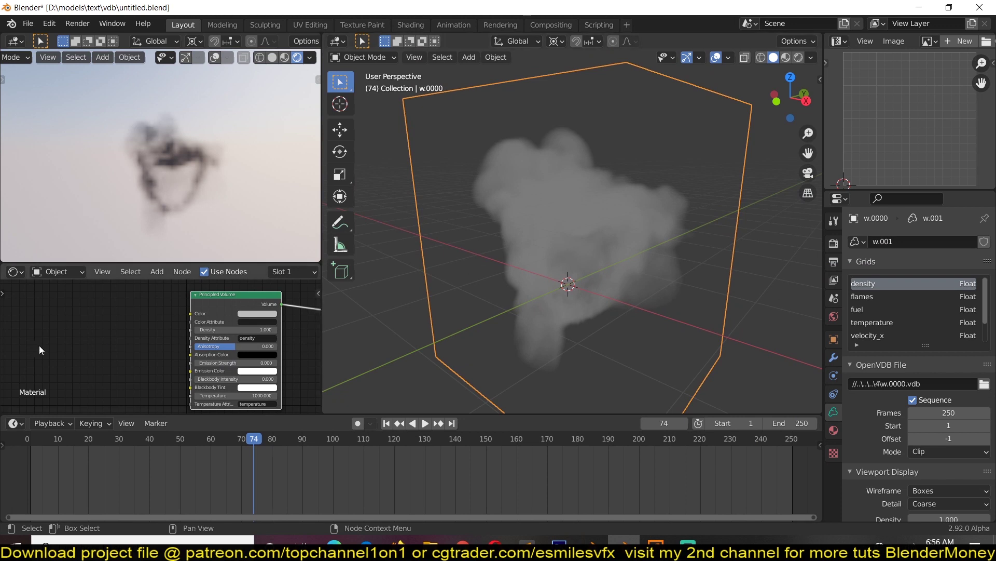
scroll(575, 133, down, 6)
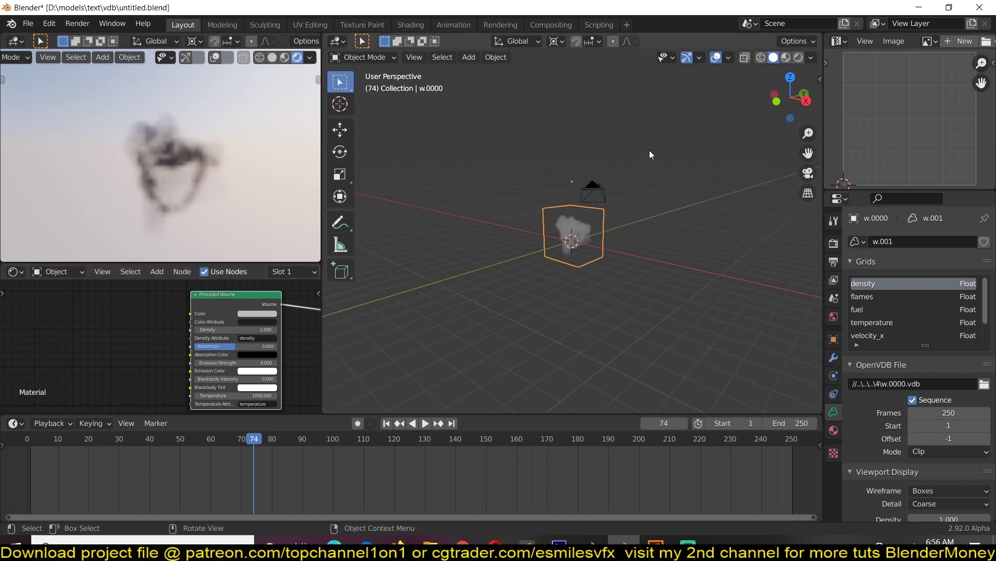
key(shift+a)
mouse_move(653, 151)
mouse_move(615, 312)
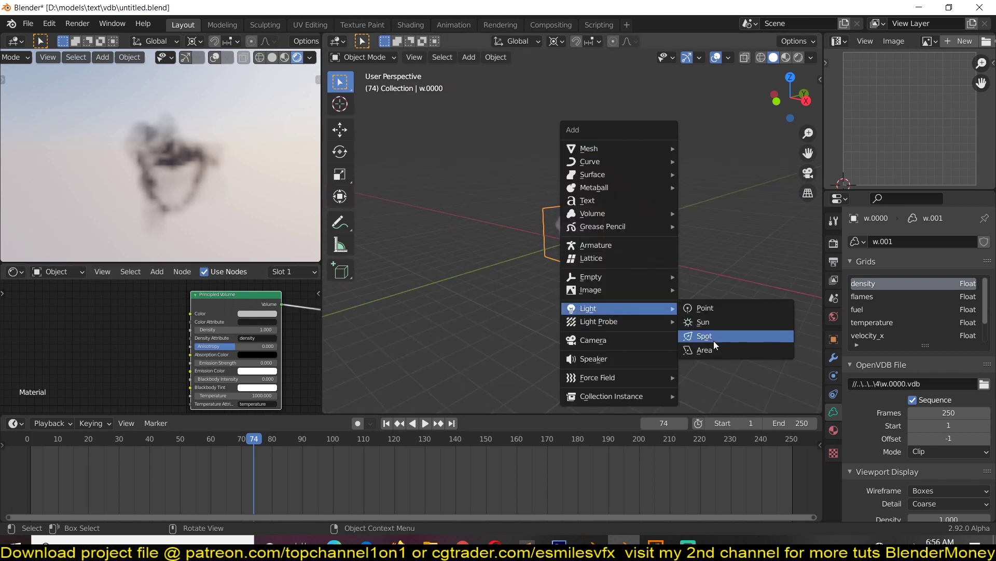
click(715, 318)
key(g)
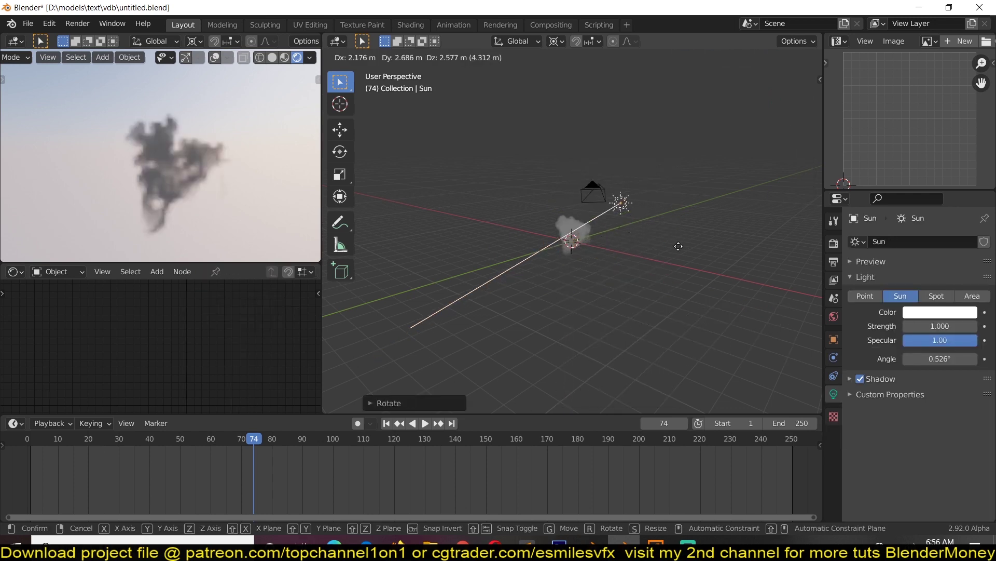
click(657, 267)
key(g)
key(Escape)
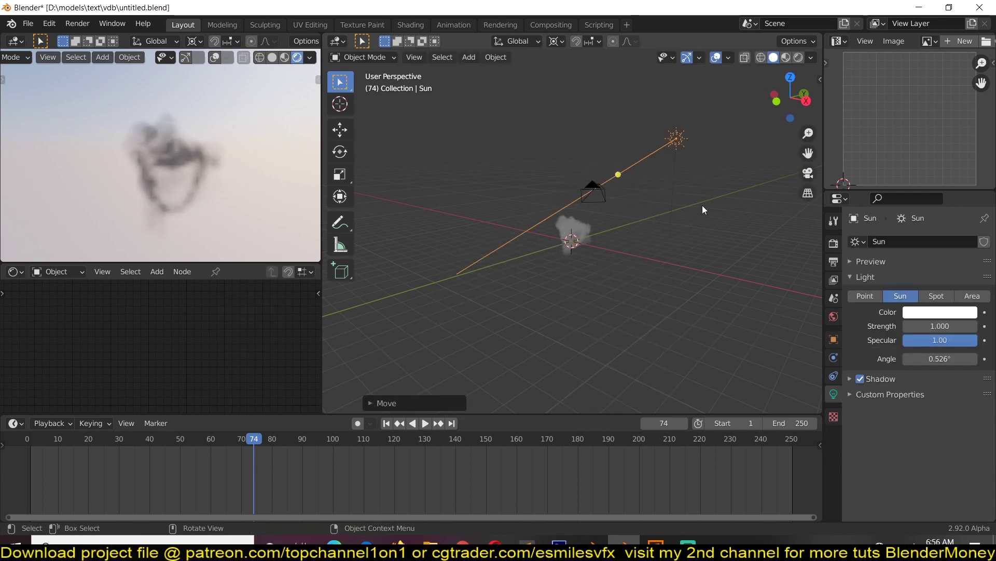
Change the transform pivot point and rotate the sun light so it points more steeply down past the smoke.
key(period)
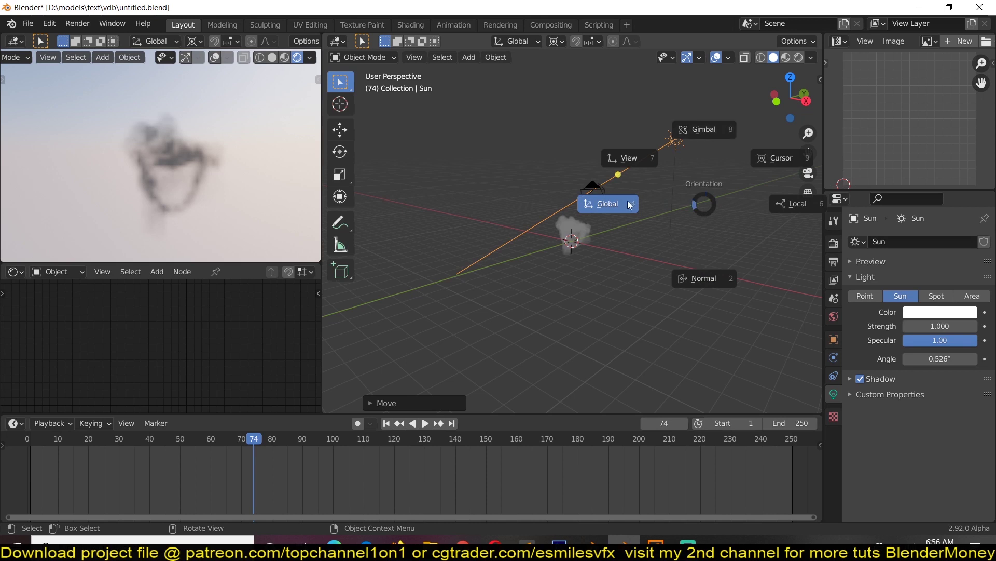
click(614, 125)
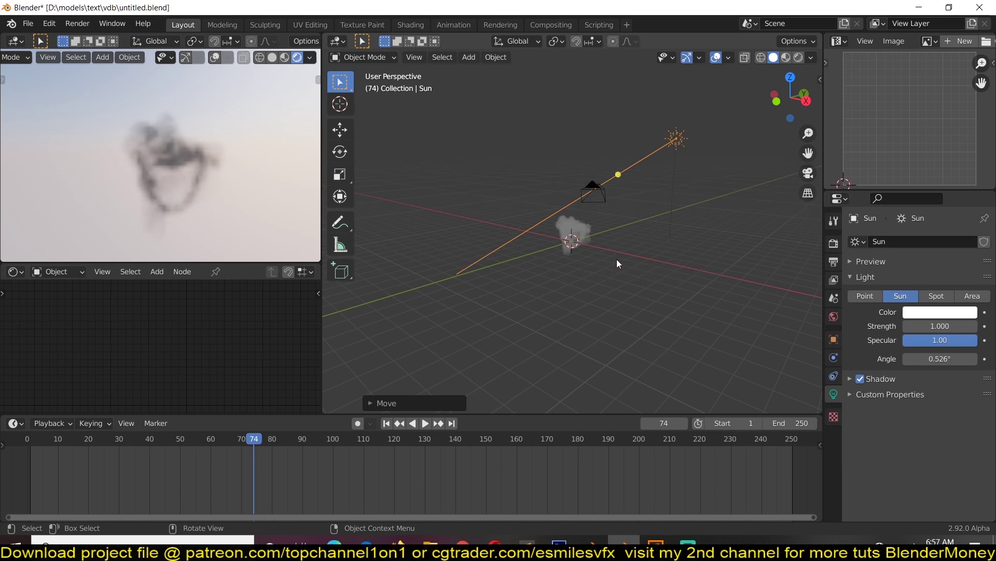
key(r)
key(r)
click(594, 148)
key(r)
click(560, 194)
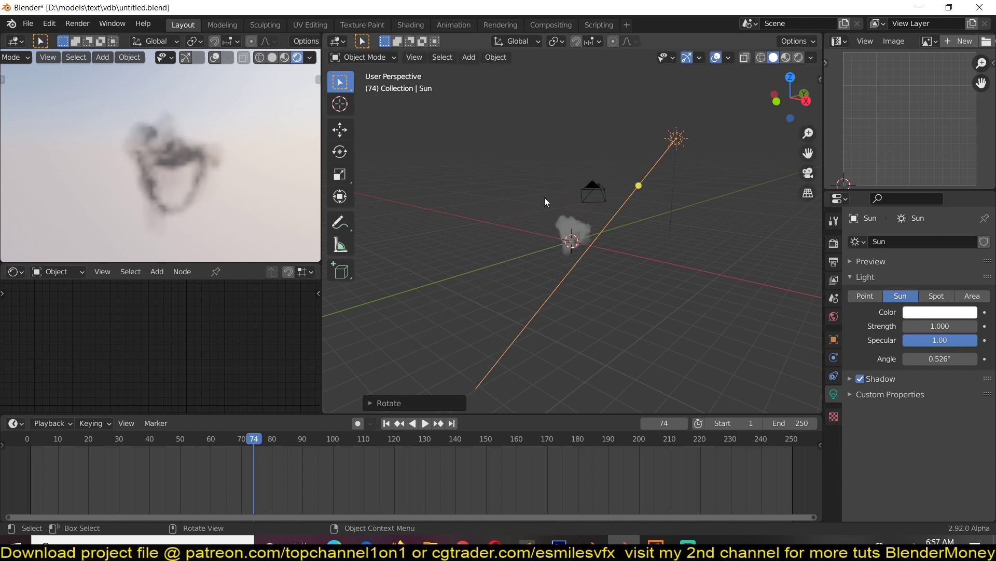
Inspect the smoke in the rendered and solid viewports, and select the smoke volume.
scroll(569, 241, up, 3)
middle_drag(569, 241, 623, 265)
scroll(243, 180, up, 4)
middle_drag(243, 180, 182, 180)
scroll(182, 179, down, 5)
scroll(182, 179, up, 2)
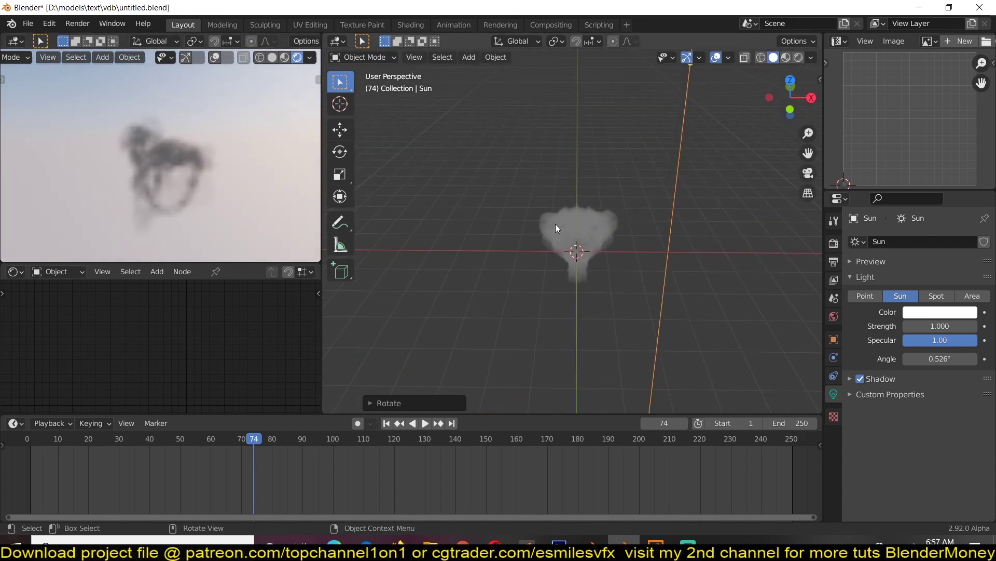
click(622, 224)
click(622, 225)
middle_drag(571, 219, 654, 307)
middle_drag(612, 352, 562, 197)
scroll(562, 195, up, 3)
Switch to EmberGen and shift the Simulation node slightly closer to the emitter in the node graph.
click(624, 541)
mouse_move(656, 541)
click(712, 484)
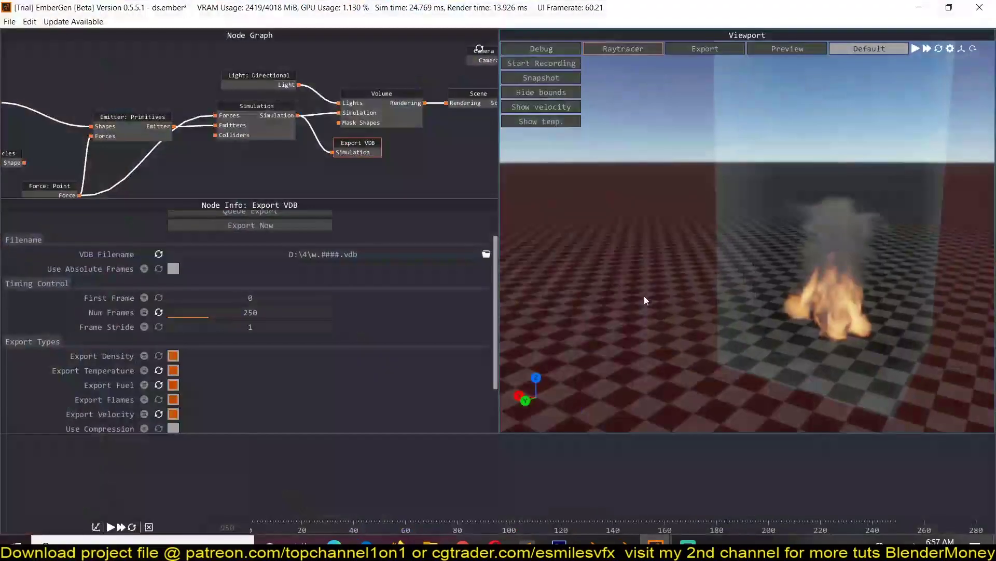
scroll(222, 179, down, 5)
middle_drag(222, 178, 256, 159)
scroll(250, 158, up, 5)
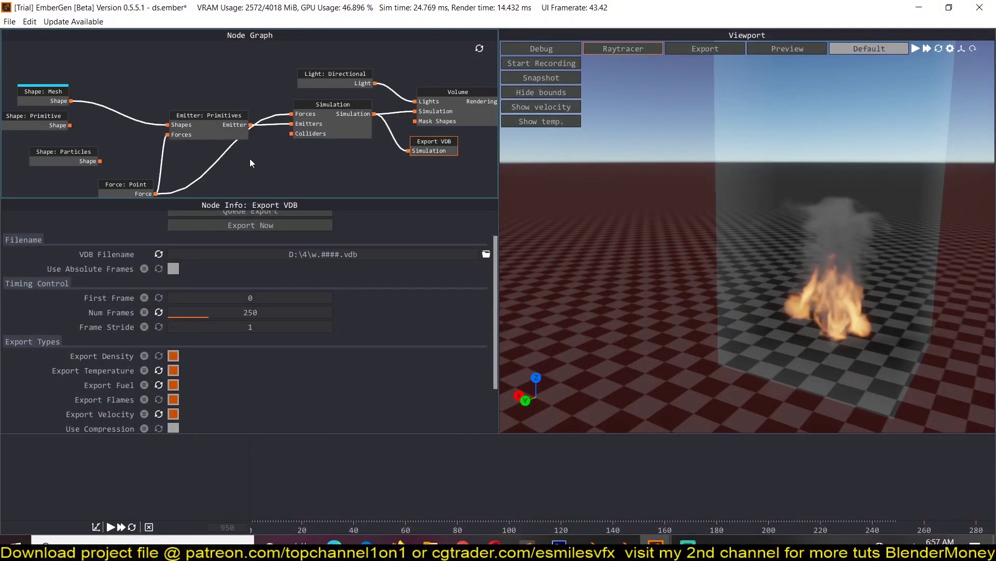
click(312, 105)
drag(314, 106, 295, 117)
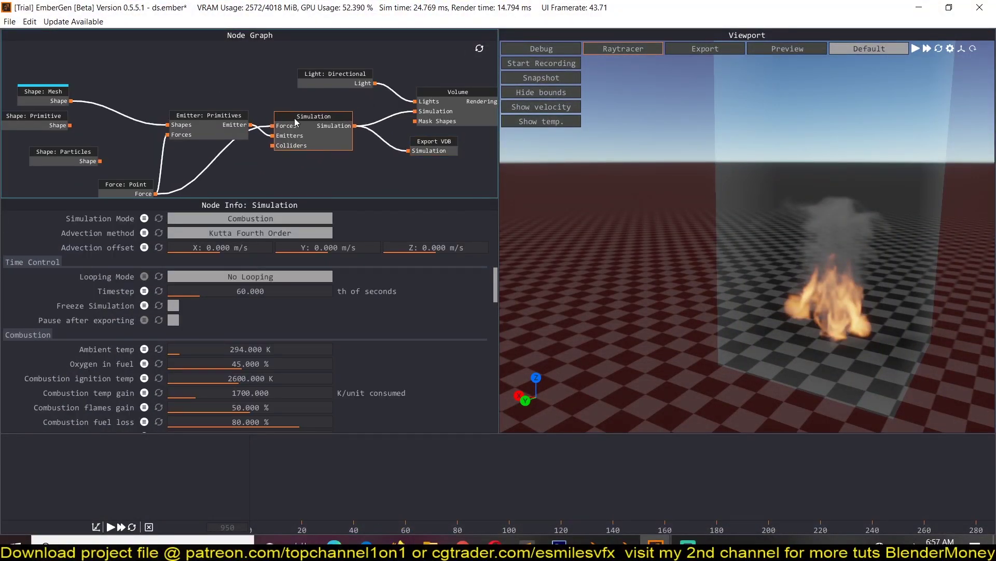
Examine the shape, force, emitter and simulation nodes that generate the fire.
scroll(182, 110, down, 2)
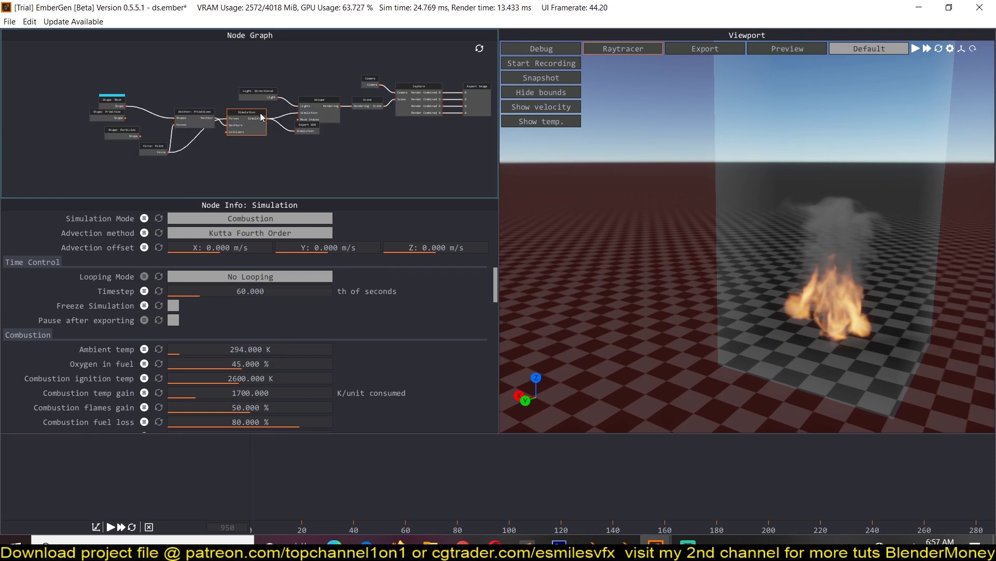
scroll(253, 115, up, 1)
click(54, 133)
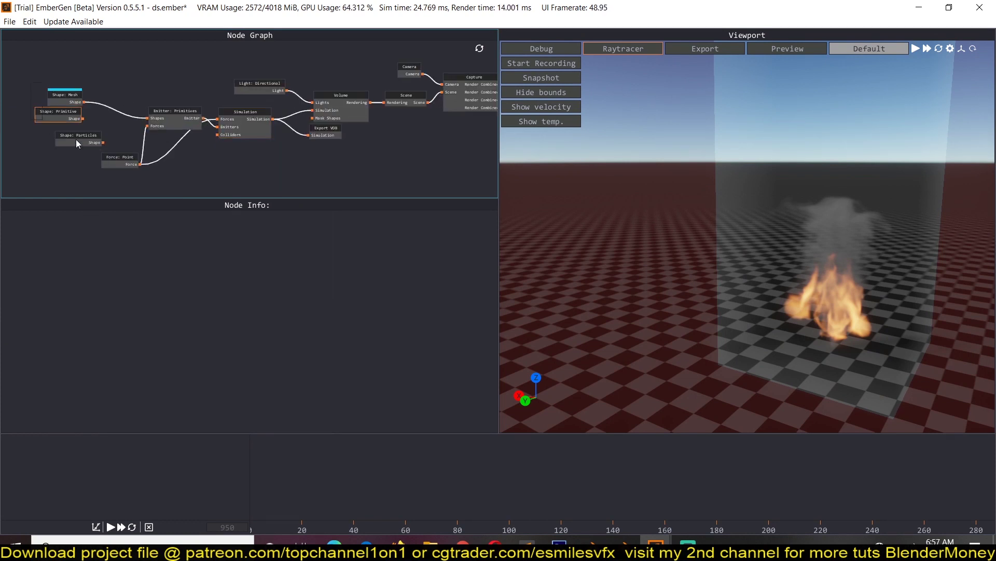
drag(204, 167, 233, 178)
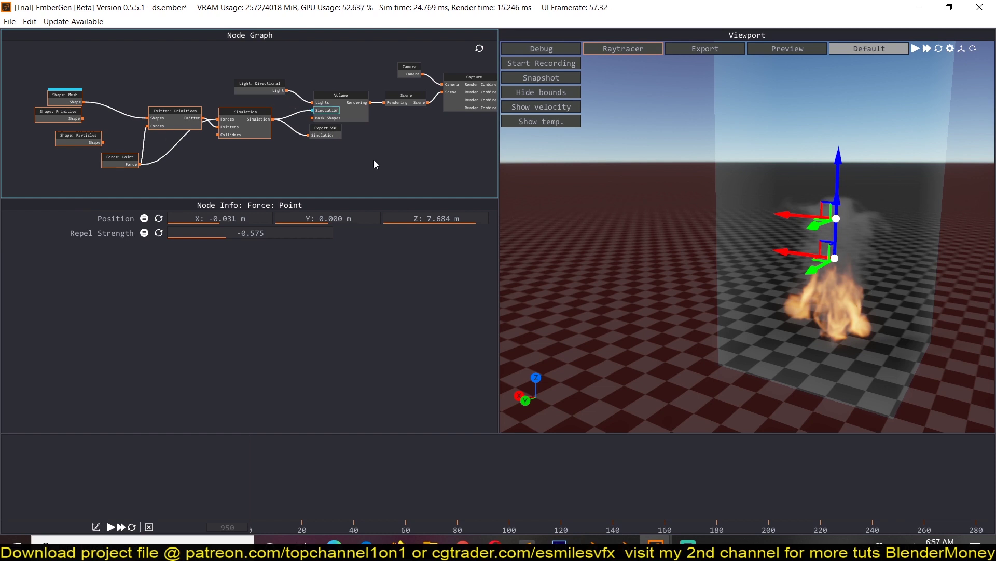
click(354, 165)
Examine the Simulation node's settings and the light, volume, scene, camera, capture and Export Image nodes used for rendering.
middle_drag(276, 90, 184, 104)
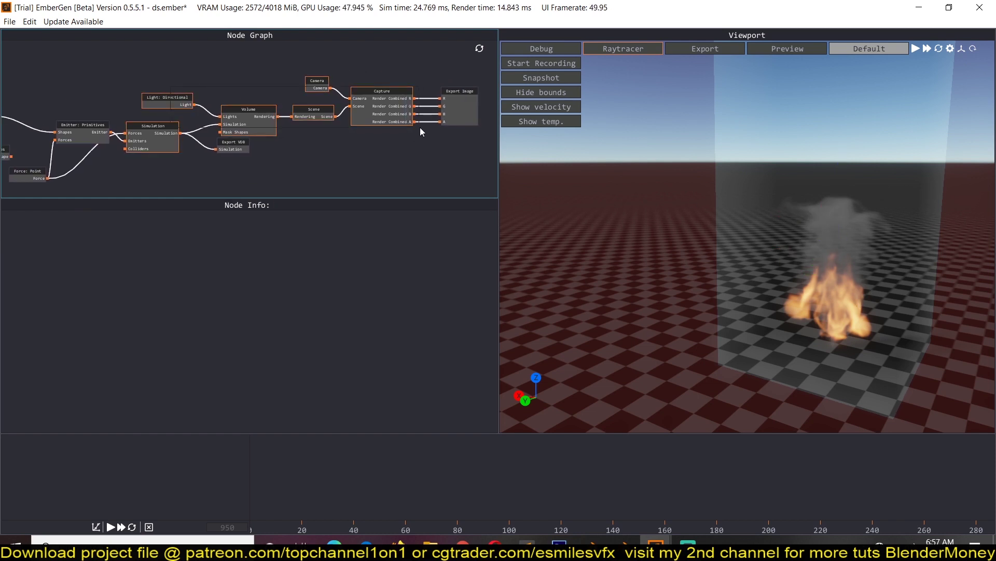
drag(465, 122, 465, 122)
click(188, 146)
click(164, 141)
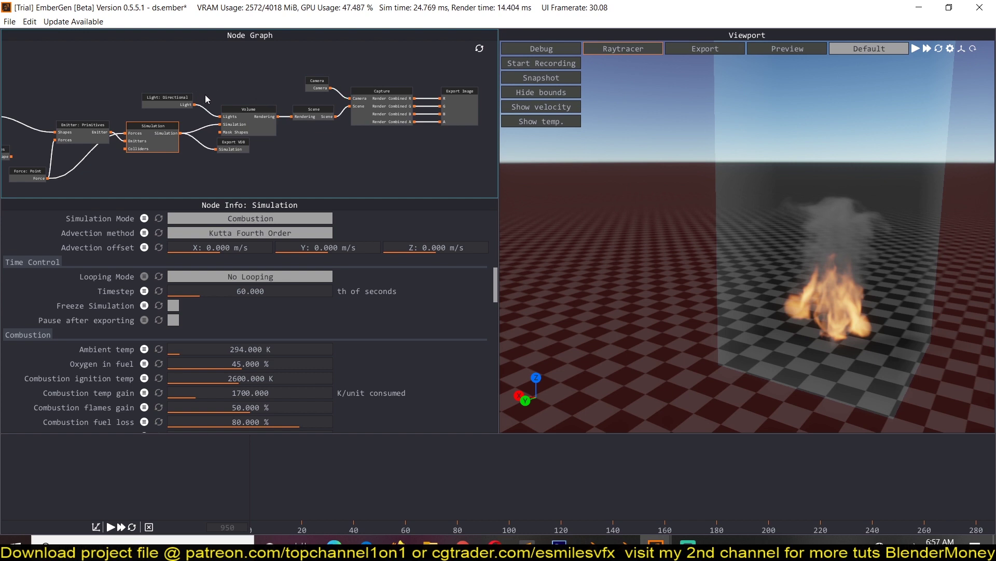
drag(186, 70, 327, 113)
drag(444, 119, 462, 117)
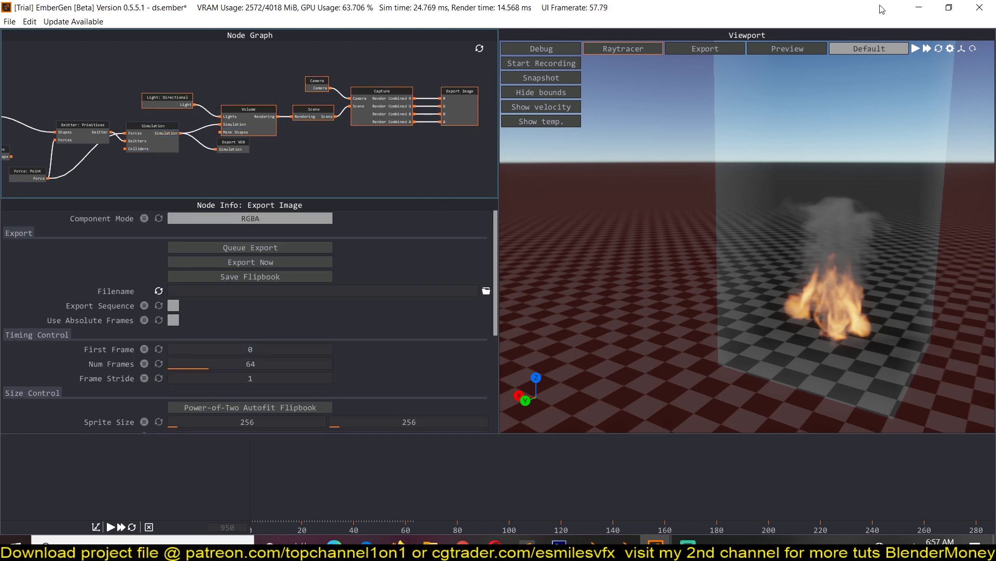
Minimize EmberGen, return to Blender and move the Principled Volume node farther from the Material Output node.
click(916, 10)
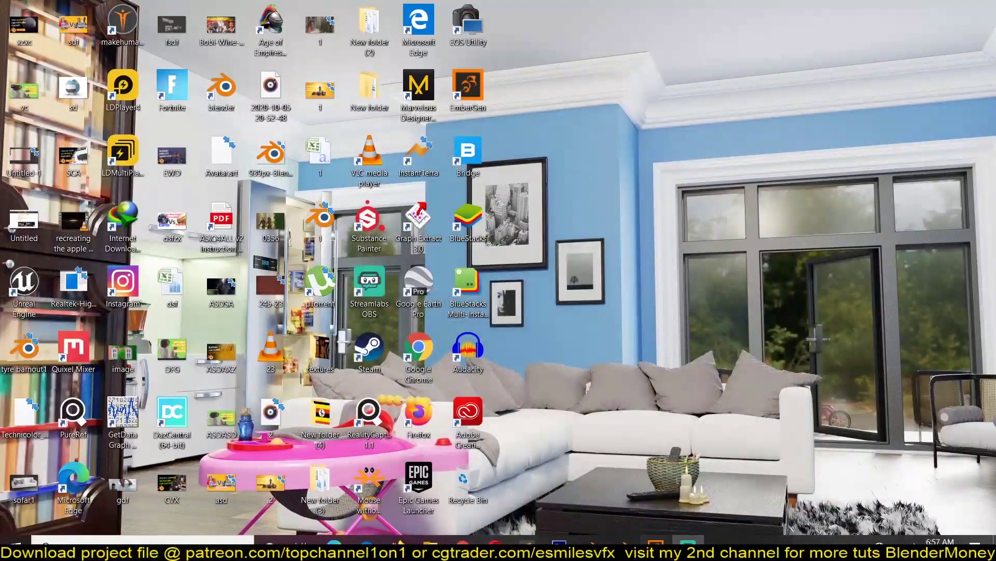
mouse_move(655, 543)
click(625, 543)
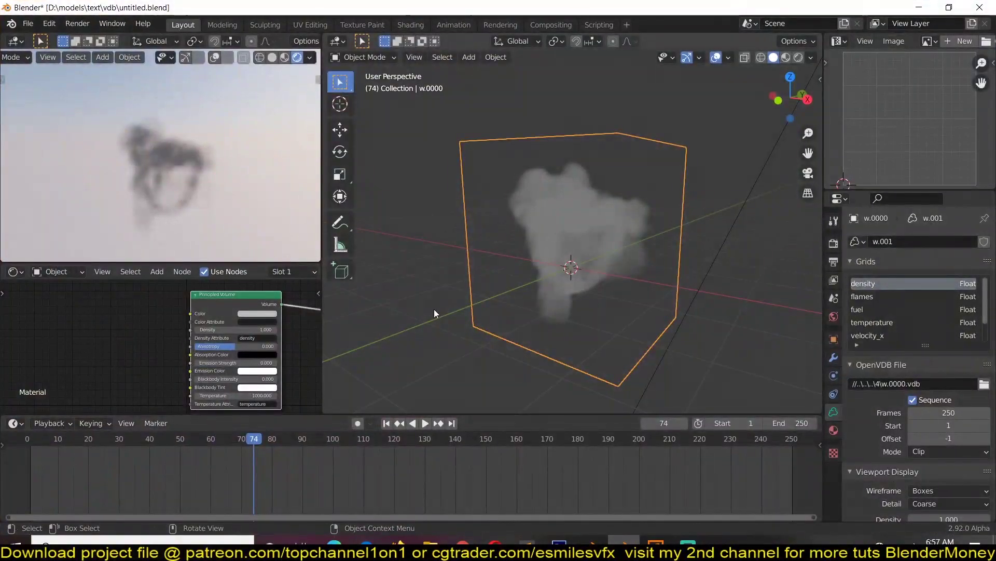
drag(208, 292, 152, 304)
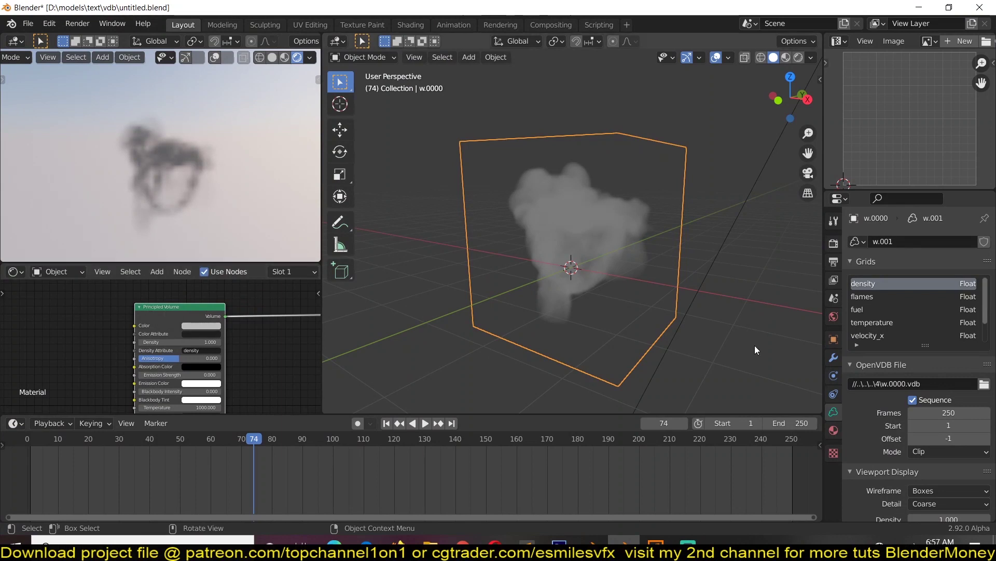
Compare the volume's density and flames grids in the viewport, and preview the fuel and temperature grids.
click(875, 298)
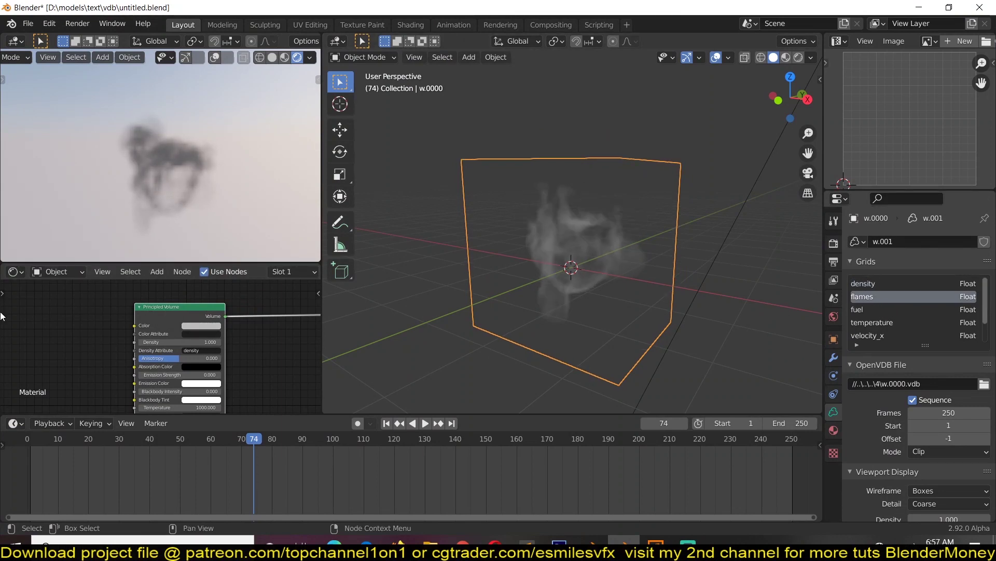
click(908, 283)
click(906, 297)
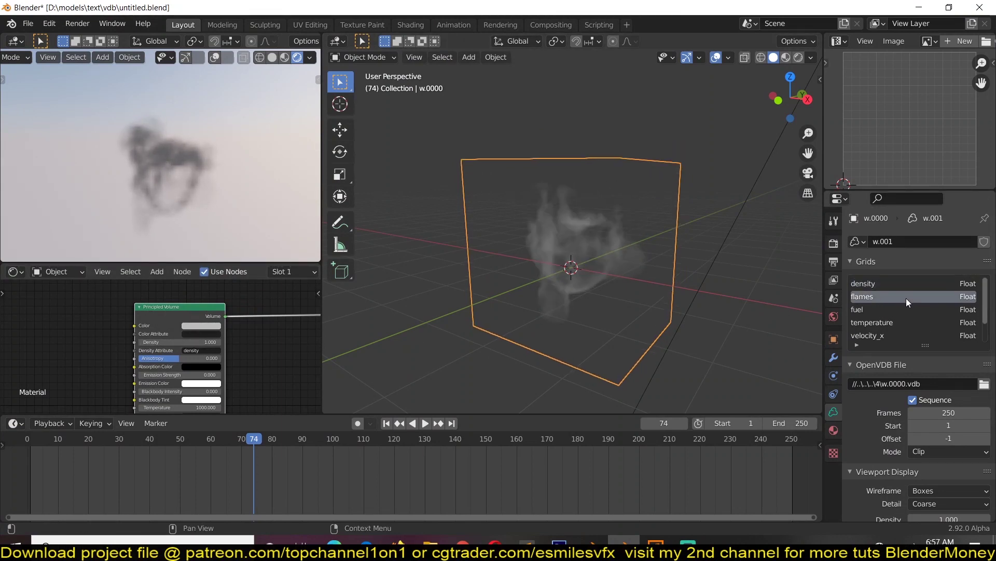
click(897, 284)
click(898, 297)
click(893, 285)
click(894, 308)
click(896, 319)
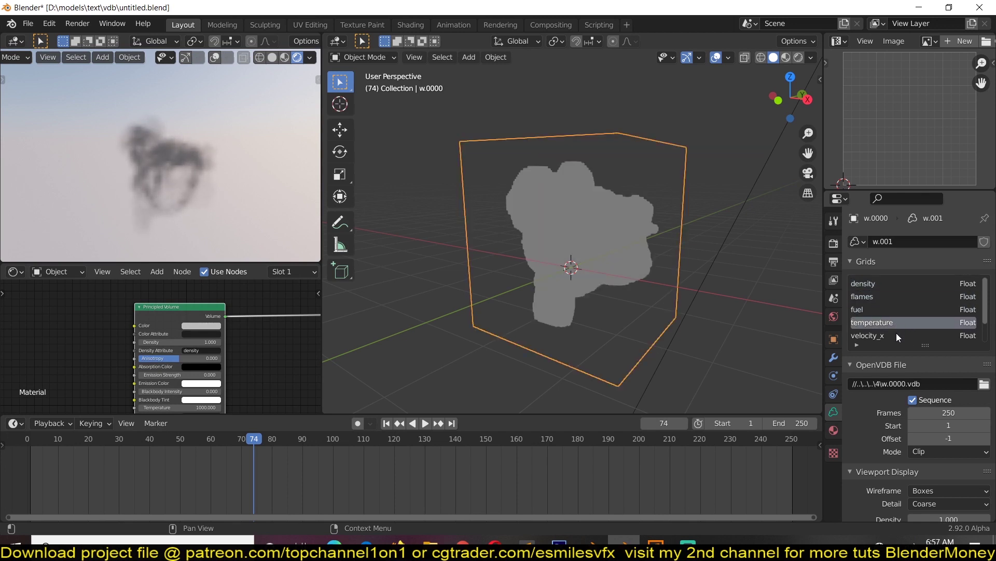
Preview the velocity_x, velocity_y and velocity_z grids and return to the density grid.
click(896, 334)
scroll(896, 336, down, 2)
click(897, 323)
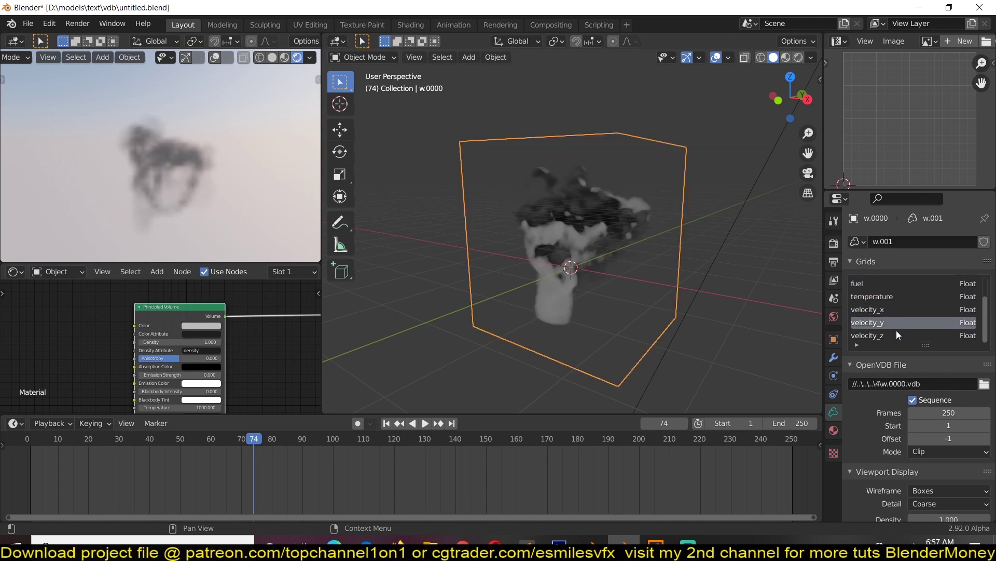
click(896, 335)
scroll(894, 311, up, 2)
click(889, 284)
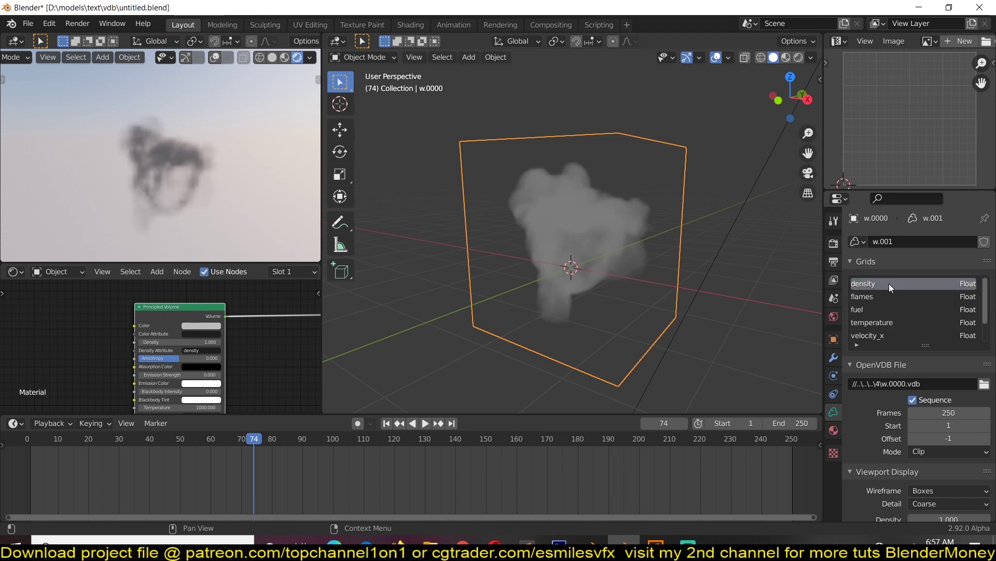
Review the flames, fuel and temperature grids once more, ending on the density grid.
click(894, 298)
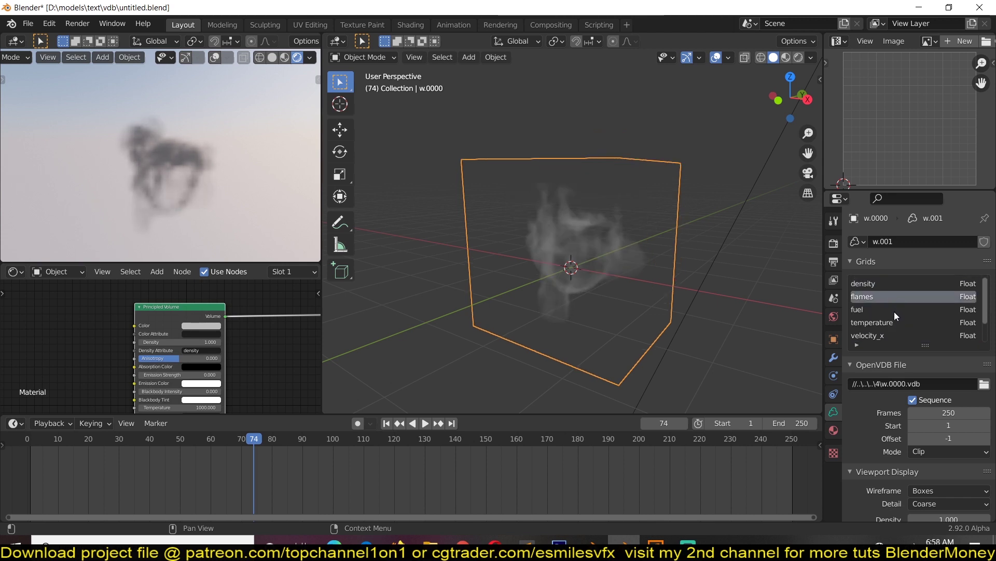
click(895, 312)
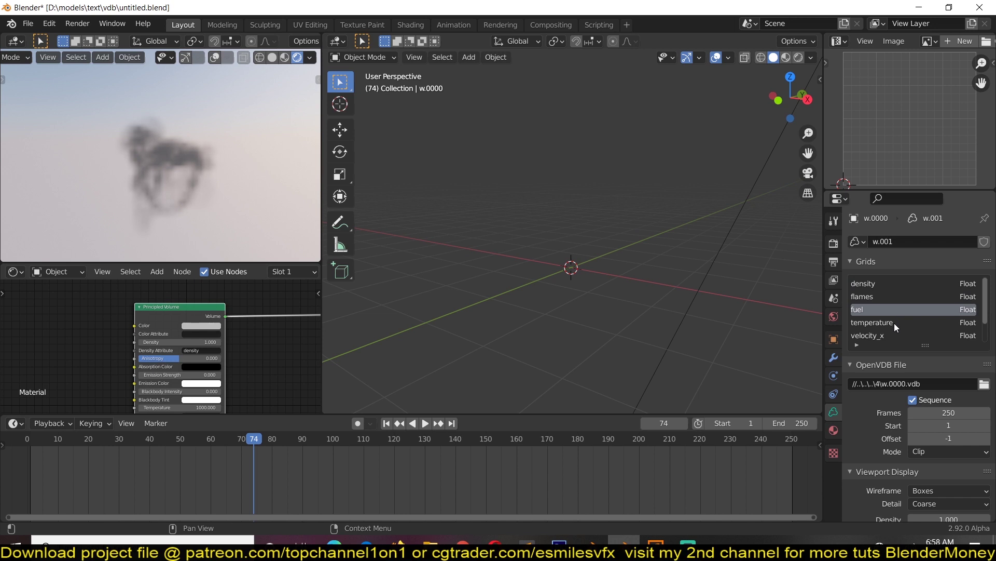
click(895, 323)
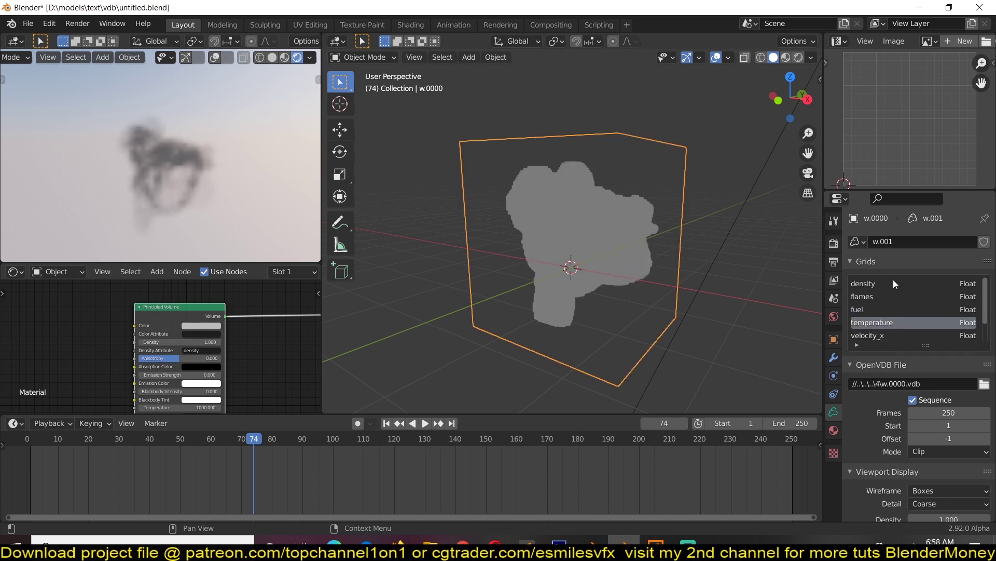
click(893, 298)
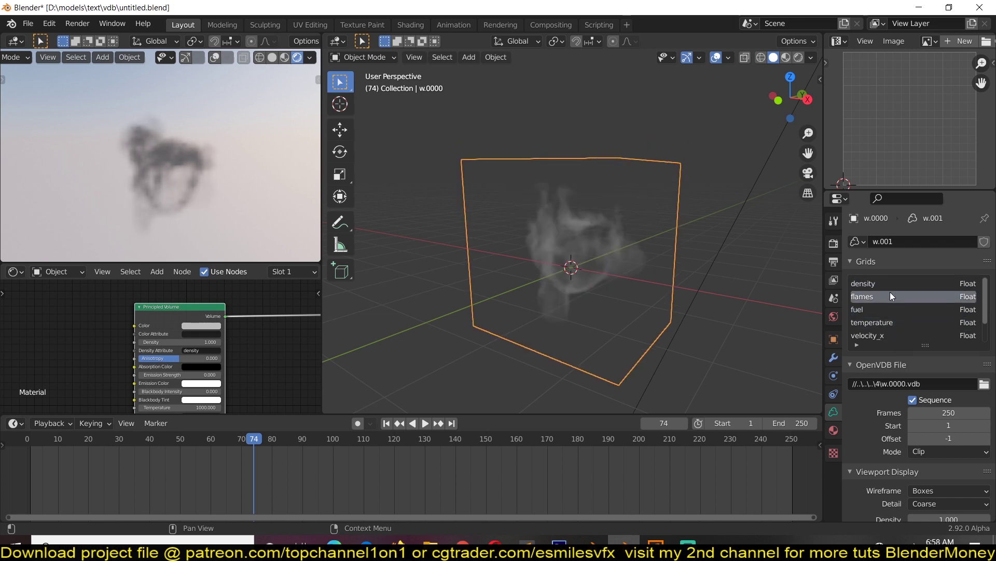
click(889, 284)
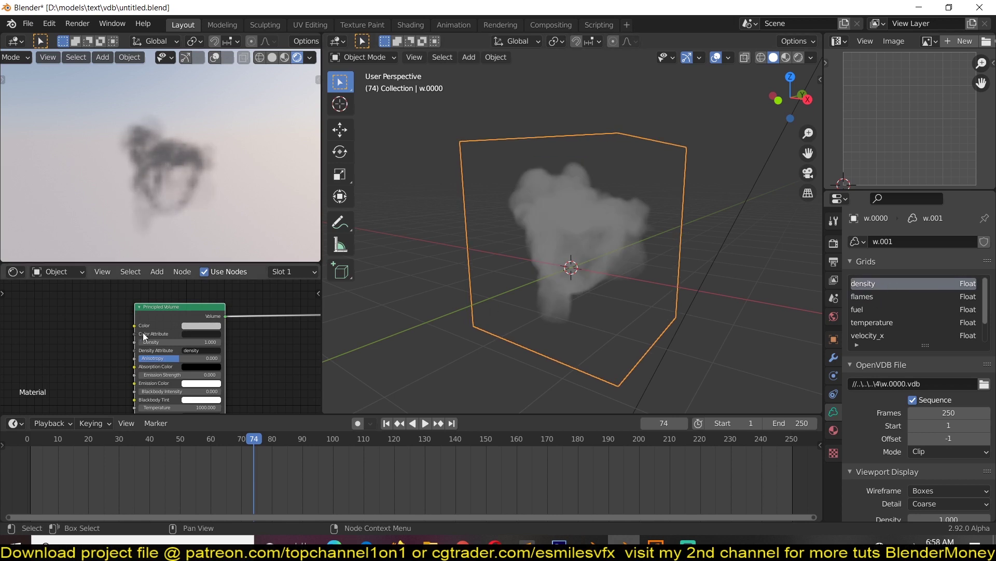
Add an Attribute input node beside the Principled Volume node, set its name to flames and place it well apart.
middle_drag(119, 332, 148, 324)
middle_drag(82, 333, 107, 334)
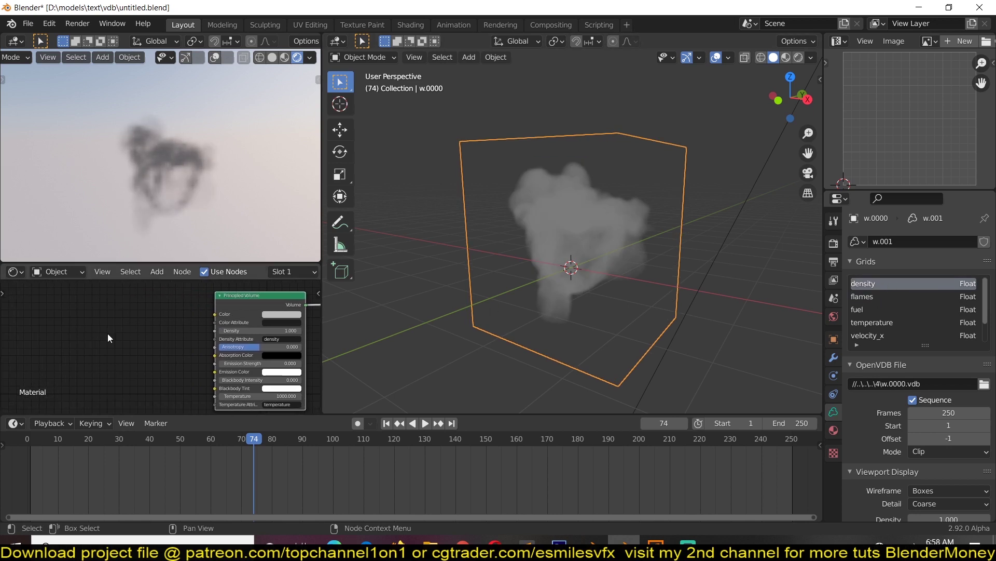
key(shift+a)
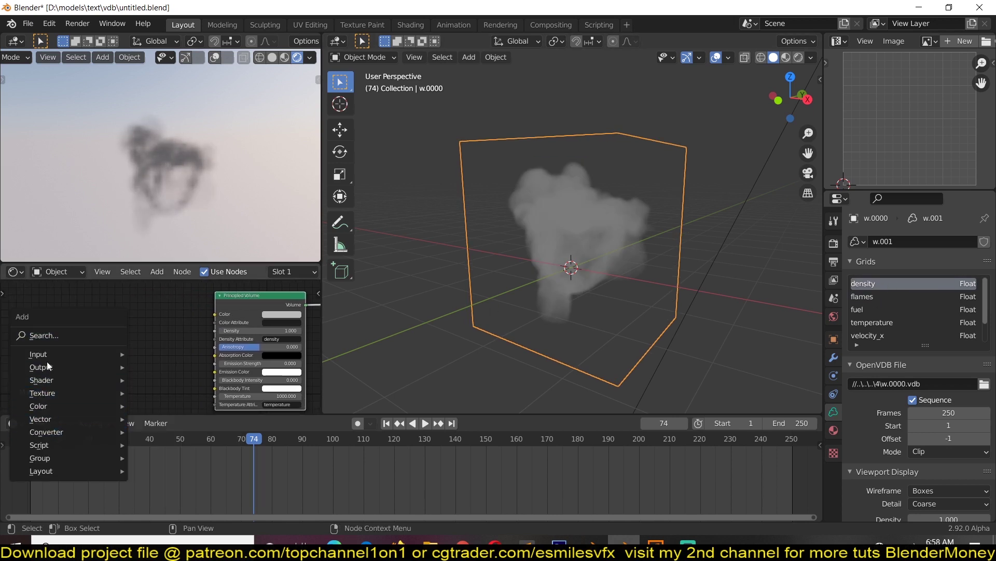
mouse_move(58, 419)
mouse_move(61, 353)
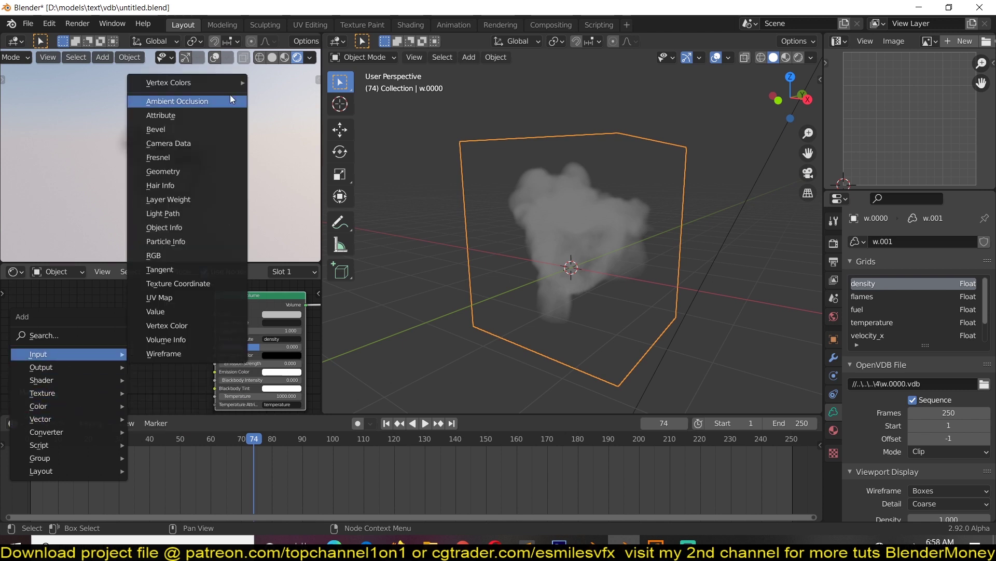
click(194, 118)
click(83, 298)
click(109, 371)
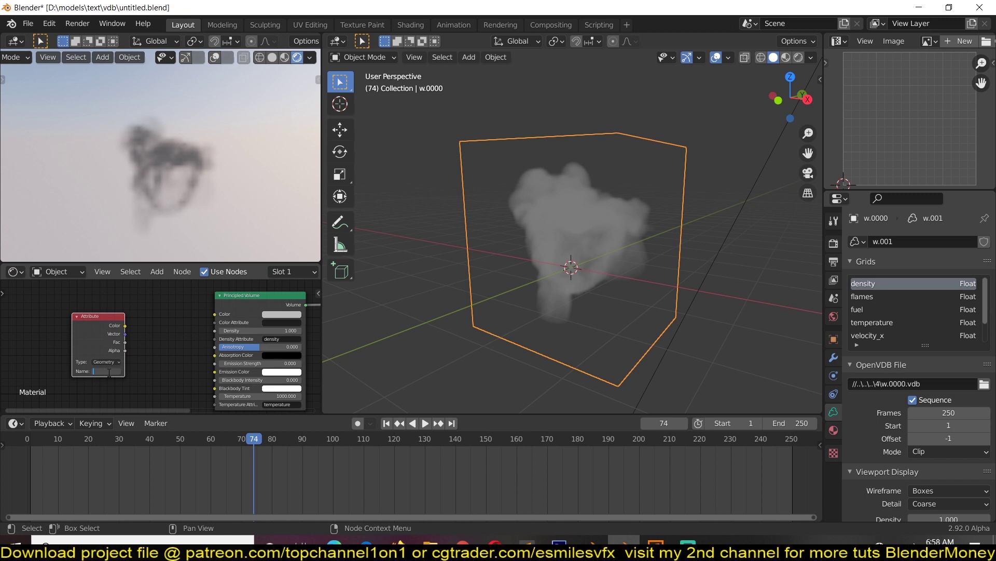
mouse_move(153, 357)
middle_down()
mouse_move(160, 343)
mouse_move(150, 342)
middle_up()
drag(108, 317, 63, 330)
middle_drag(138, 322, 148, 313)
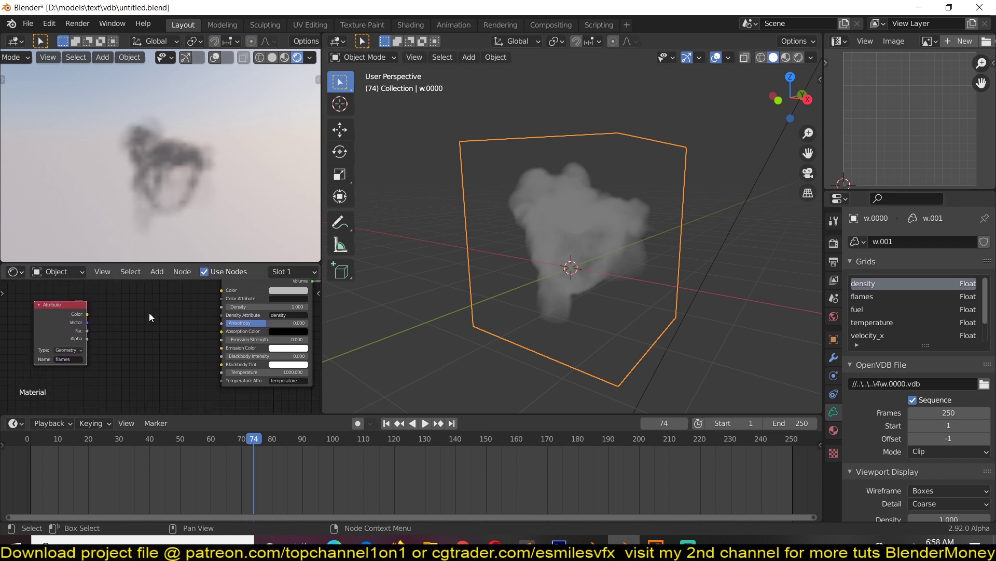
Connect the Attribute node's Fac output to the Principled Volume's Blackbody Intensity and move the Attribute node farther away.
scroll(149, 312, up, 2)
middle_drag(83, 339, 72, 338)
drag(52, 326, 221, 358)
middle_drag(208, 359, 293, 350)
scroll(154, 369, up, 1)
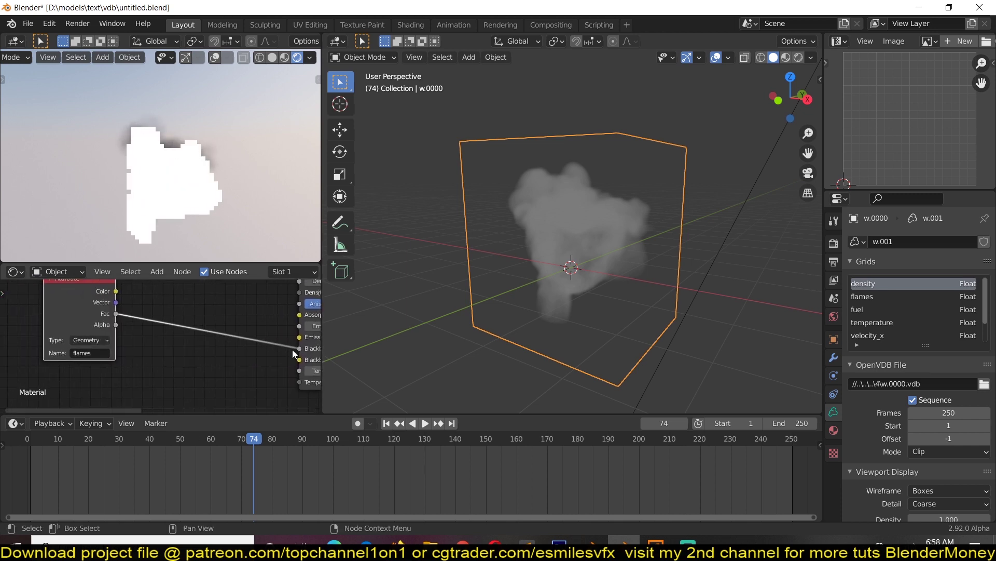
drag(101, 322, 46, 339)
scroll(162, 343, down, 1)
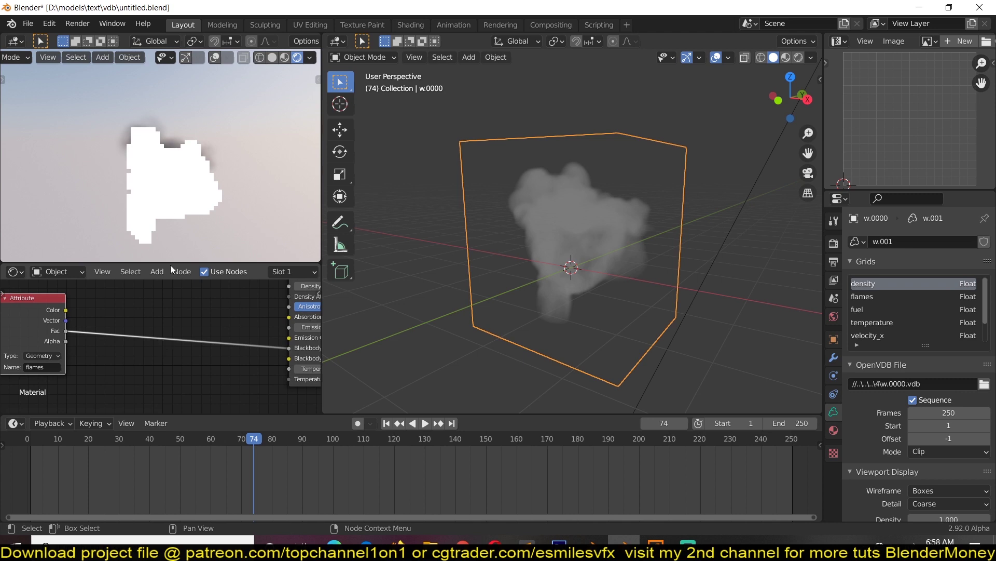
scroll(176, 319, down, 2)
key(shift+a)
mouse_move(171, 346)
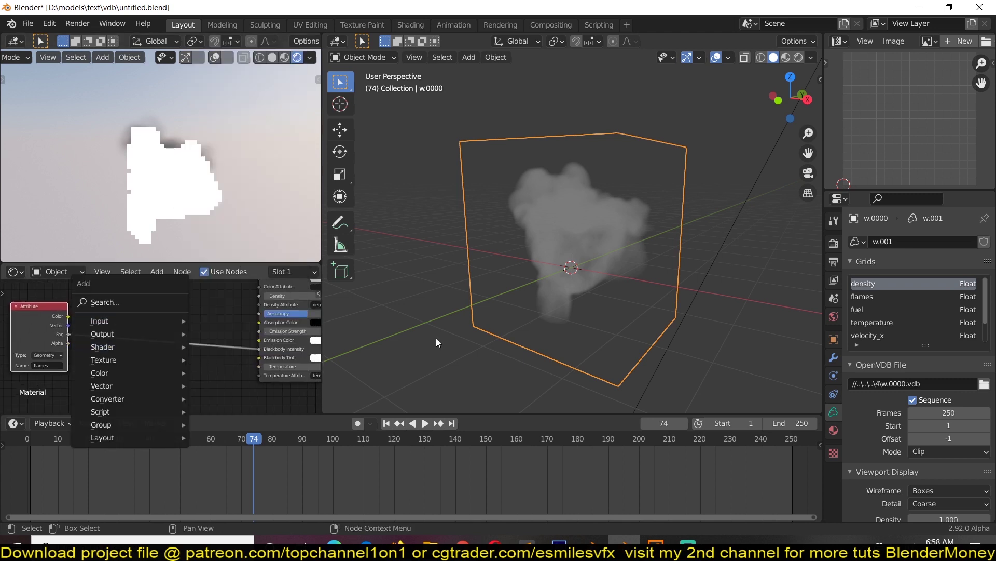
key(Escape)
key(shift+a)
key(Escape)
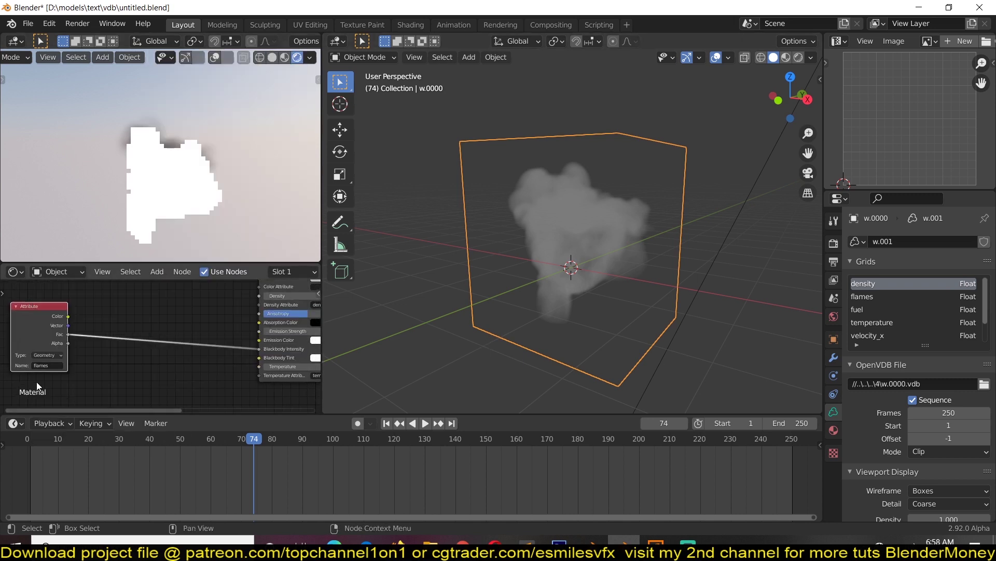
click(873, 298)
click(873, 288)
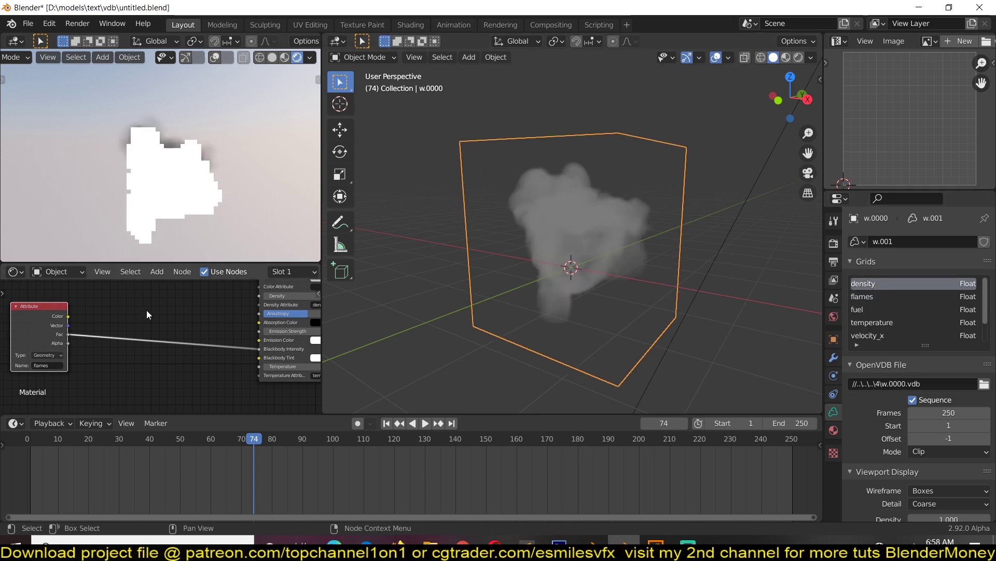
Insert a Math node on the link from the flames attribute, switch it to Multiply and set its value to 0.200.
key(shift+a)
mouse_move(82, 399)
click(179, 306)
click(174, 356)
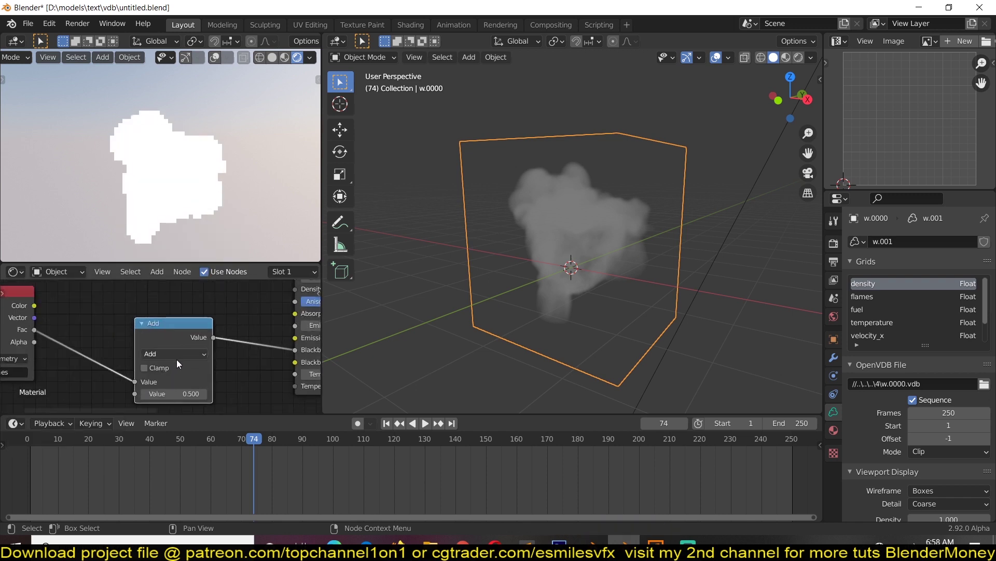
click(174, 354)
click(179, 400)
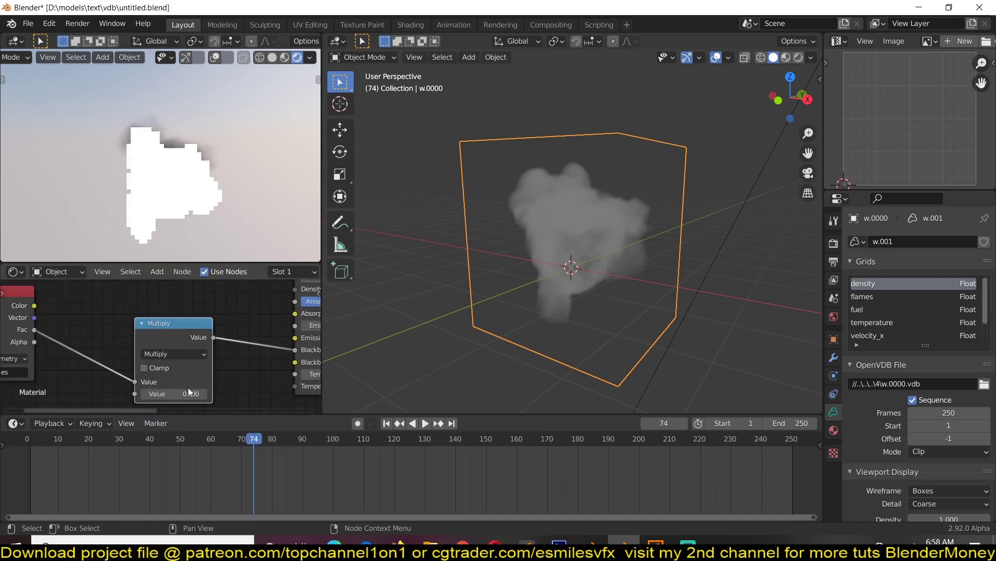
mouse_move(175, 394)
mouse_down()
mouse_move(151, 394)
mouse_move(162, 394)
mouse_up()
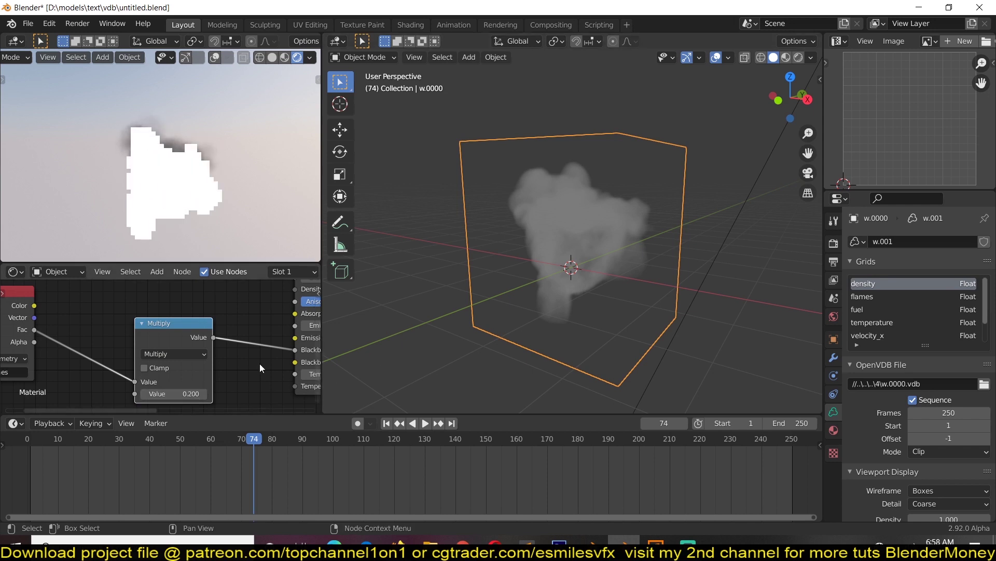
Compare the flames grid with the density grid in the viewport.
middle_drag(260, 363, 190, 362)
click(872, 299)
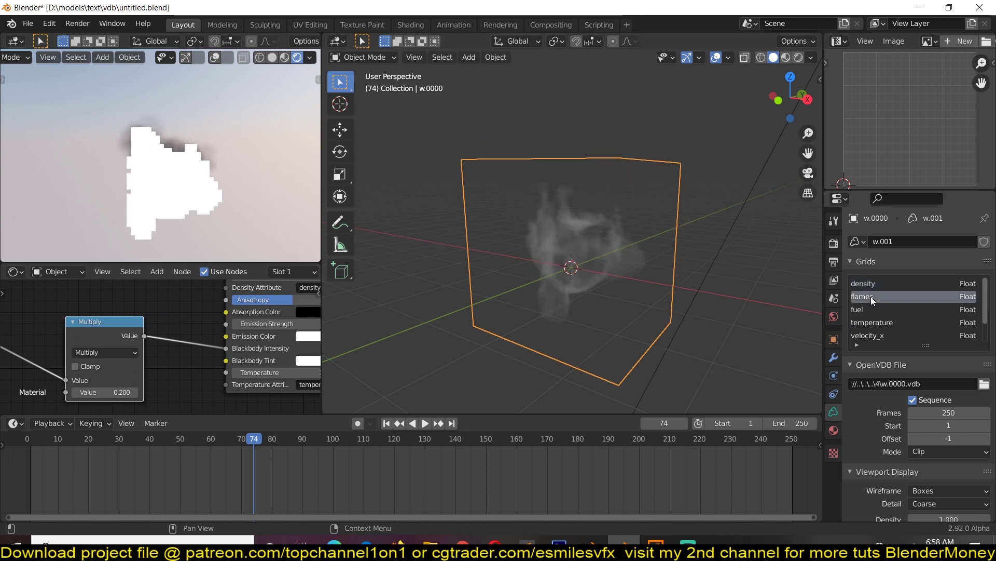
click(872, 286)
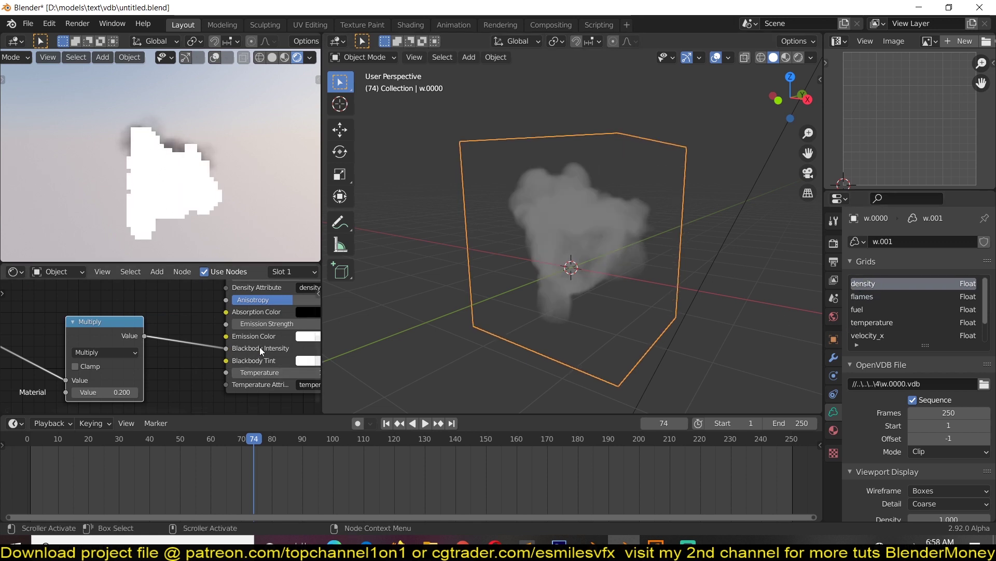
Move the Multiply node's link from Blackbody Intensity to Emission Strength and raise the multiplier to 8.
drag(228, 349, 224, 327)
middle_drag(125, 359, 139, 350)
drag(112, 385, 179, 384)
scroll(174, 189, up, 4)
middle_drag(173, 189, 194, 171)
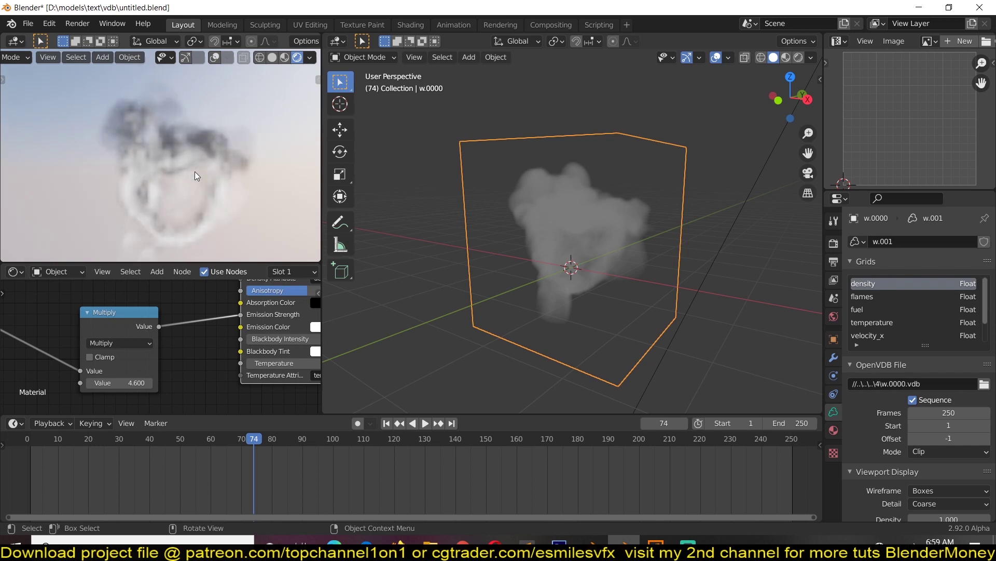
mouse_move(122, 383)
mouse_down()
mouse_move(145, 382)
mouse_move(136, 382)
mouse_up()
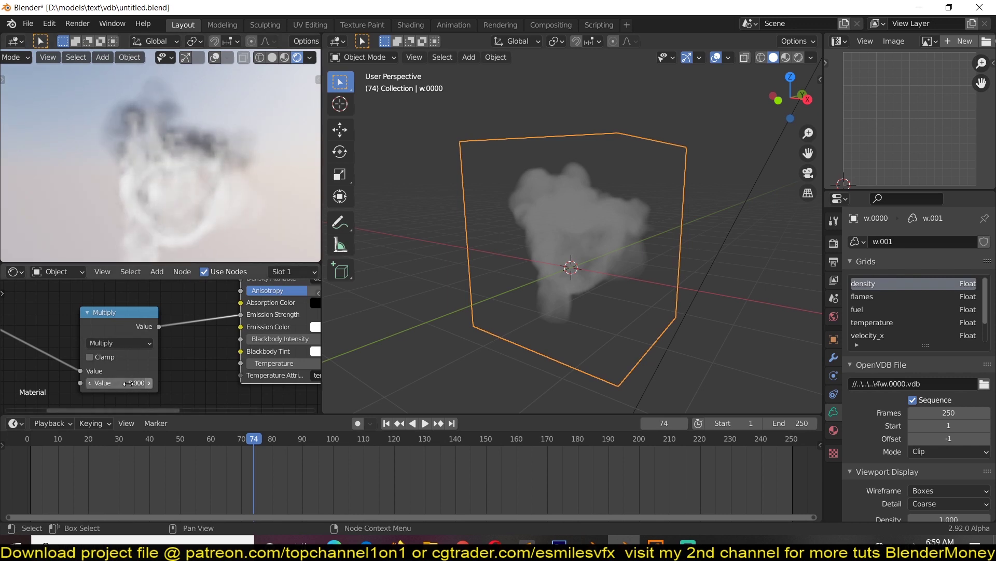
scroll(239, 118, down, 3)
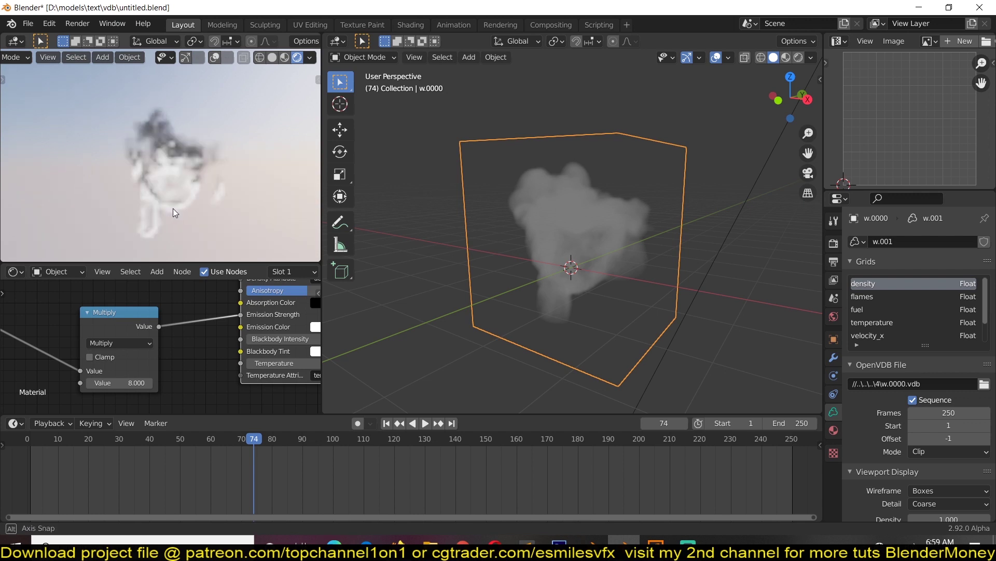
Connect the Attribute node's Color output to Emission Color and move the Multiply node below the link.
drag(113, 329, 111, 286)
scroll(110, 287, down, 3)
middle_drag(111, 287, 152, 298)
drag(148, 292, 122, 337)
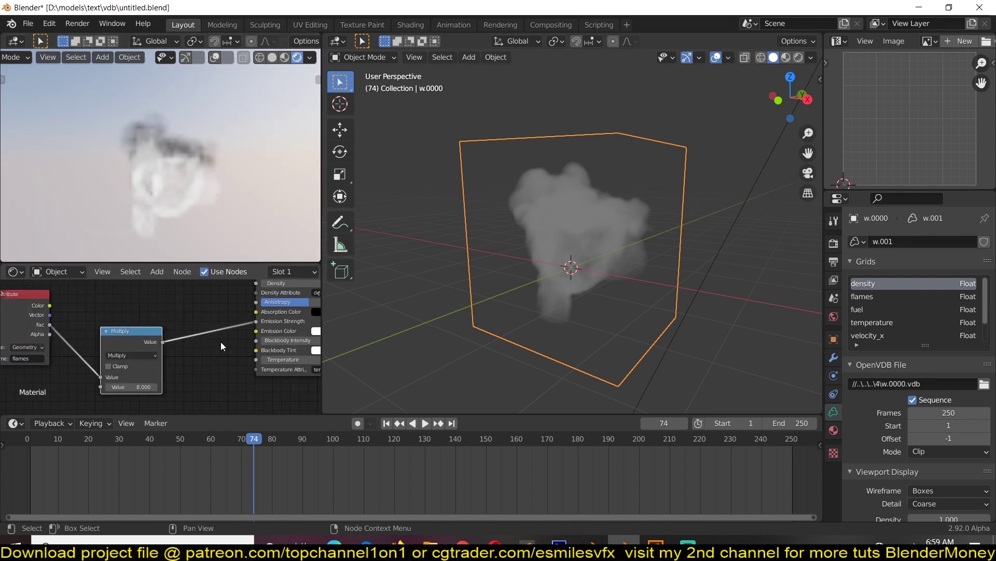
middle_drag(215, 343, 212, 344)
drag(46, 313, 251, 332)
click(131, 388)
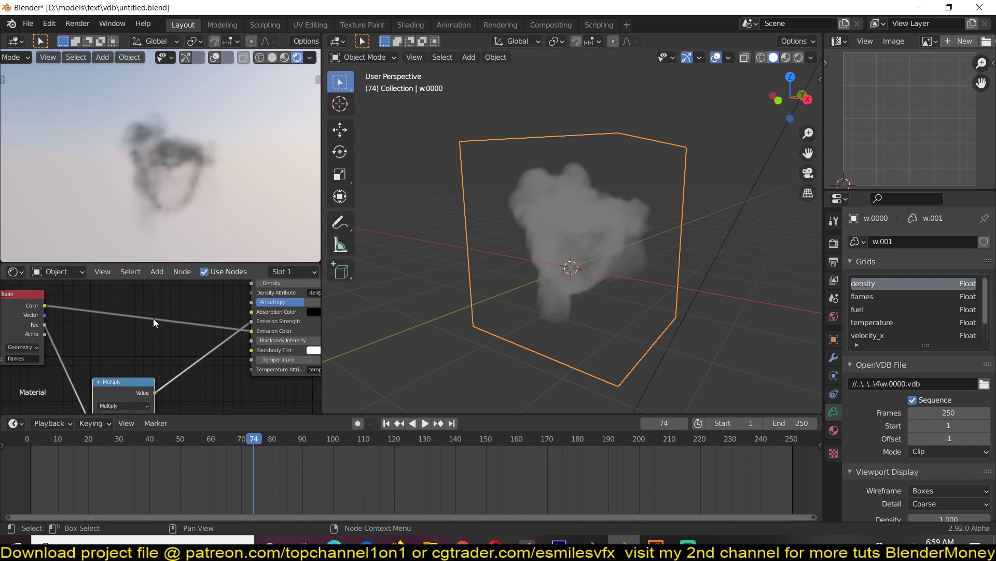
Insert a ColorRamp node on the link between the Attribute's Color output and Emission Color.
key(shift+a)
mouse_move(143, 333)
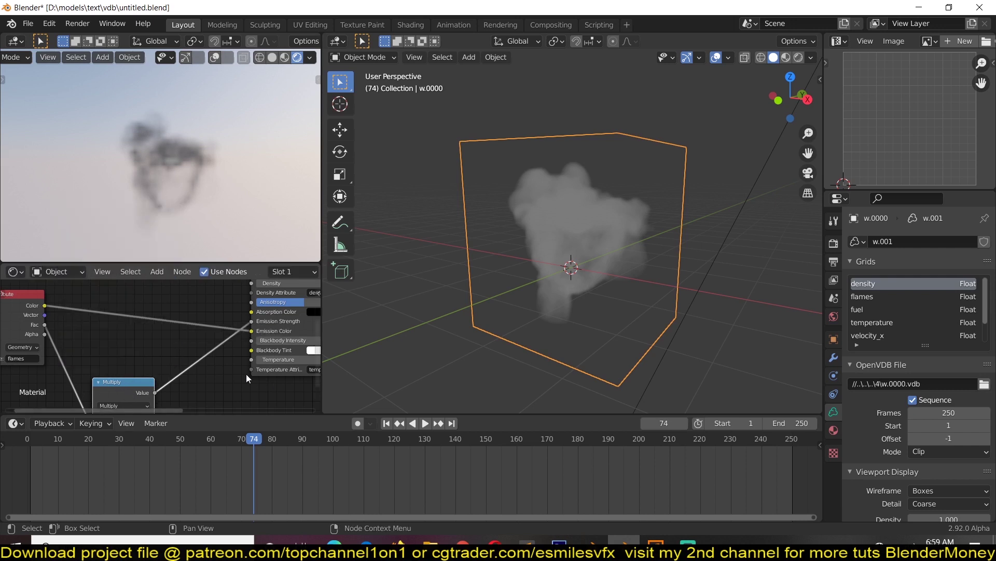
key(shift+a)
mouse_move(82, 346)
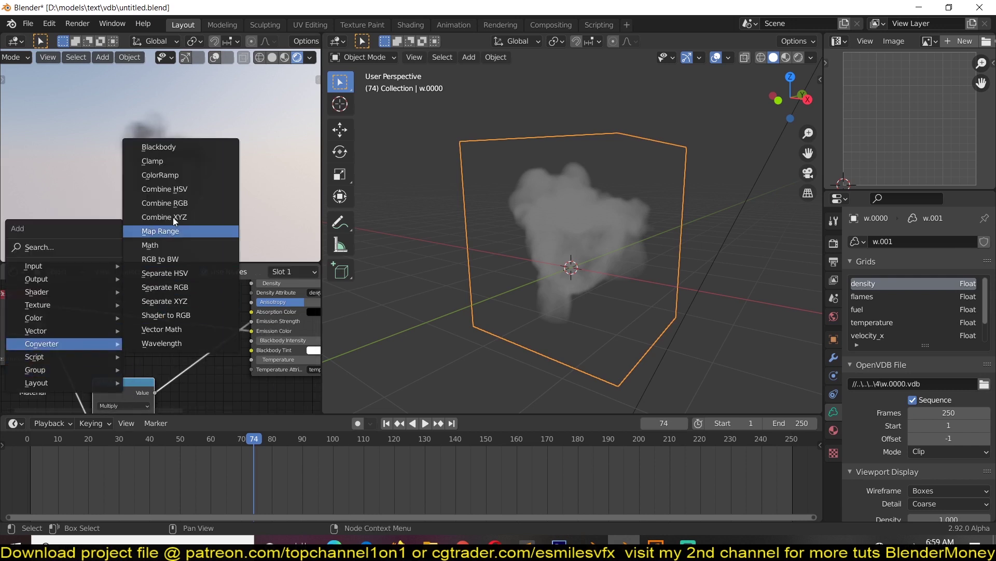
click(156, 175)
click(120, 299)
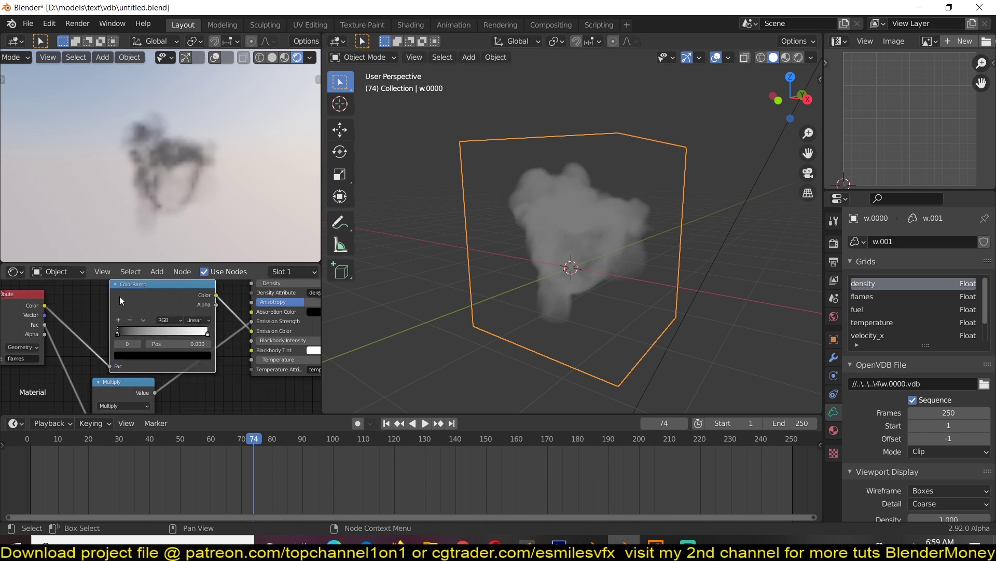
Set the ColorRamp's end stop to a bright blue.
click(208, 331)
click(163, 355)
click(170, 252)
drag(171, 253, 171, 244)
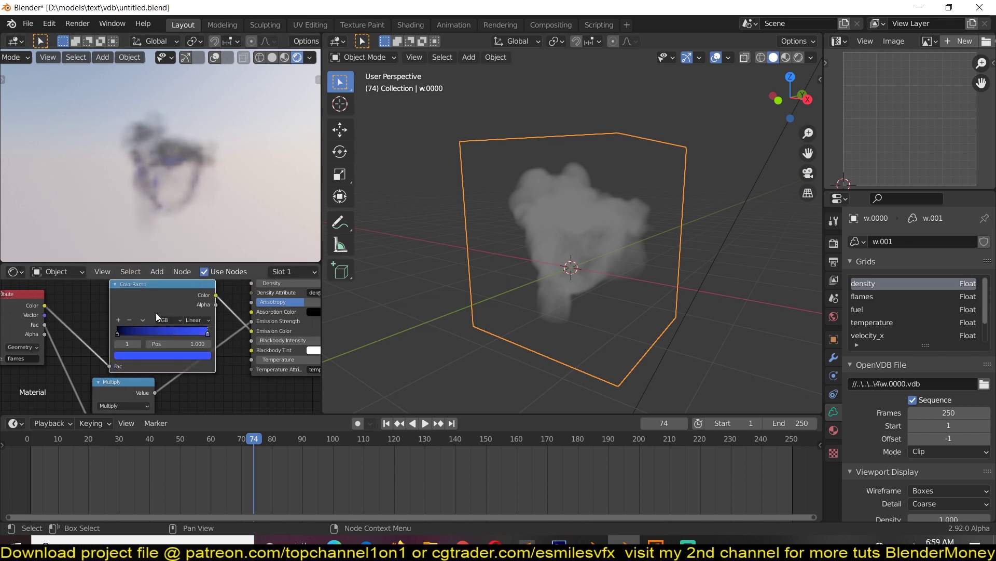
Add a middle stop to the ColorRamp and set the last stop to near-white with saturation 0.035 and value 1.
drag(169, 331, 209, 332)
click(120, 322)
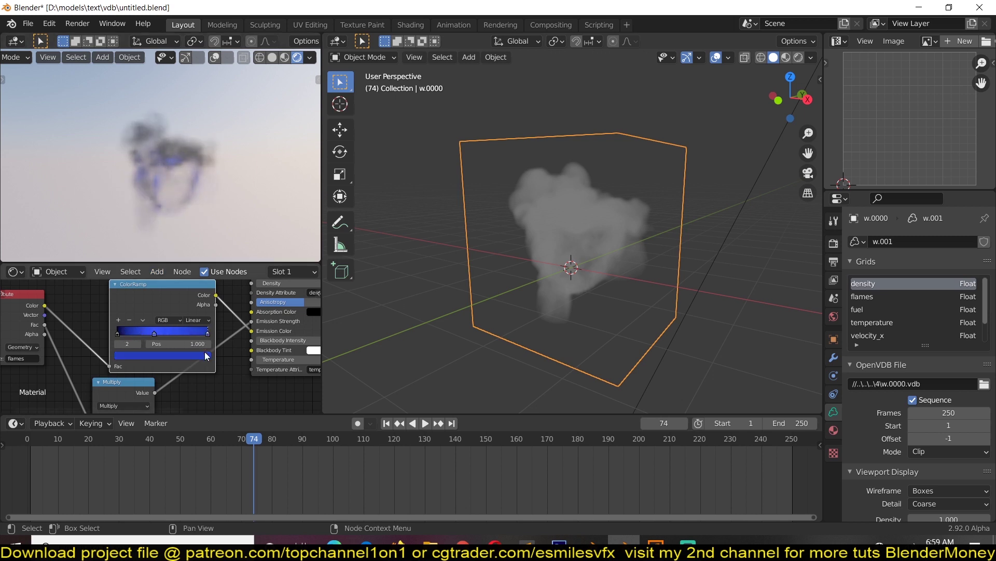
click(208, 354)
click(156, 262)
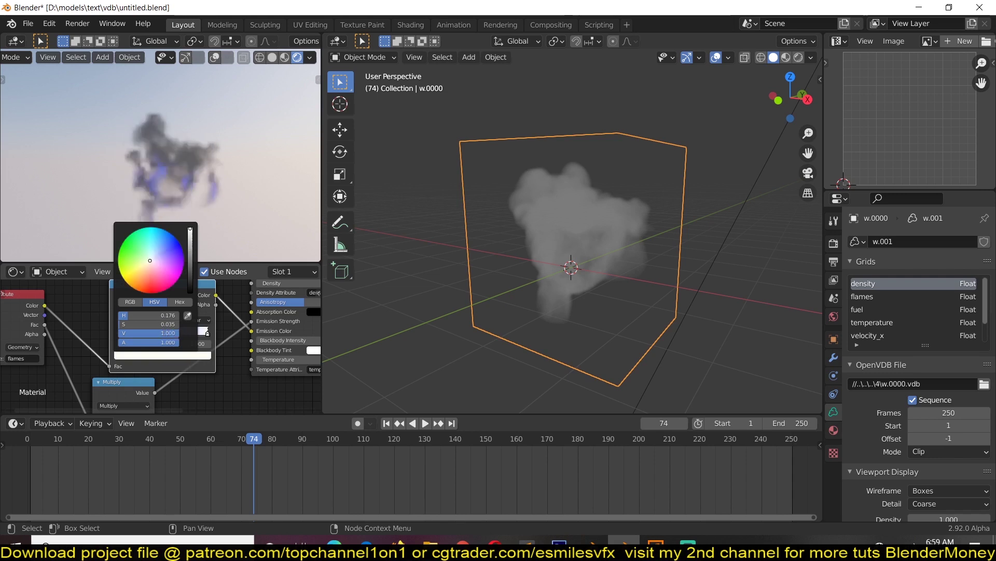
Set the Multiply node's value to 1000 to strengthen the emission.
middle_drag(163, 378, 175, 329)
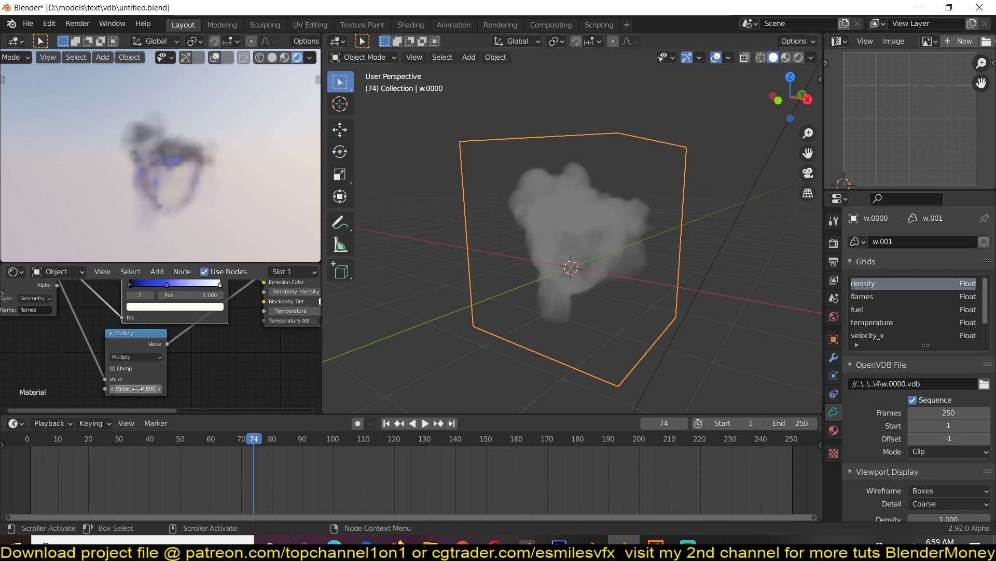
drag(135, 388, 147, 398)
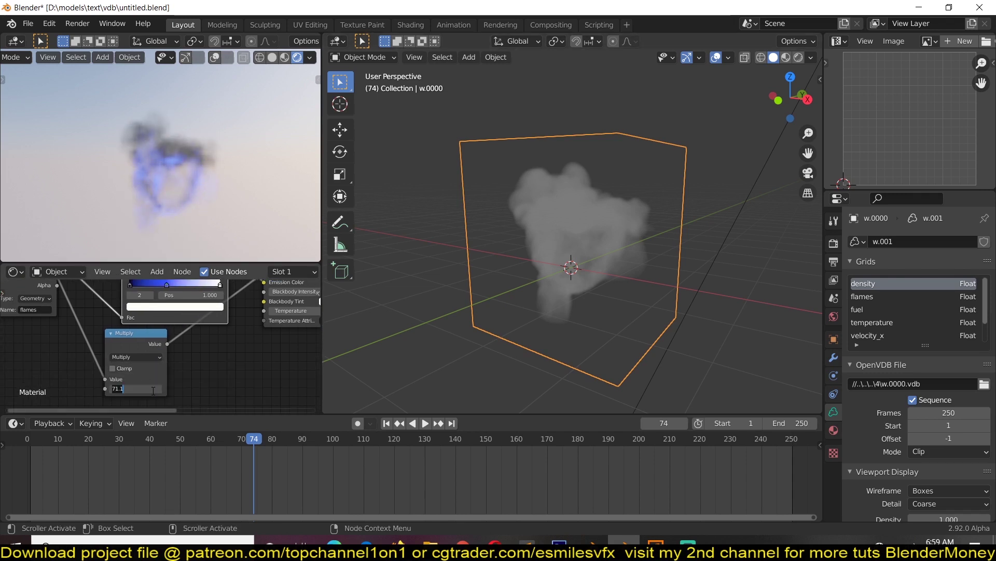
text(00)
key(Return)
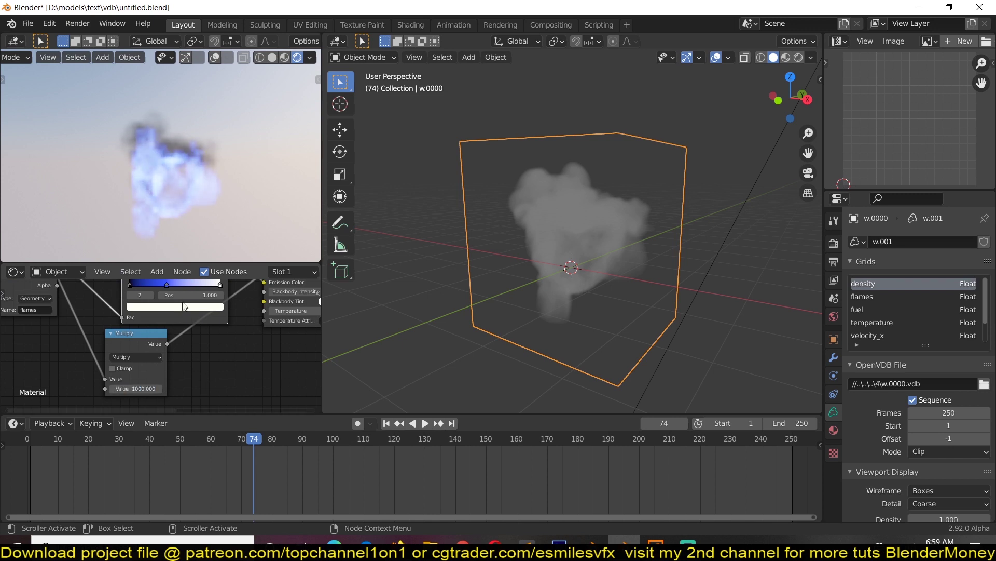
Change the ColorRamp's middle stop to a saturated orange and move the node away from the Principled Volume.
scroll(198, 350, down, 4)
middle_drag(197, 350, 200, 373)
scroll(201, 373, up, 1)
click(171, 322)
click(179, 340)
drag(173, 278, 154, 284)
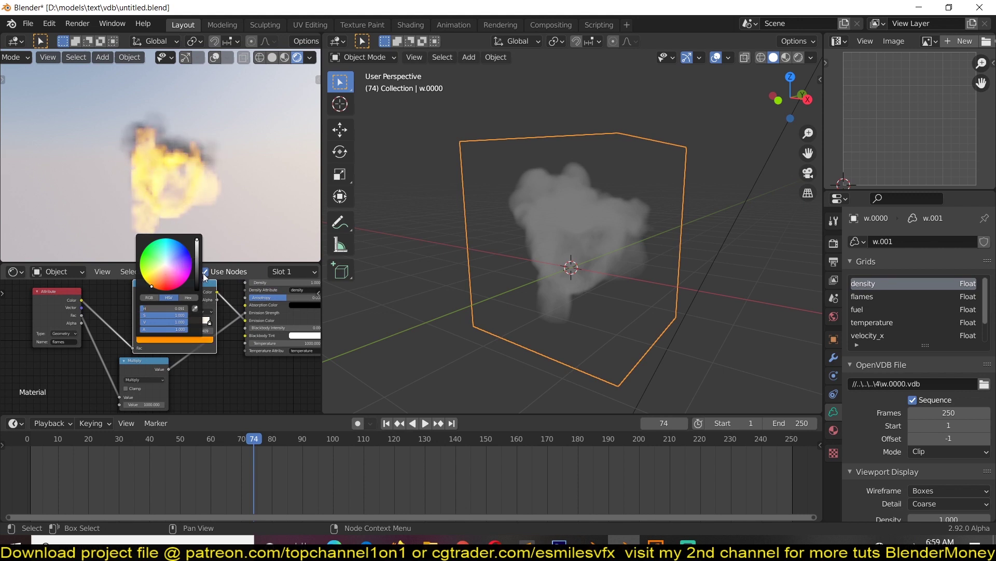
drag(203, 322, 133, 299)
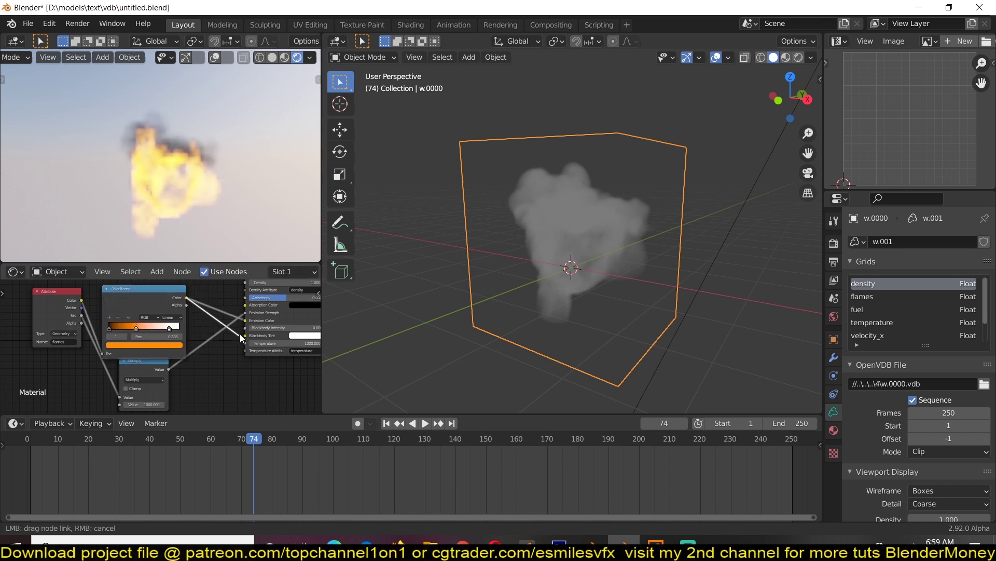
Connect the ColorRamp's Color output to Blackbody Tint as well, and reposition the Multiply node below the ColorRamp.
drag(247, 335, 247, 335)
middle_drag(236, 340, 187, 348)
drag(233, 335, 207, 337)
scroll(173, 298, up, 3)
middle_drag(185, 318, 209, 319)
scroll(183, 331, down, 3)
middle_drag(162, 350, 208, 340)
drag(66, 310, 314, 356)
middle_drag(158, 370, 169, 363)
drag(169, 363, 141, 380)
Compare the flames, temperature and density grids in the viewport, ending on density.
click(907, 297)
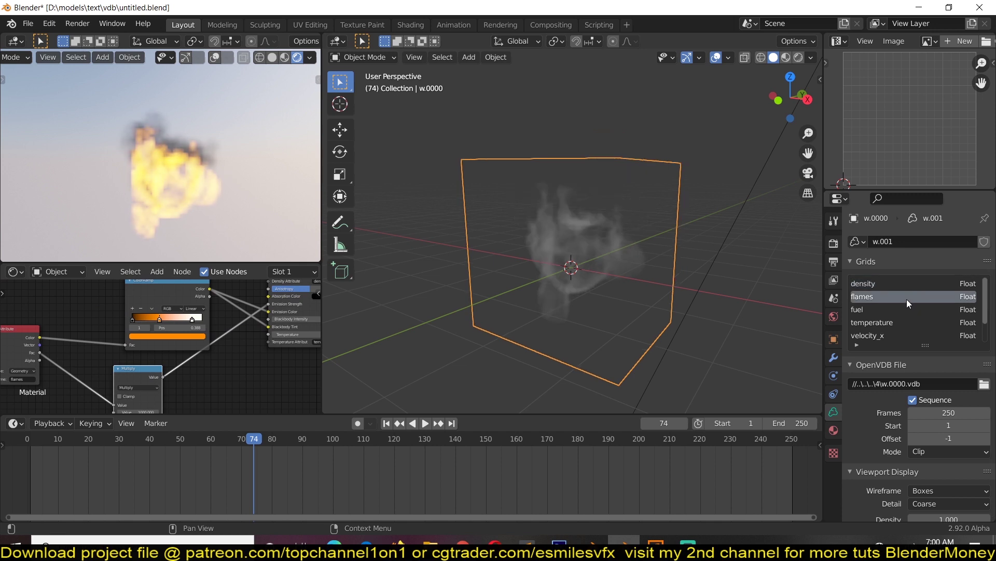
click(903, 319)
click(896, 283)
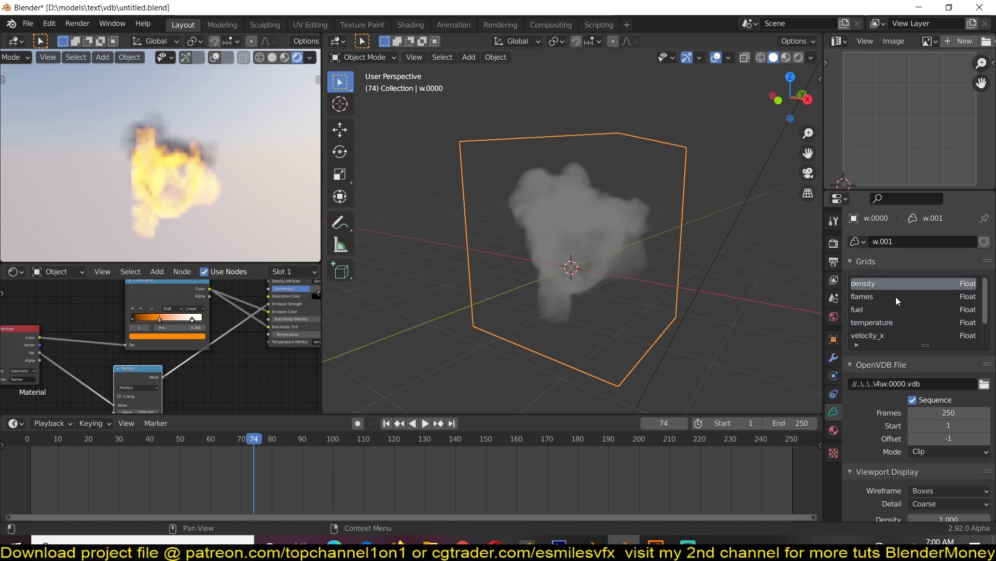
click(896, 297)
click(881, 285)
Raise the Multiply node's value to 1002.
middle_drag(117, 322, 64, 305)
scroll(143, 315, up, 1)
scroll(142, 314, up, 1)
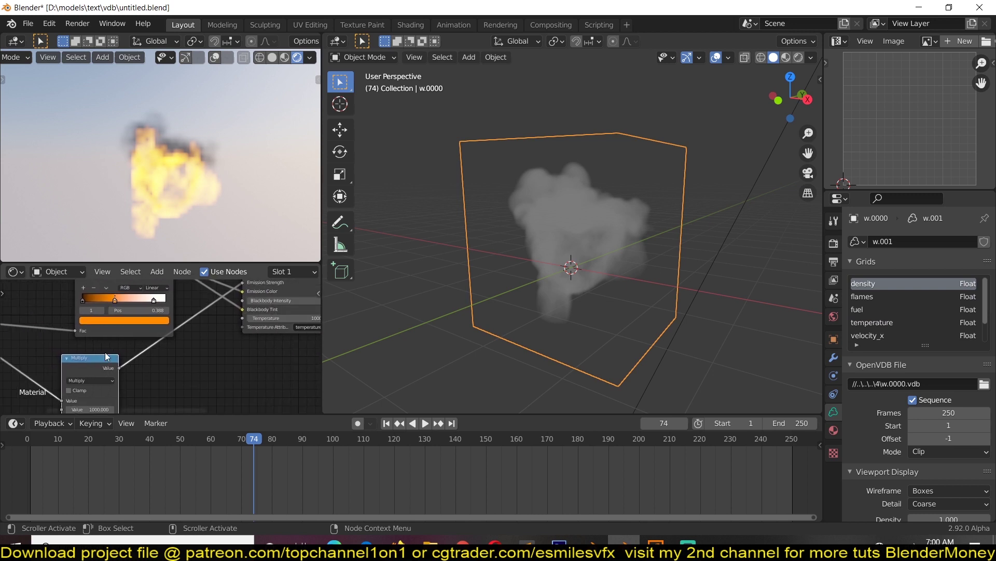
middle_drag(101, 373, 108, 354)
drag(98, 392, 113, 391)
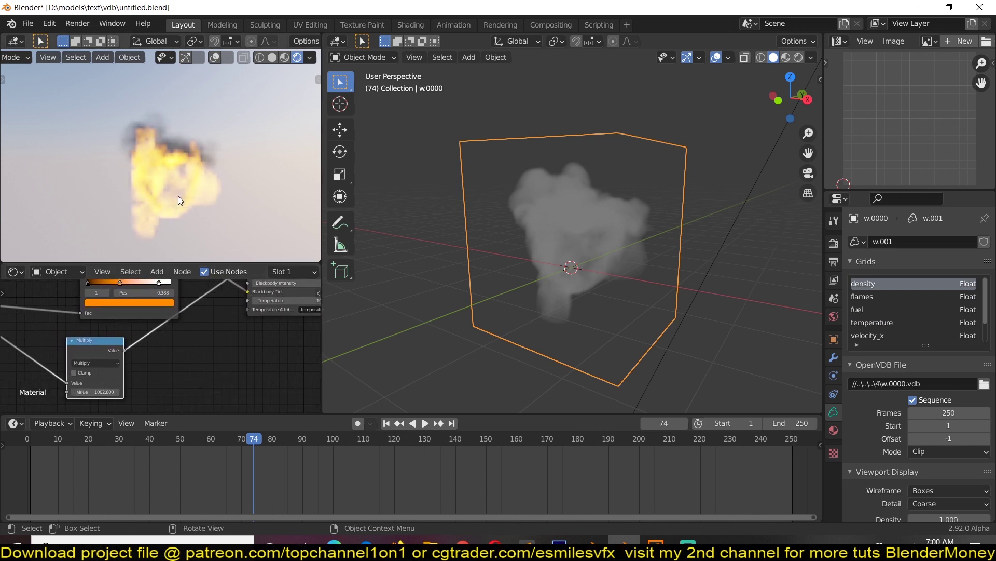
Set the Eevee volumetrics tile size to 2 px.
scroll(185, 195, up, 2)
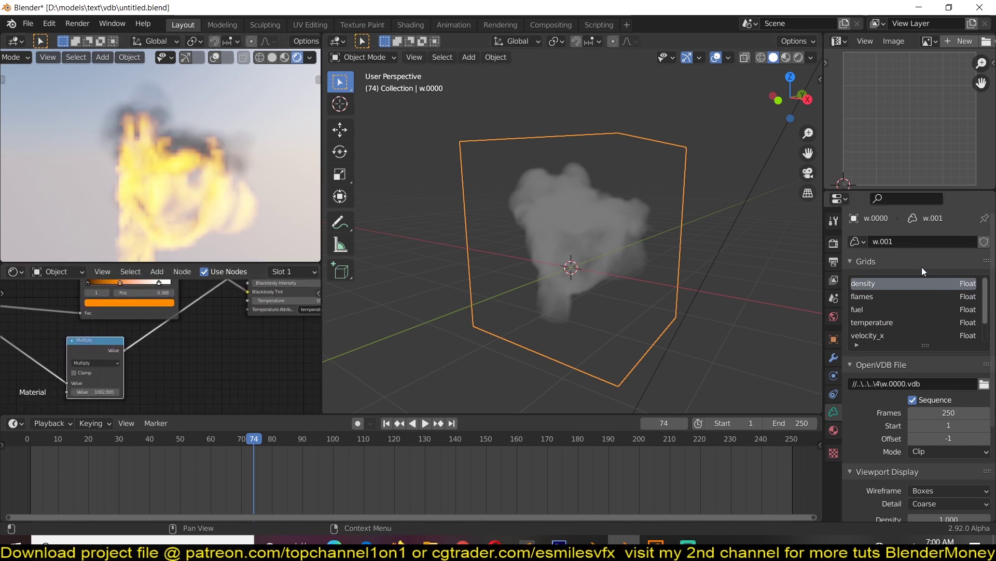
click(833, 243)
scroll(910, 510, down, 5)
scroll(912, 369, down, 1)
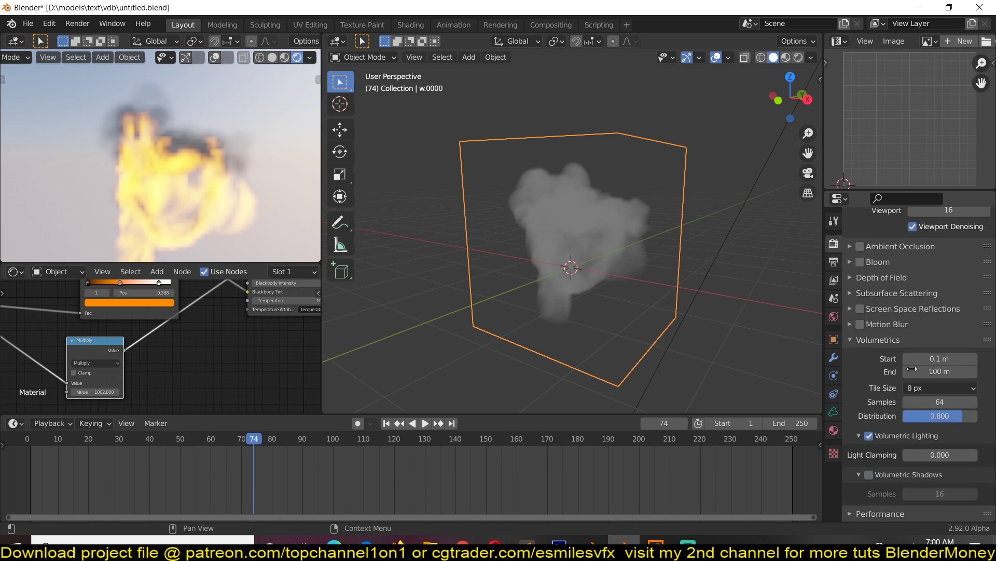
click(917, 389)
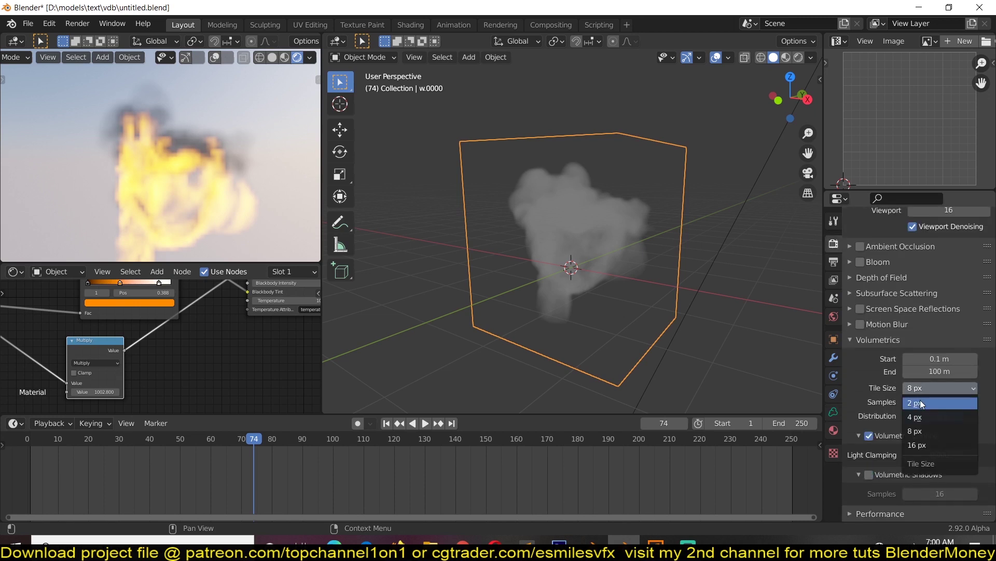
click(923, 403)
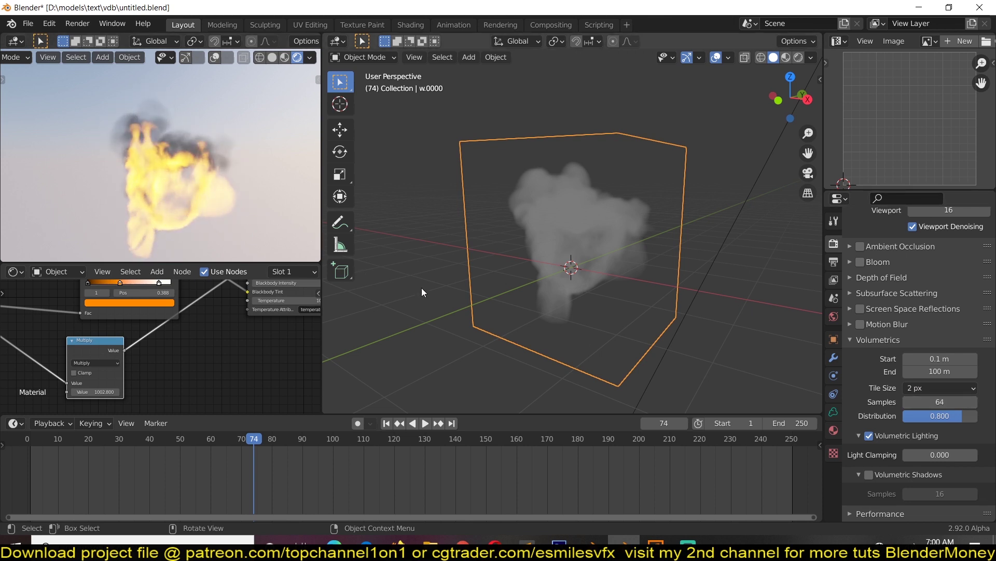
Set the viewport sampling to 64 samples.
scroll(901, 333, up, 4)
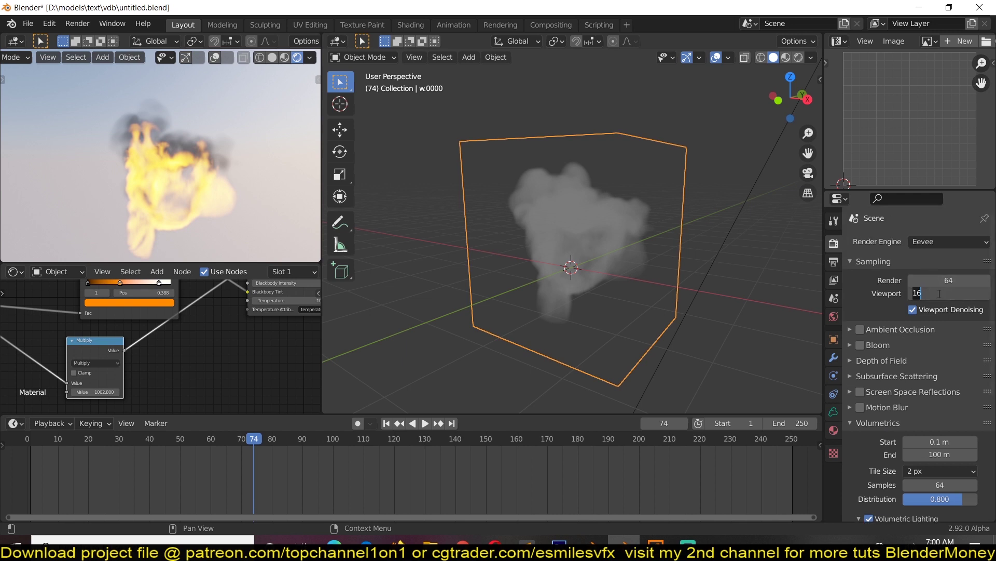
key(Return)
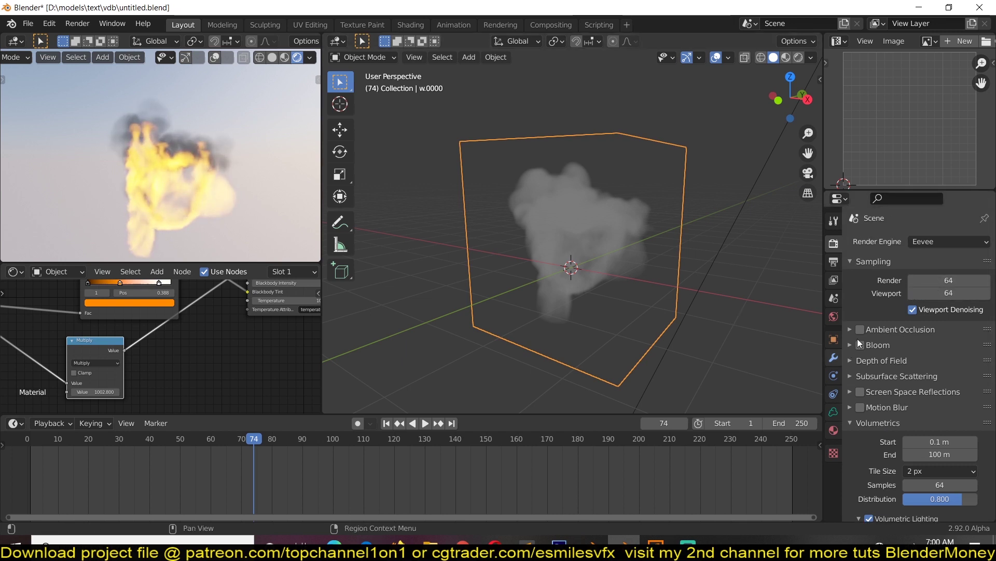
scroll(136, 200, up, 2)
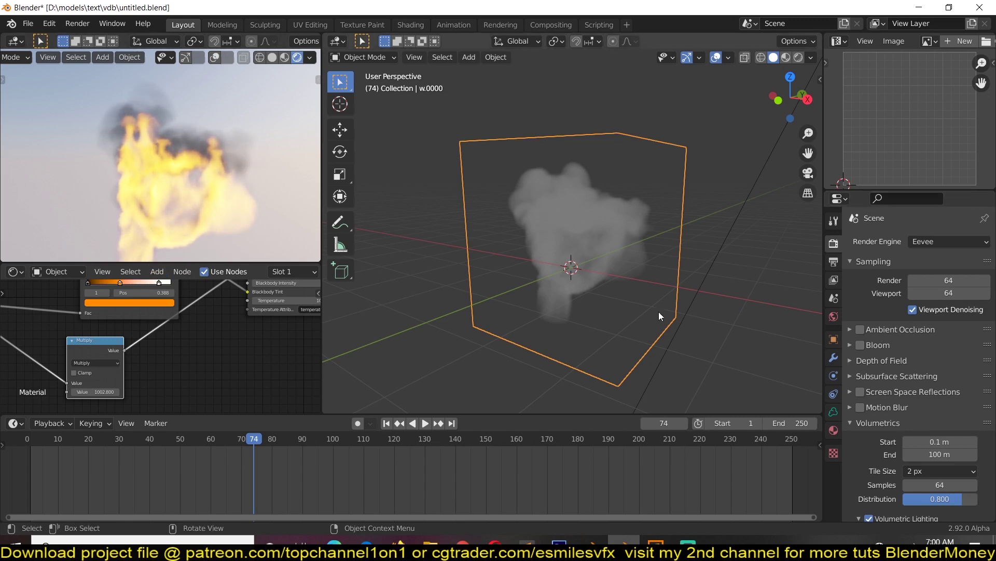
Change the ColorRamp's middle stop at position 0.388 to a red-orange.
middle_drag(157, 366, 215, 383)
click(206, 323)
drag(179, 250, 171, 258)
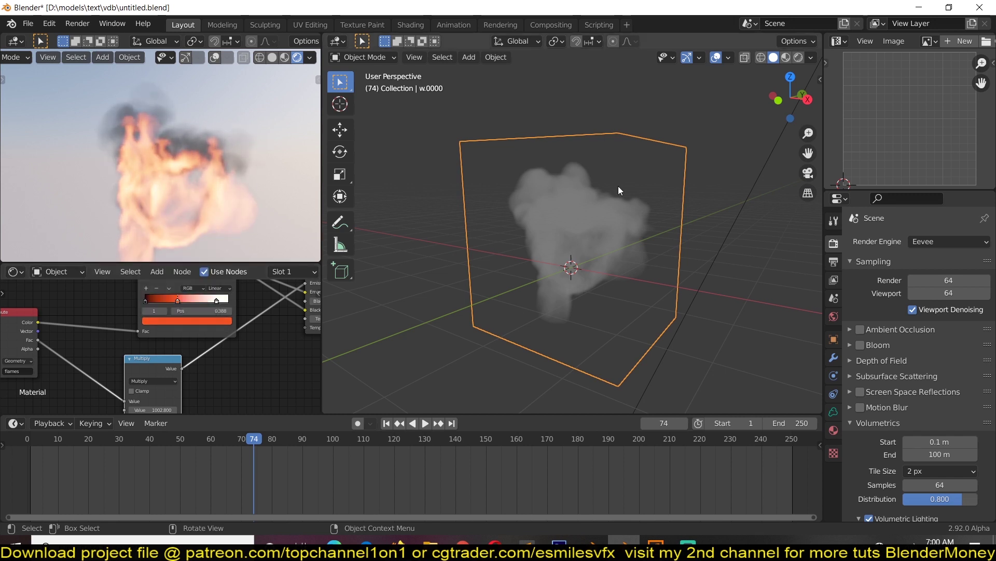
Go to frame 110 and enable Volumetric Shadows for Eevee.
scroll(623, 207, down, 4)
click(364, 482)
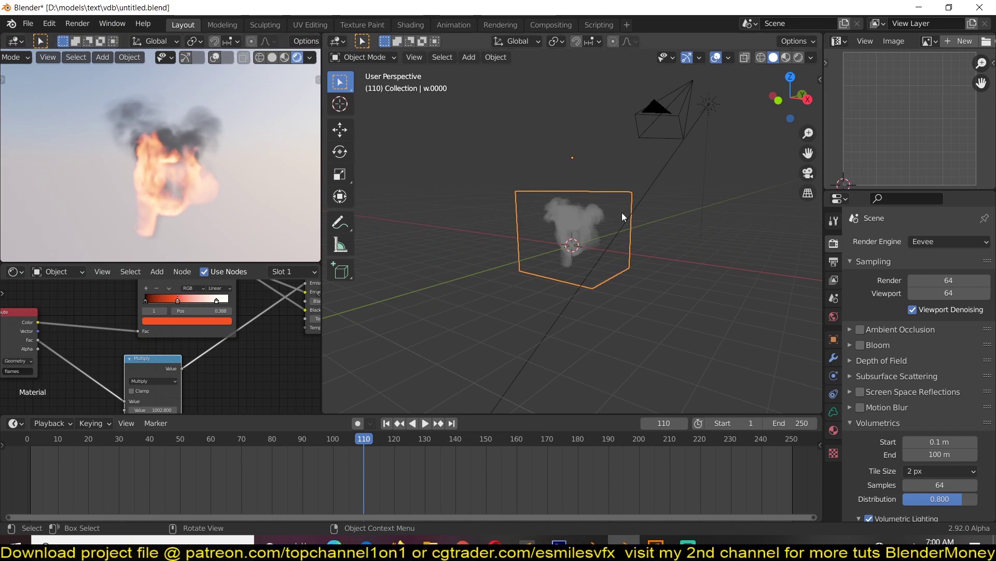
click(638, 188)
click(622, 244)
scroll(871, 457, down, 4)
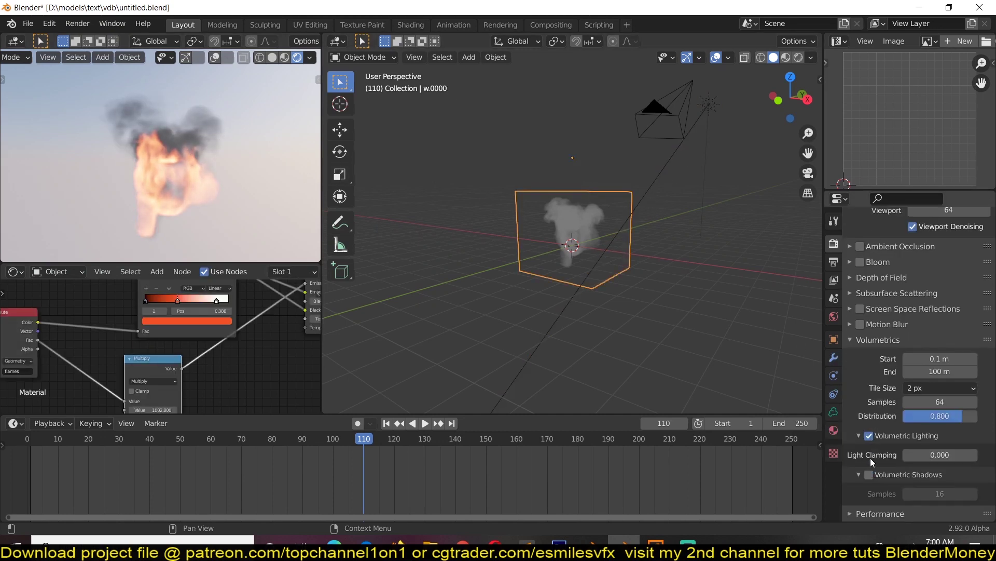
click(866, 476)
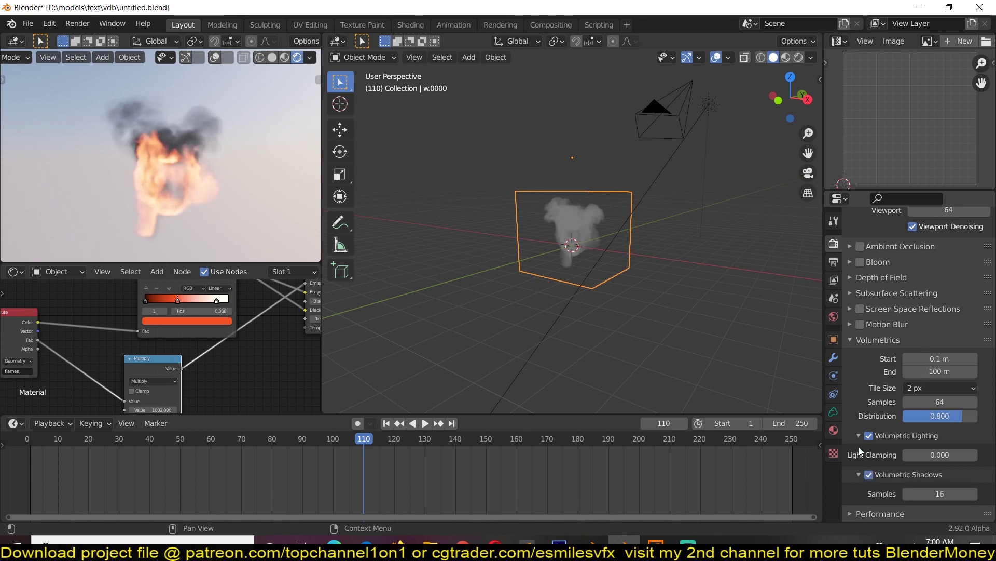
Set the sun light's strength to 10.
click(662, 182)
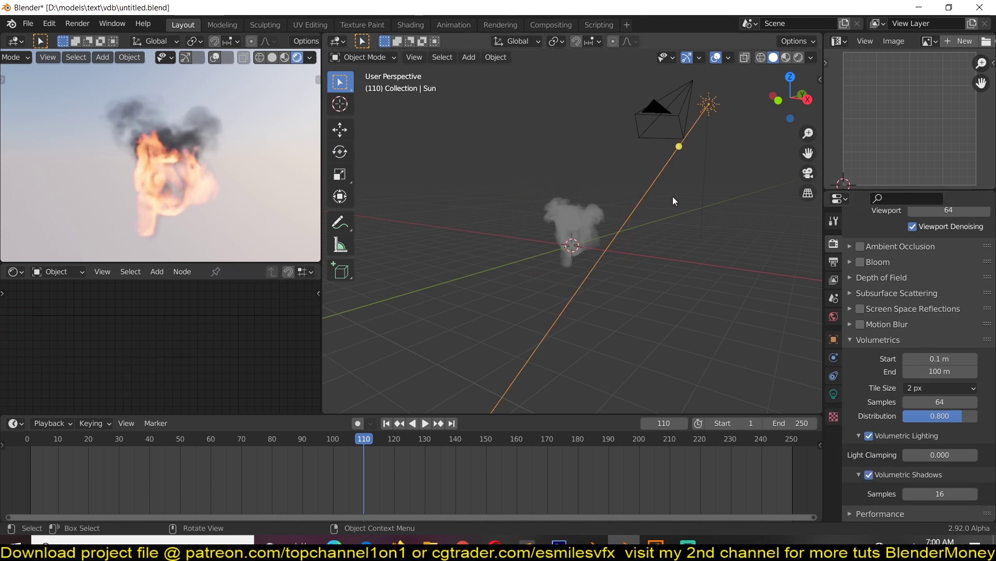
click(834, 394)
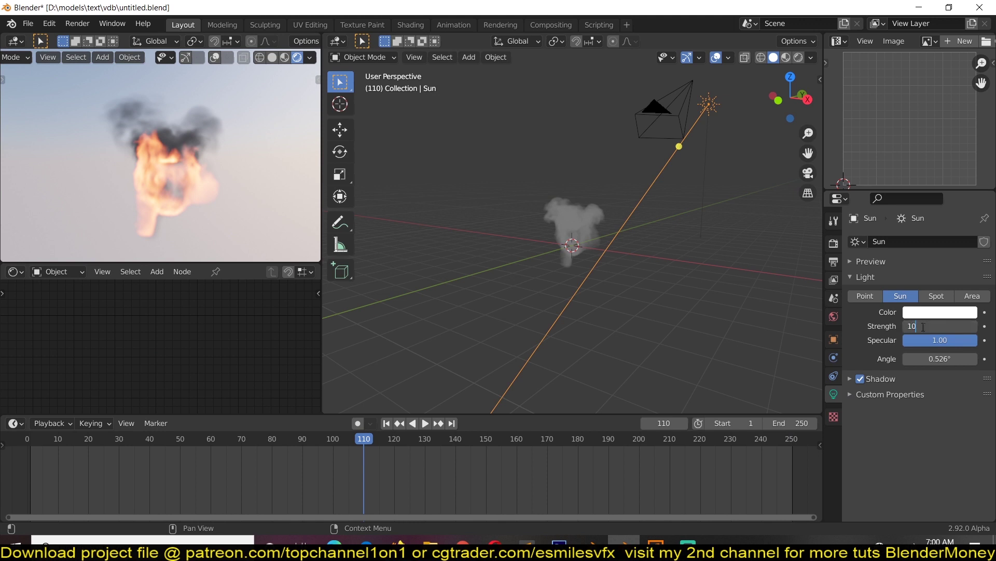
click(931, 326)
text(10)
key(Return)
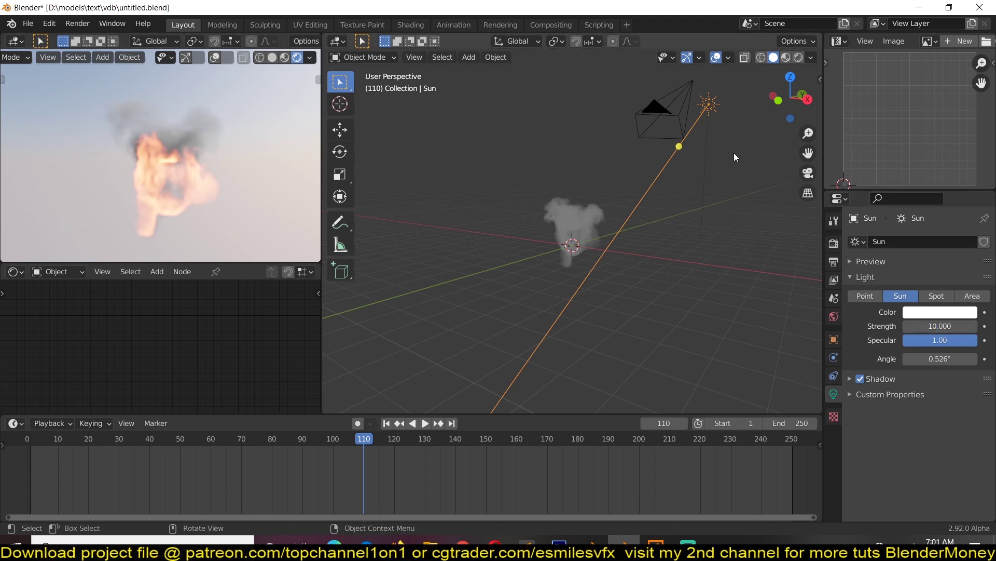
Rotate the sun freely with a trackball rotation so its beam aims at the smoke volume.
key(r)
key(r)
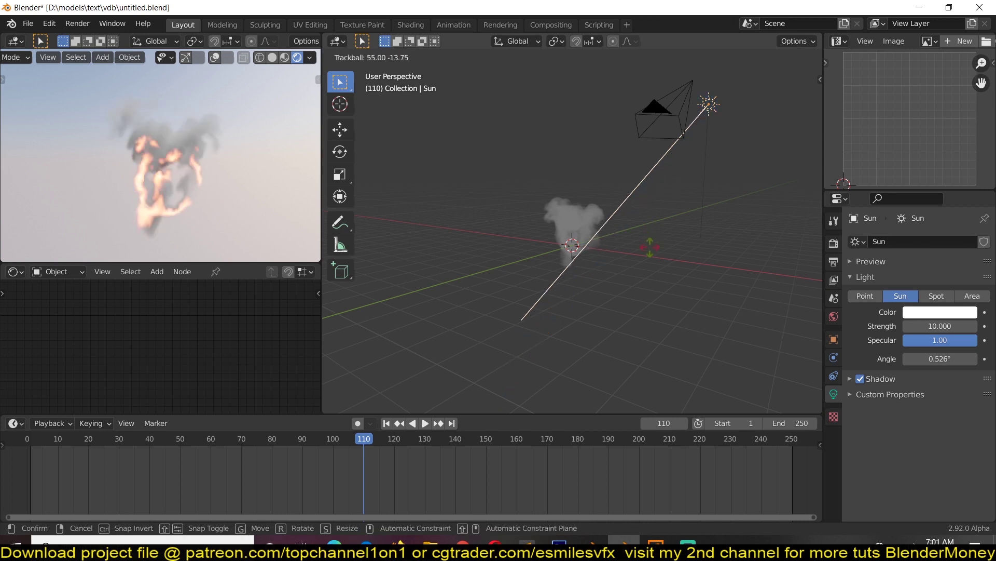
click(131, 173)
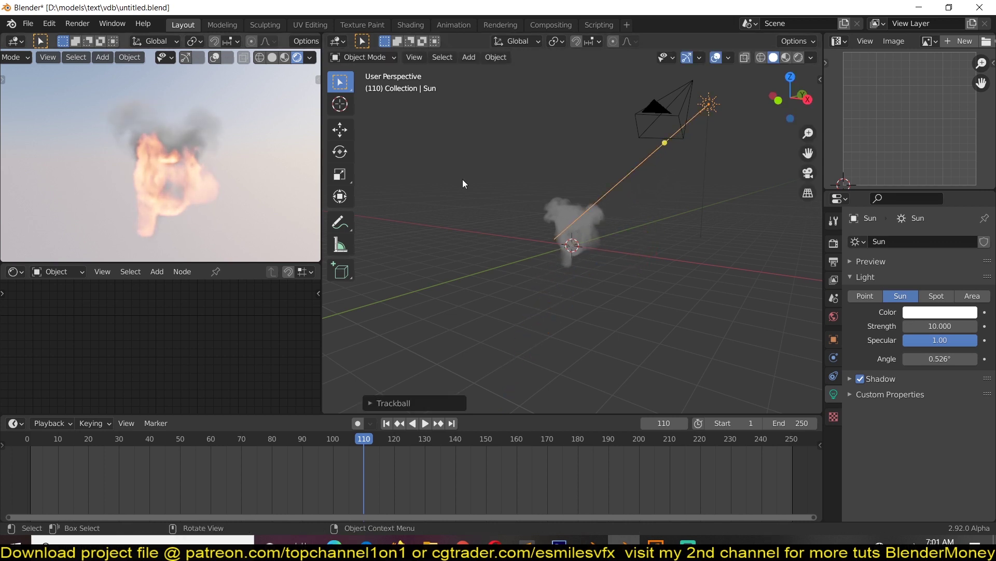
Reselect the smoke volume to bring back its material nodes, and go to frame 167.
click(560, 214)
middle_drag(202, 348, 194, 311)
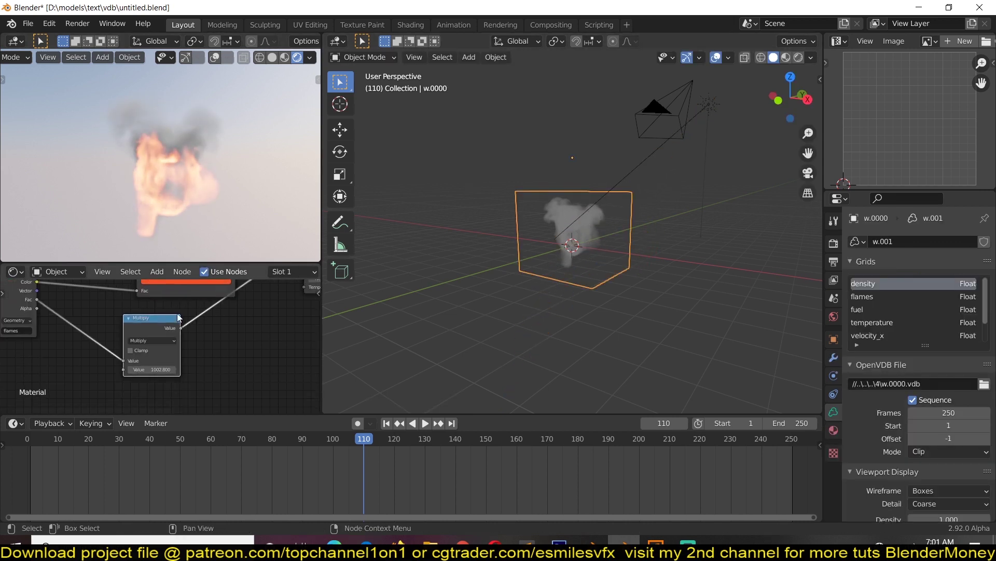
click(538, 460)
Darken the world's sky background to a strength of 0.030, testing strength 0 and previewing frame 81 along the way.
click(834, 244)
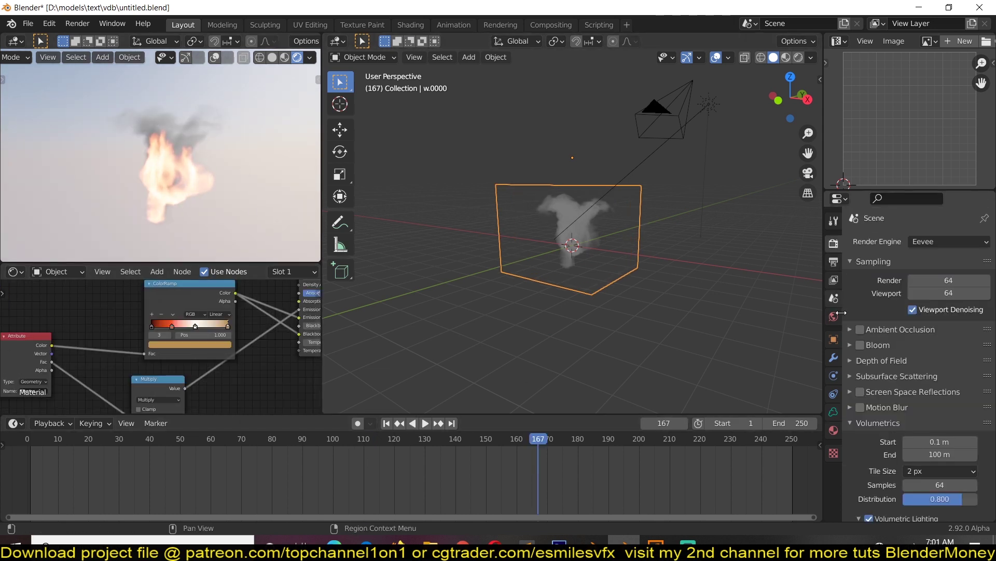
click(829, 317)
drag(960, 429, 913, 430)
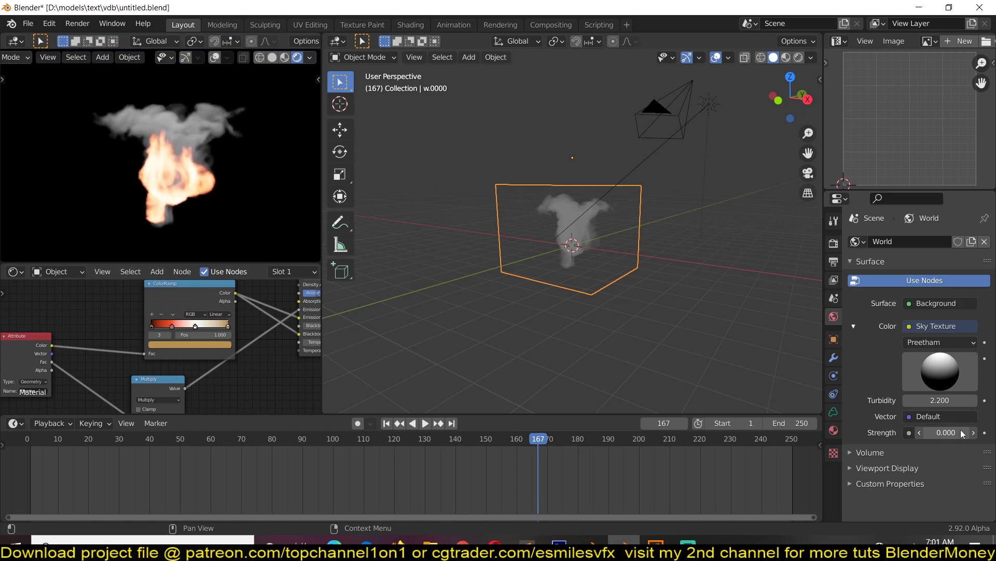
click(275, 456)
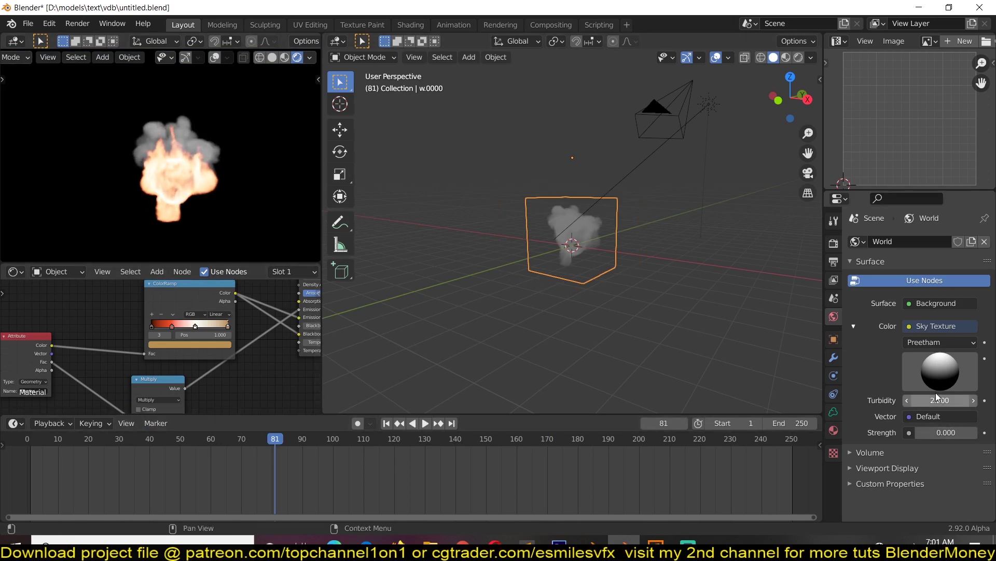
mouse_move(947, 433)
mouse_down()
mouse_move(972, 432)
mouse_move(948, 432)
mouse_up()
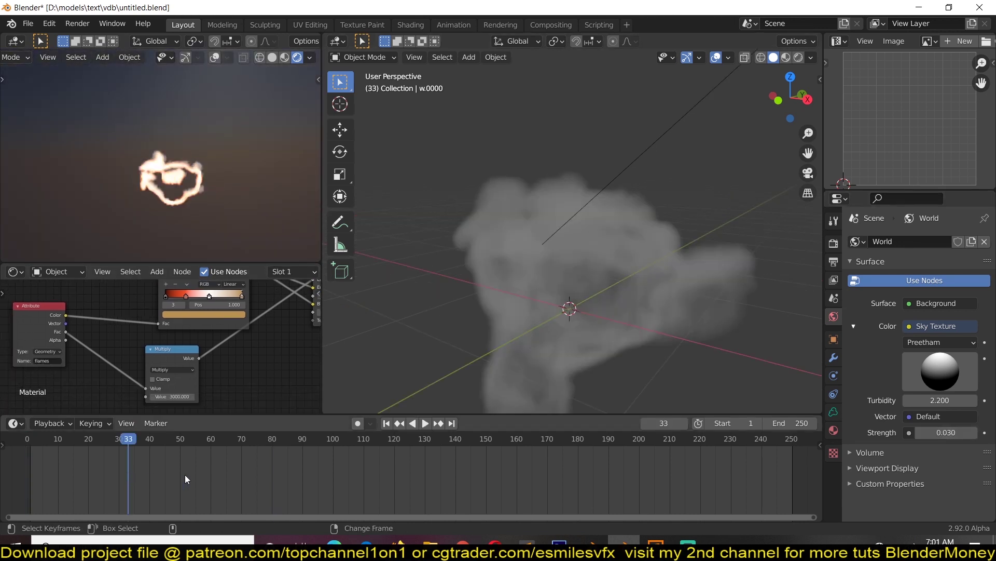
Scrub the animation to frame 122 and examine the fire and smoke up close in the rendered view.
right_drag(185, 474, 400, 473)
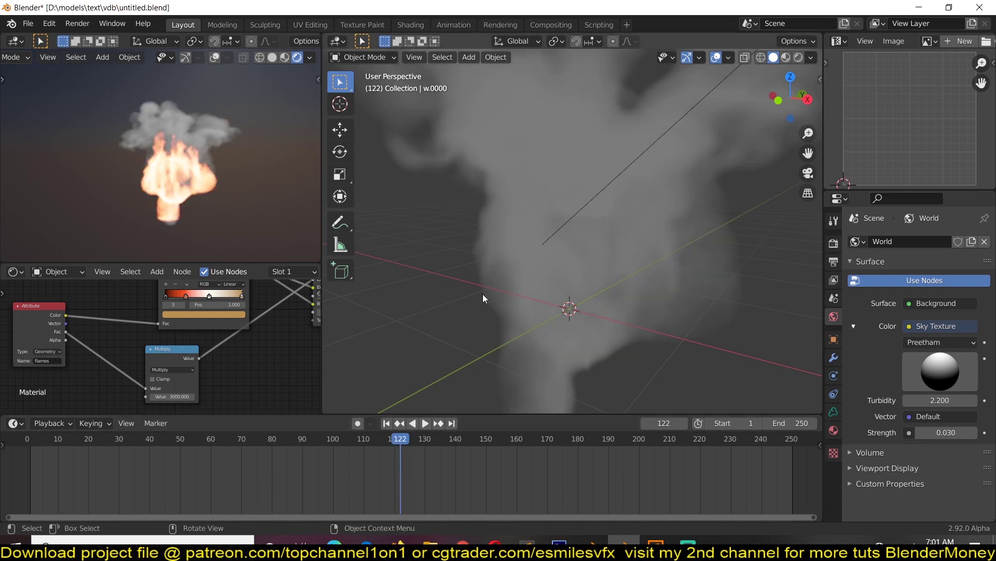
scroll(483, 294, down, 2)
scroll(85, 195, up, 6)
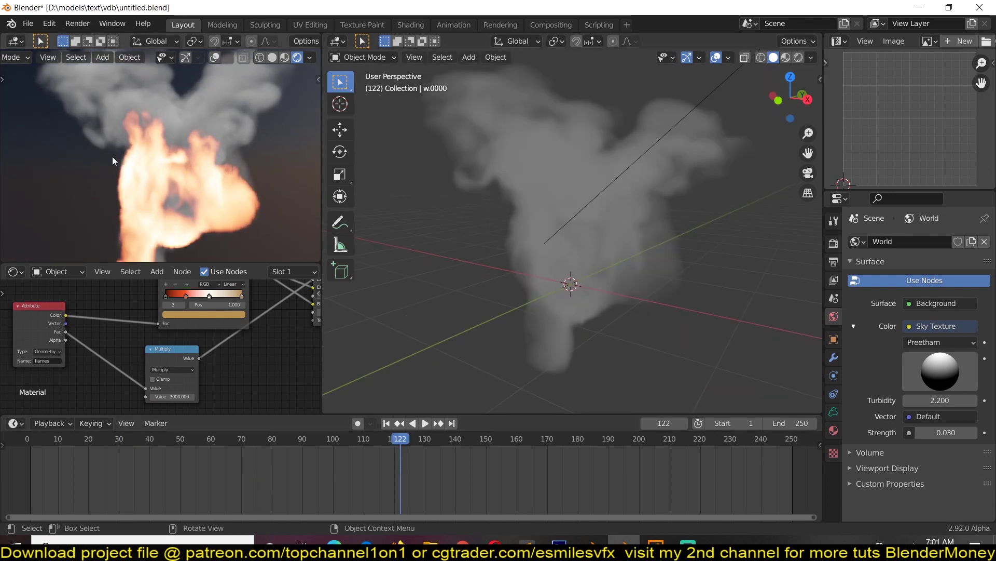
scroll(111, 148, down, 5)
scroll(148, 313, down, 4)
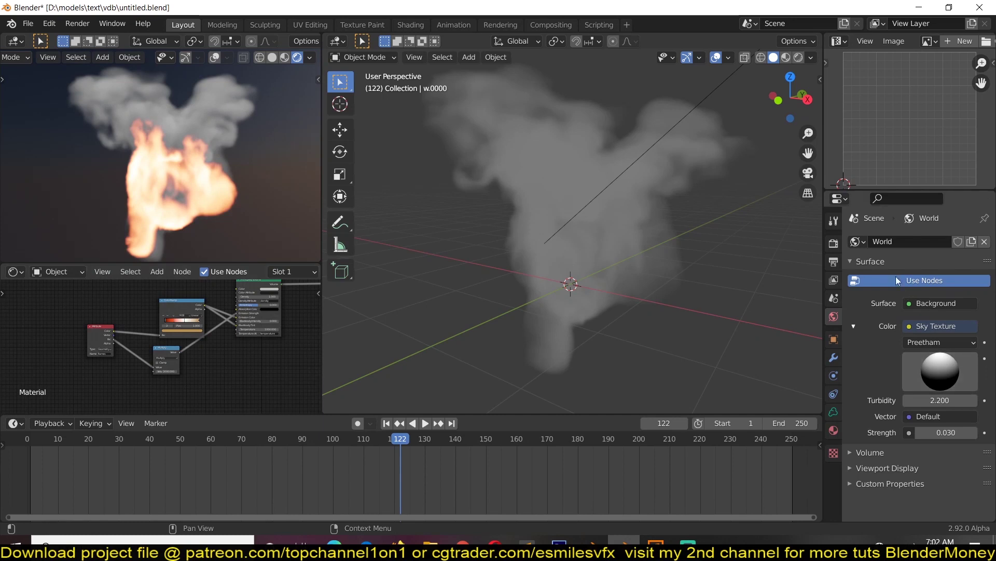
Try Cycles as the render engine to compare the fire's look, and return to Eevee.
click(840, 244)
click(914, 242)
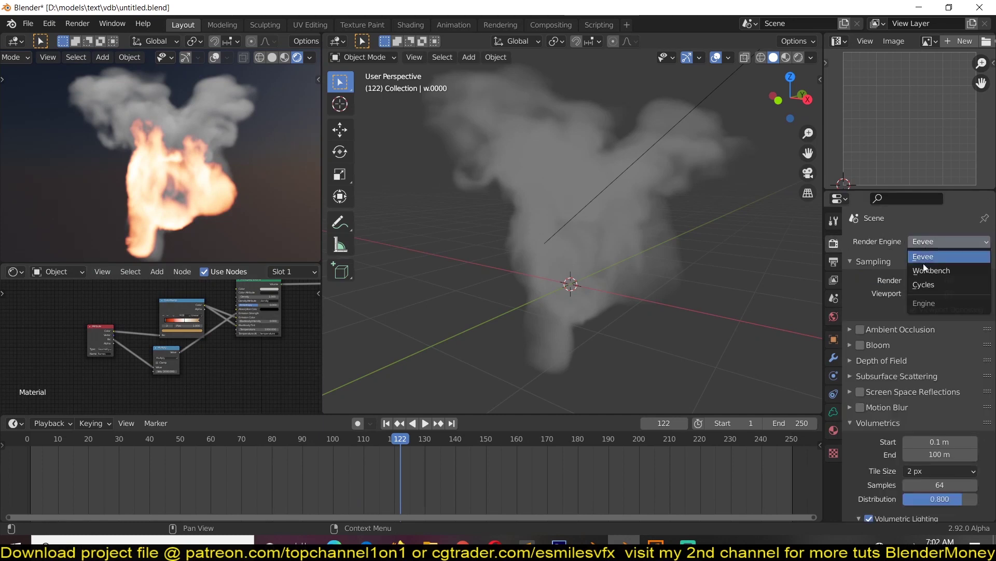
click(927, 284)
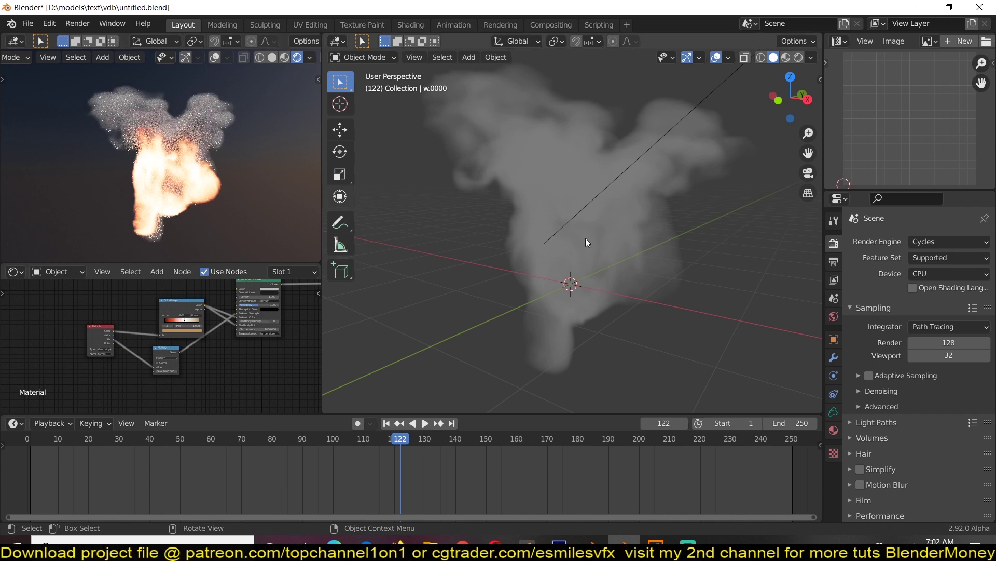
click(910, 242)
click(921, 253)
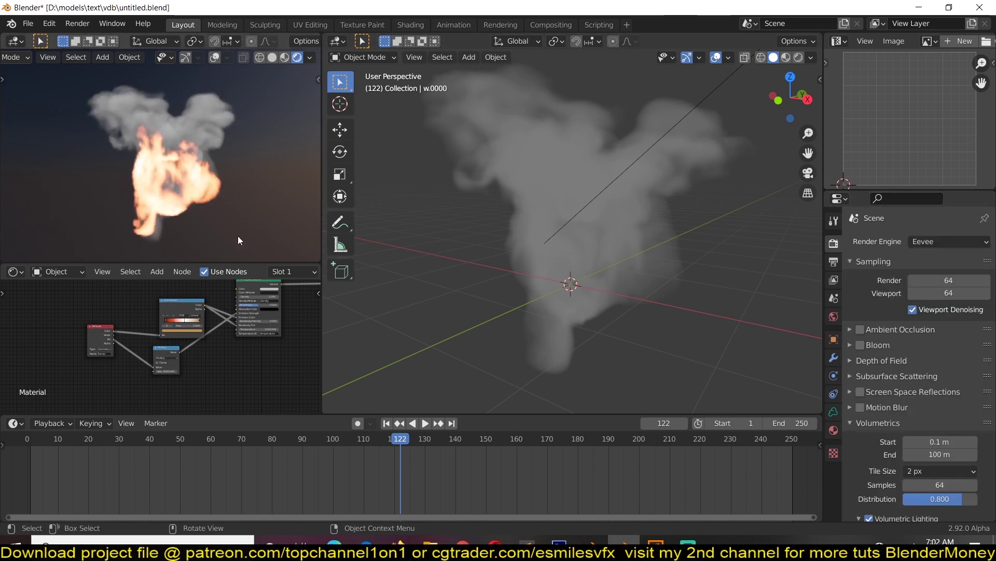
View the smoke from another angle, compare it with the fire simulation in EmberGen, and return to Blender.
middle_drag(479, 231, 522, 344)
click(659, 545)
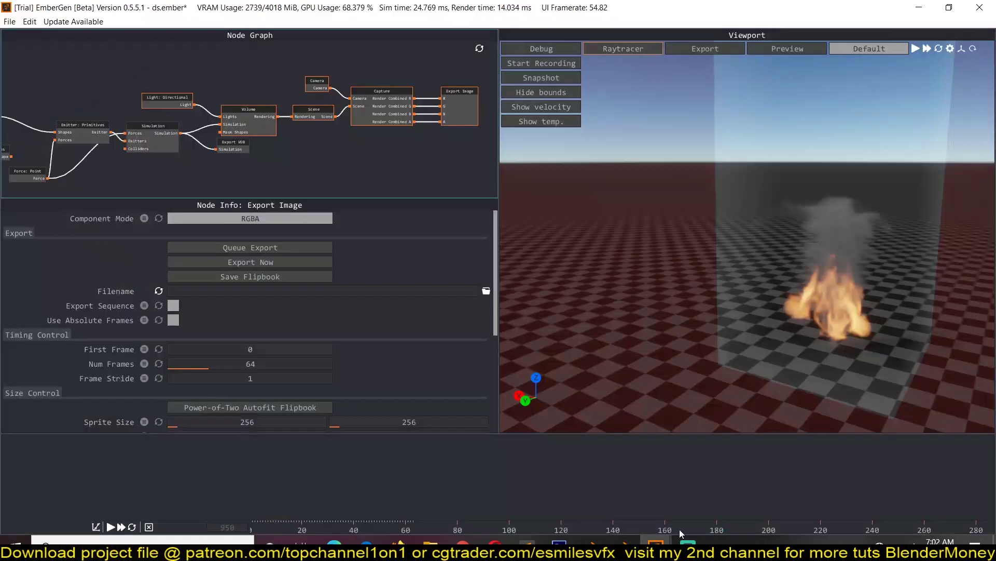
click(625, 546)
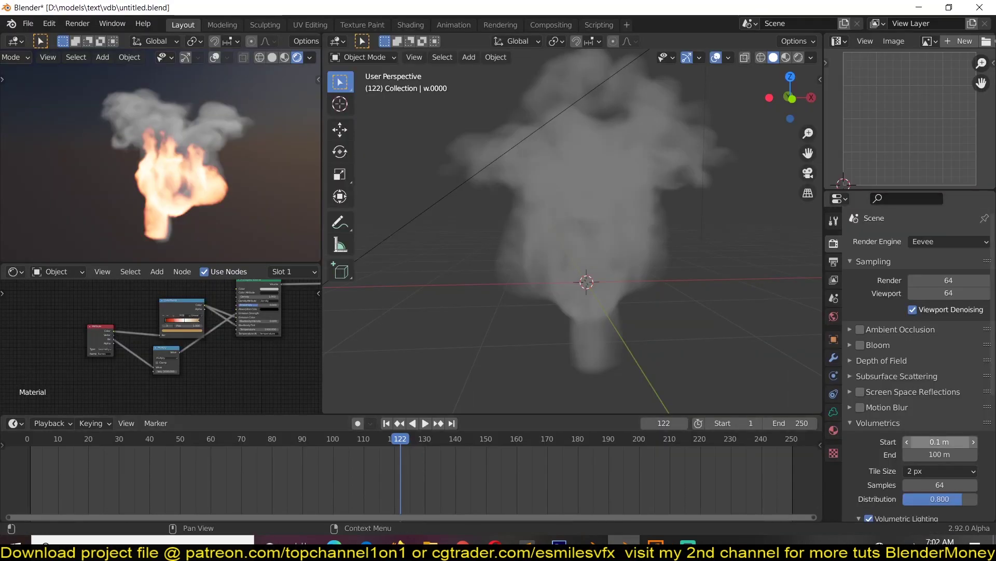